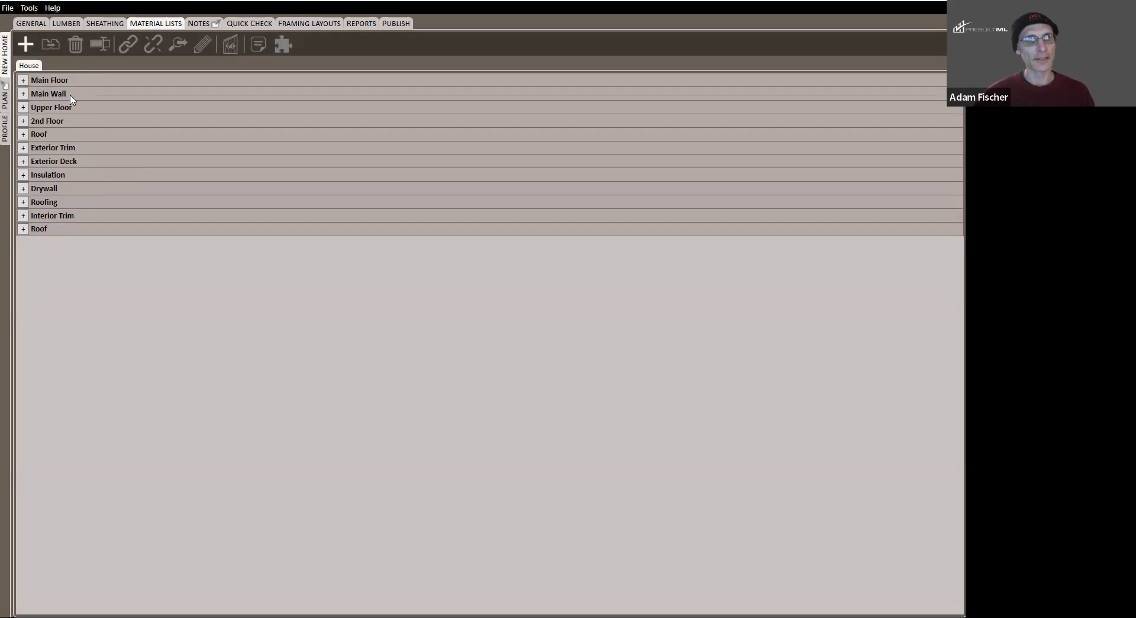
Add a Main Floor pack to the House list and move it ahead of all other packs
drag(58, 81, 90, 84)
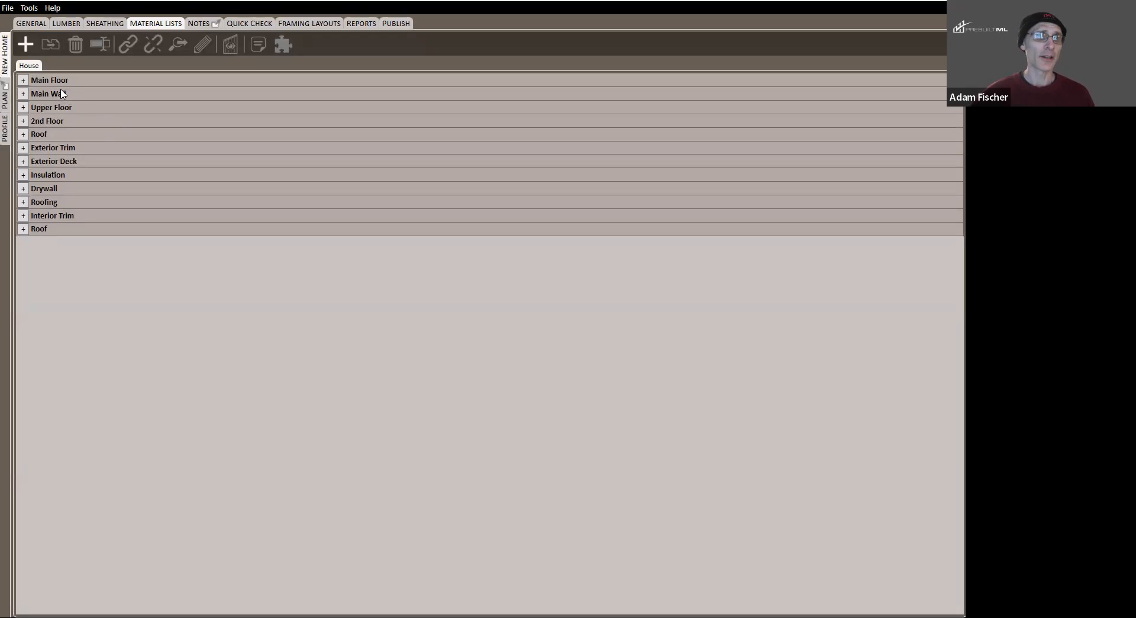
right_click(31, 69)
mouse_move(63, 138)
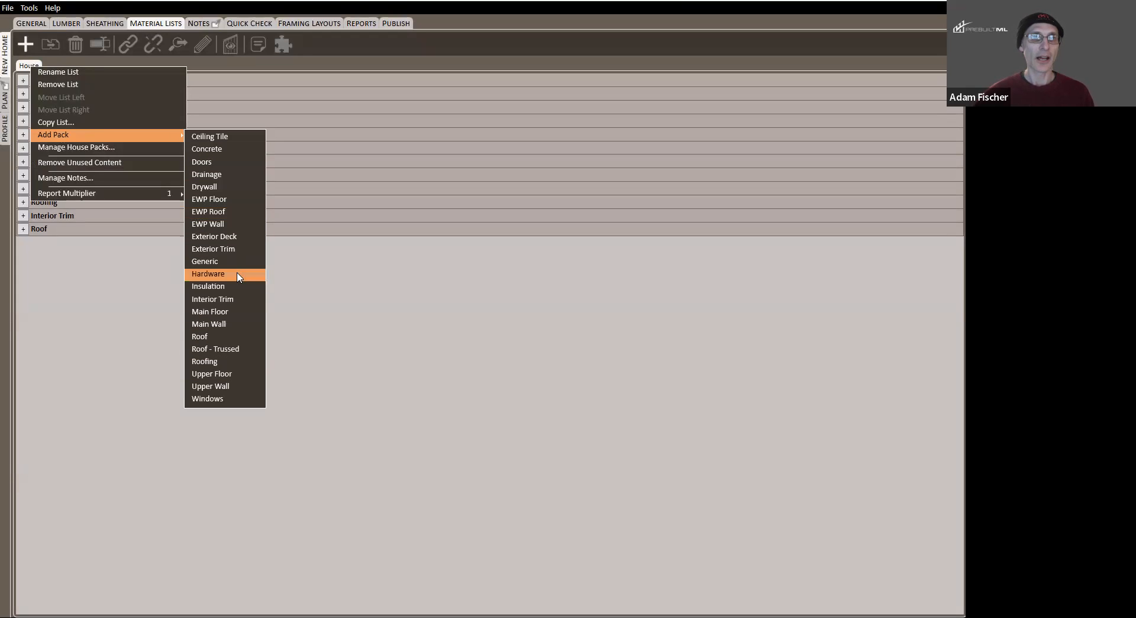
click(225, 317)
drag(61, 243, 72, 78)
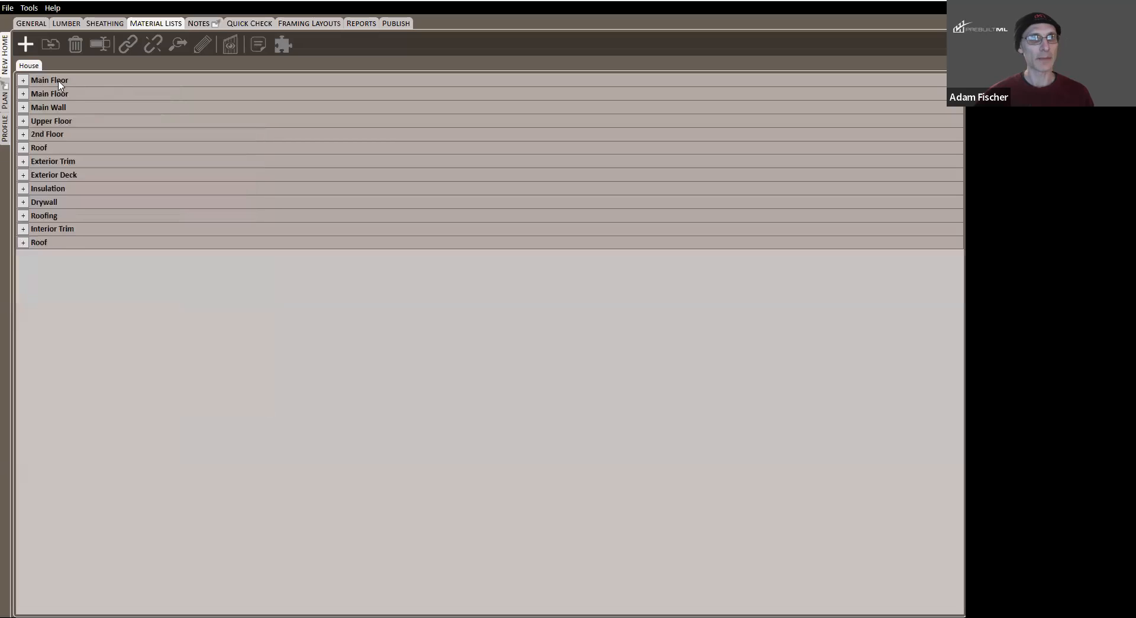
Examine the new Main Floor pack's contents and browse the applications that can be added to it, without adding any
right_click(59, 85)
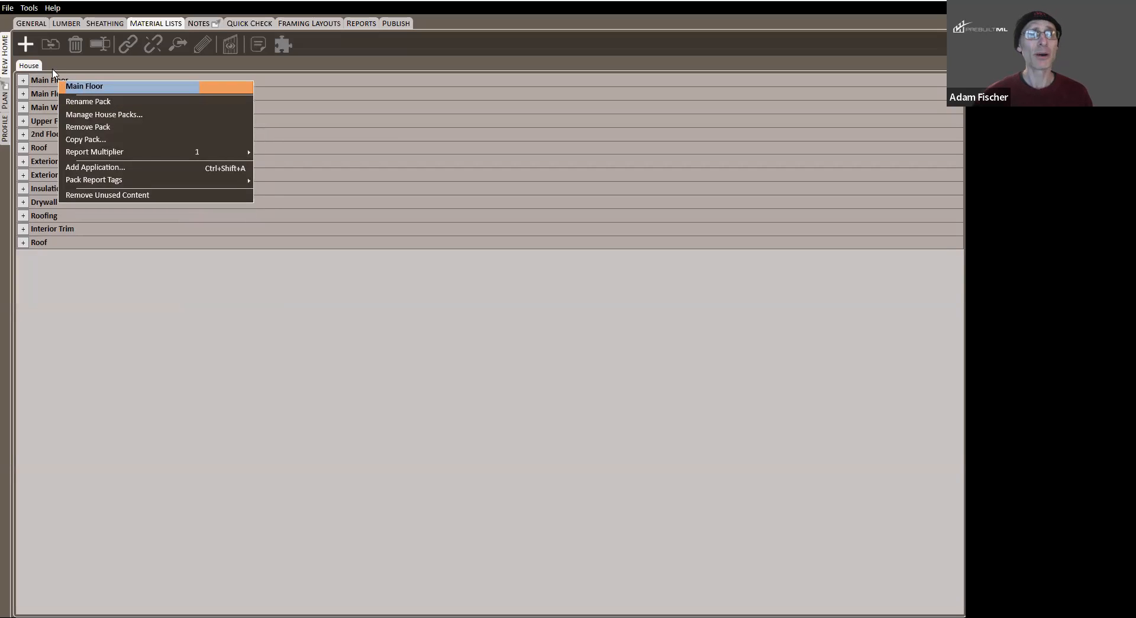
click(24, 81)
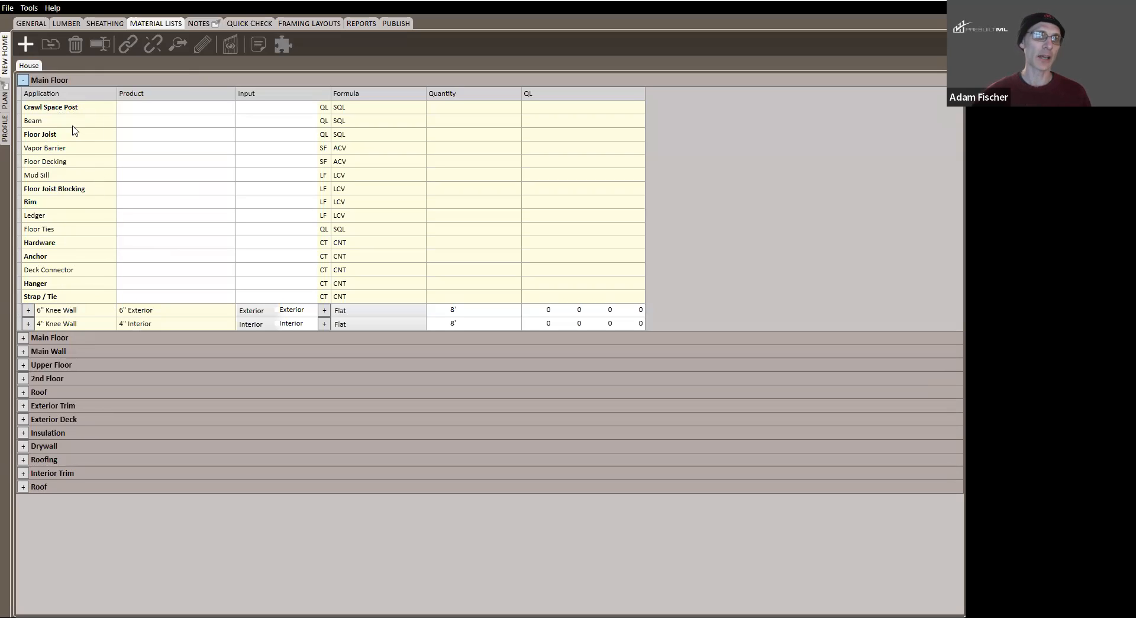
right_click(68, 80)
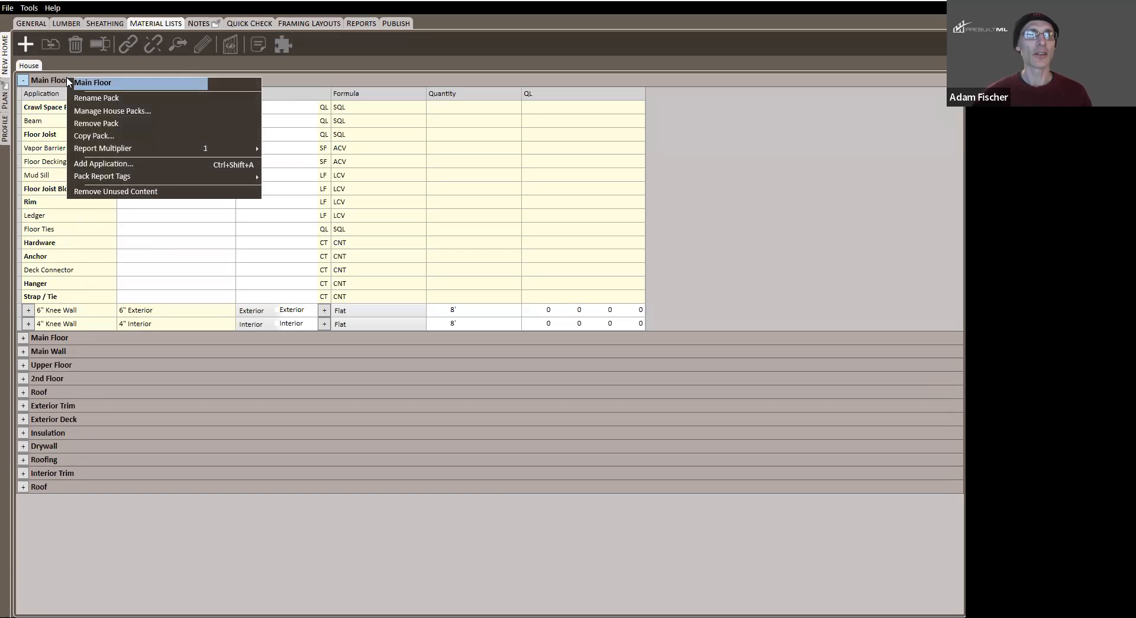
click(98, 169)
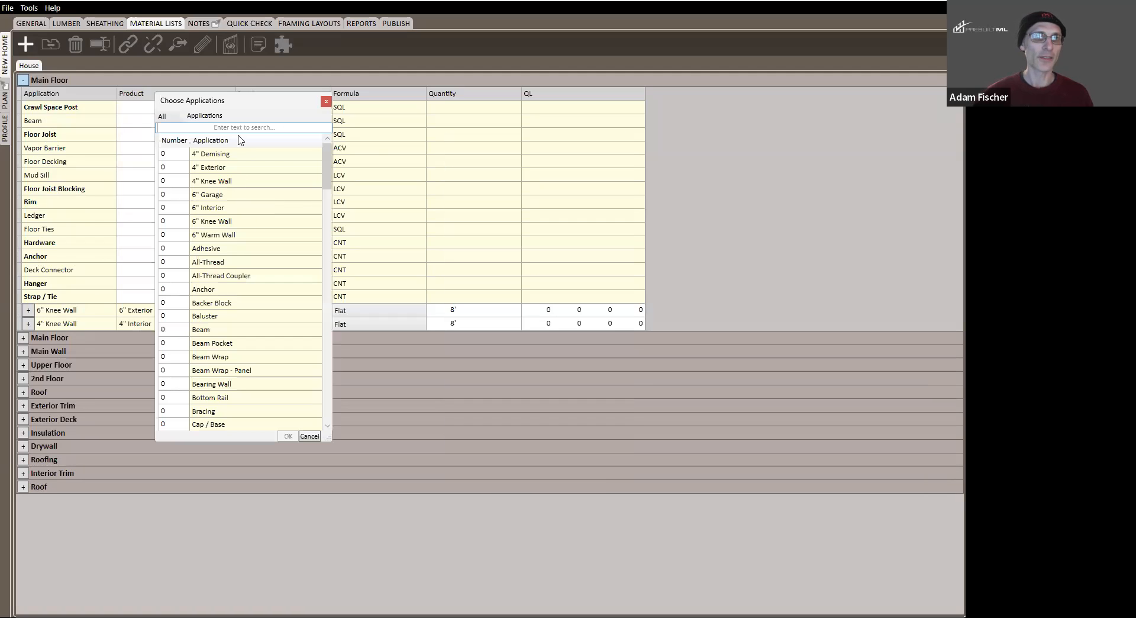
drag(332, 166, 328, 395)
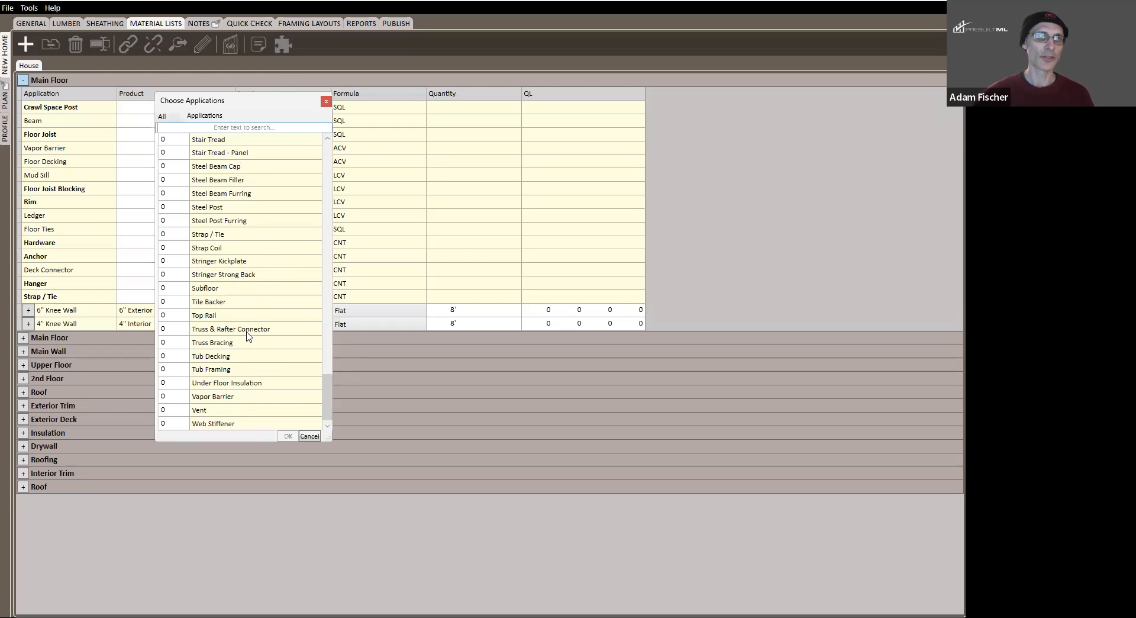
click(325, 101)
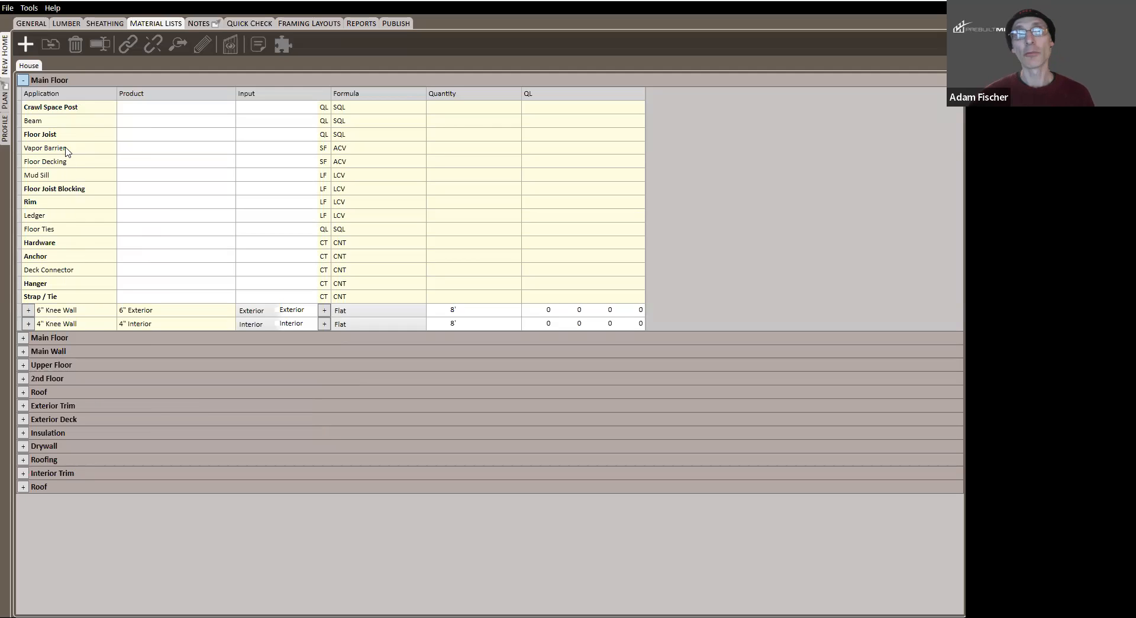
click(24, 81)
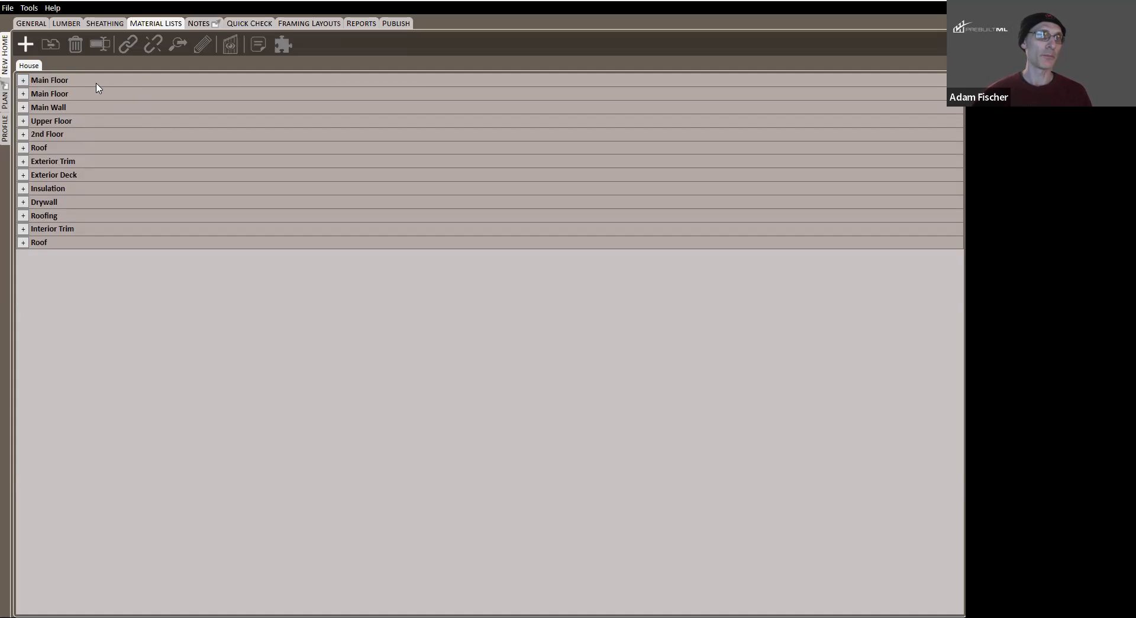
Add a new material list to the project and check the default applications in its Main Floor pack
right_click(32, 68)
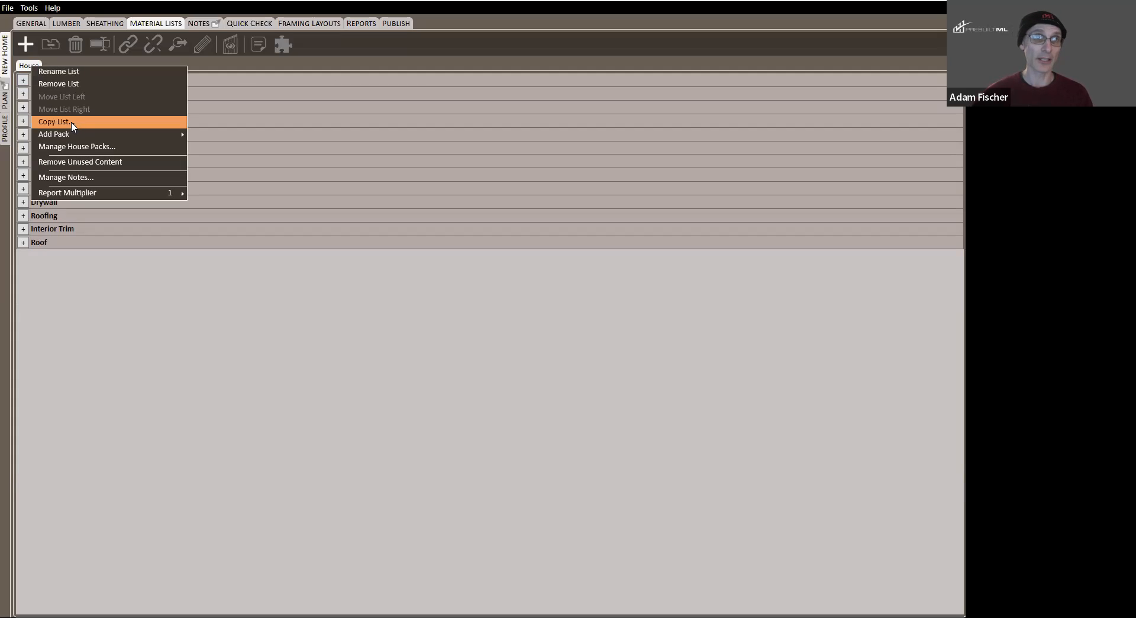
click(233, 338)
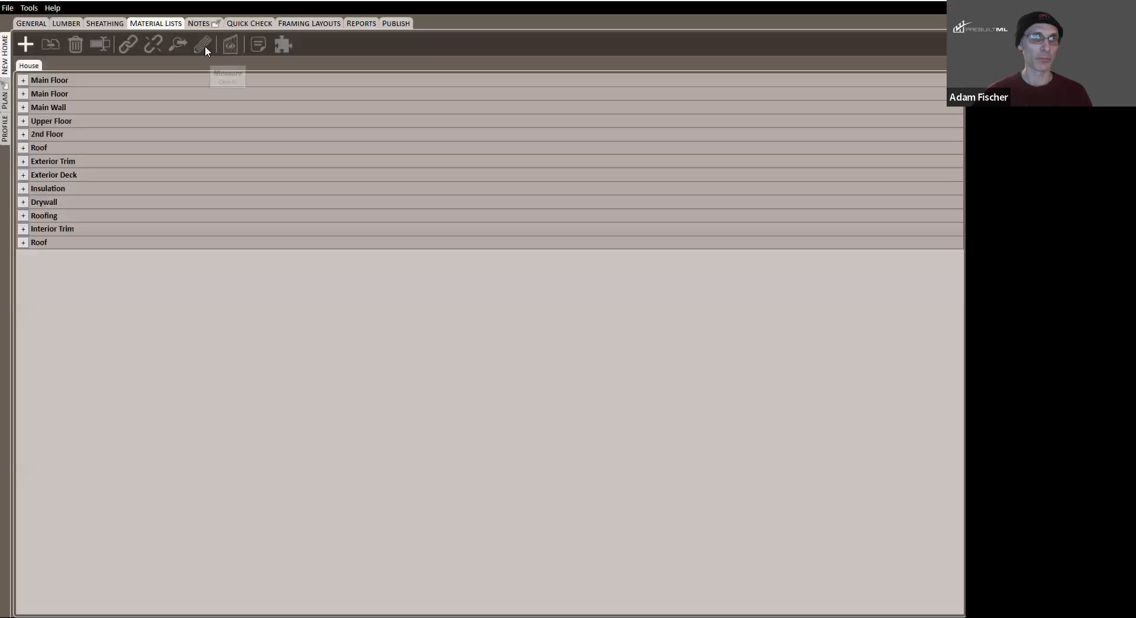
right_click(157, 27)
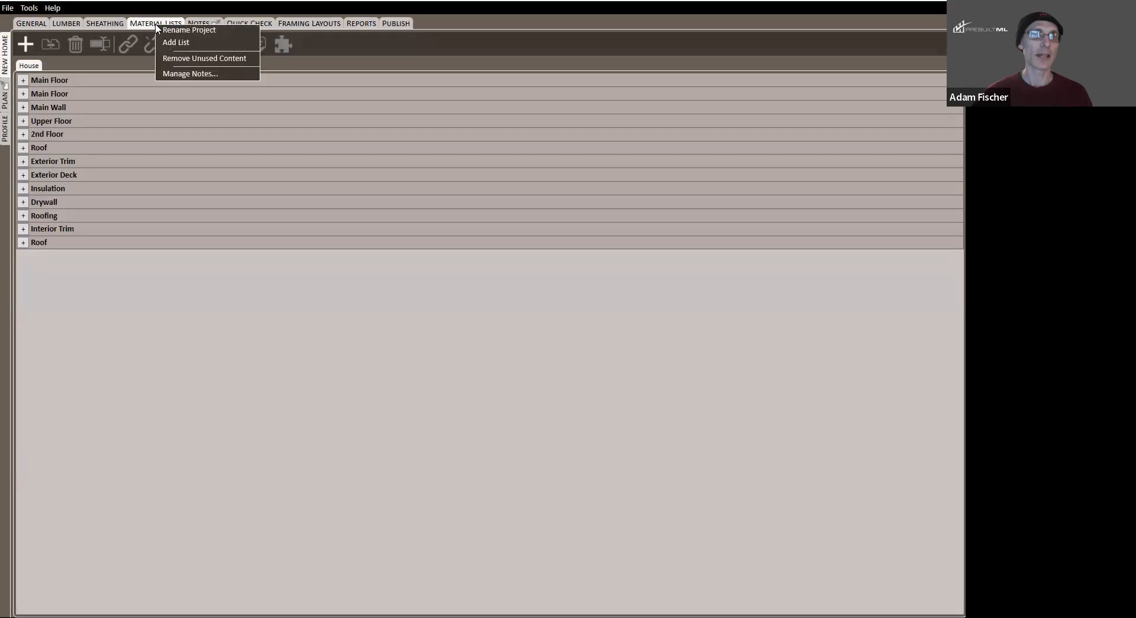
click(189, 46)
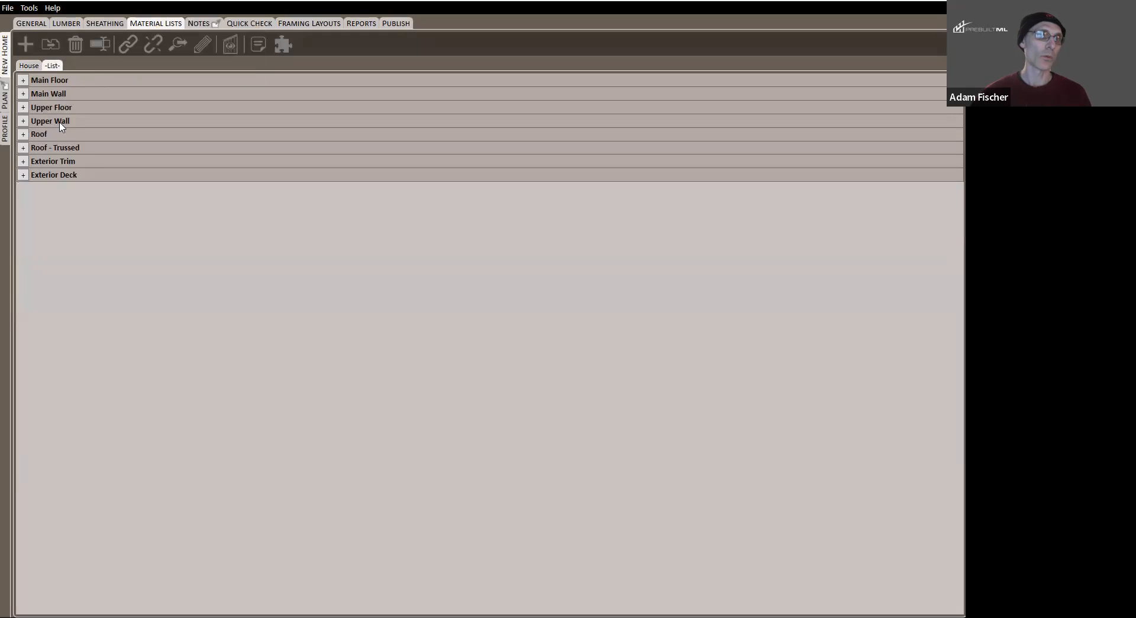
click(23, 80)
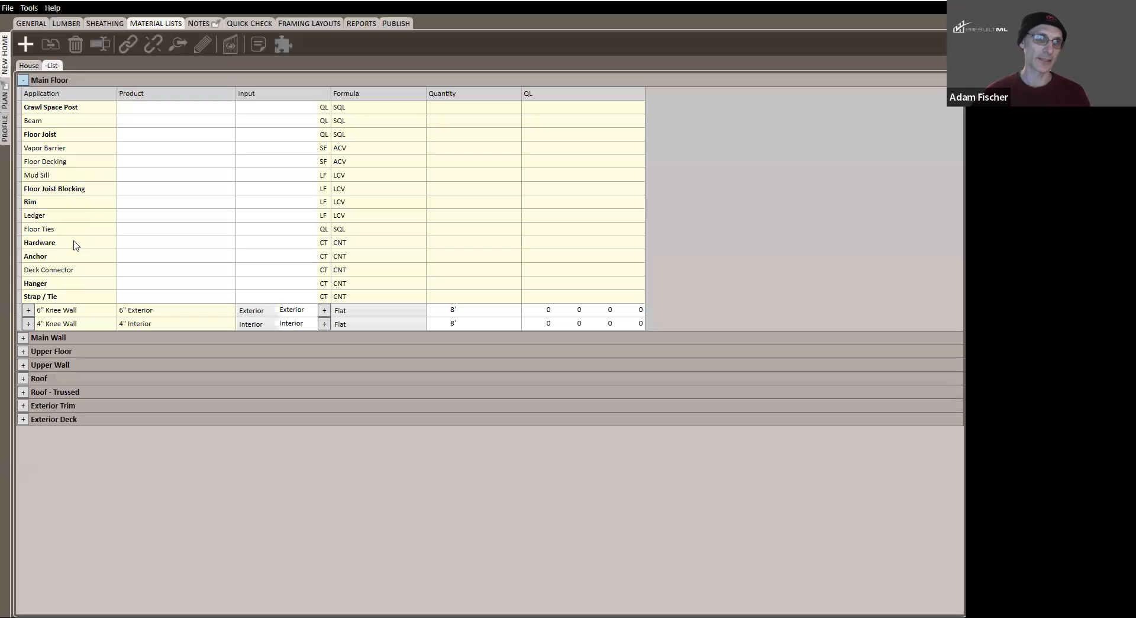
click(24, 80)
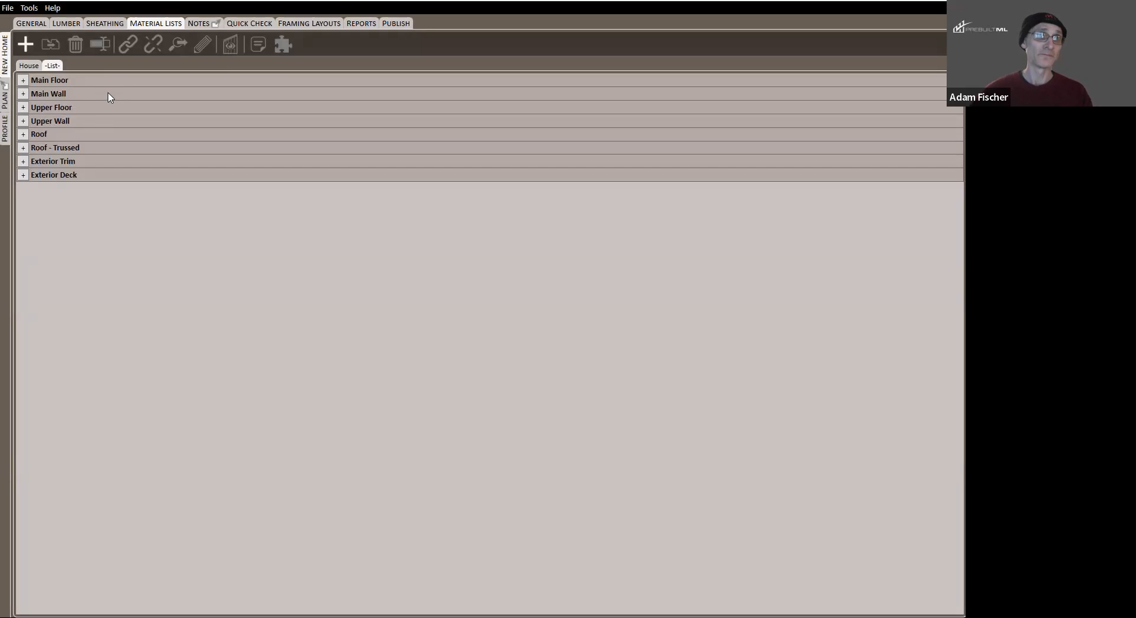
Add Interior Trim to the profile's default packs for new lists
click(5, 129)
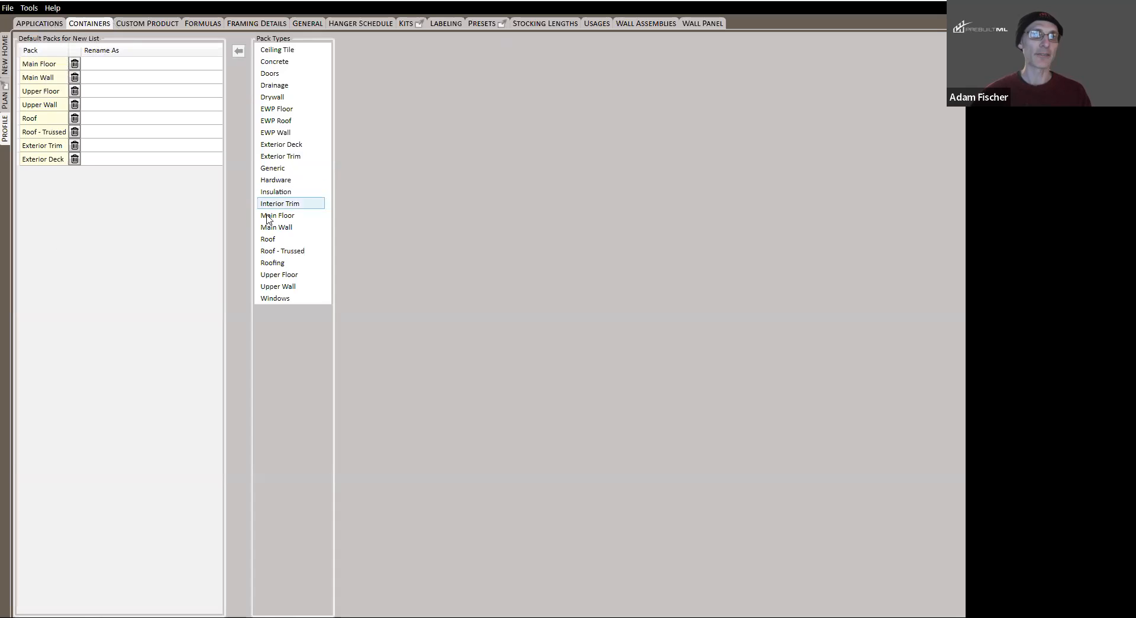
click(293, 204)
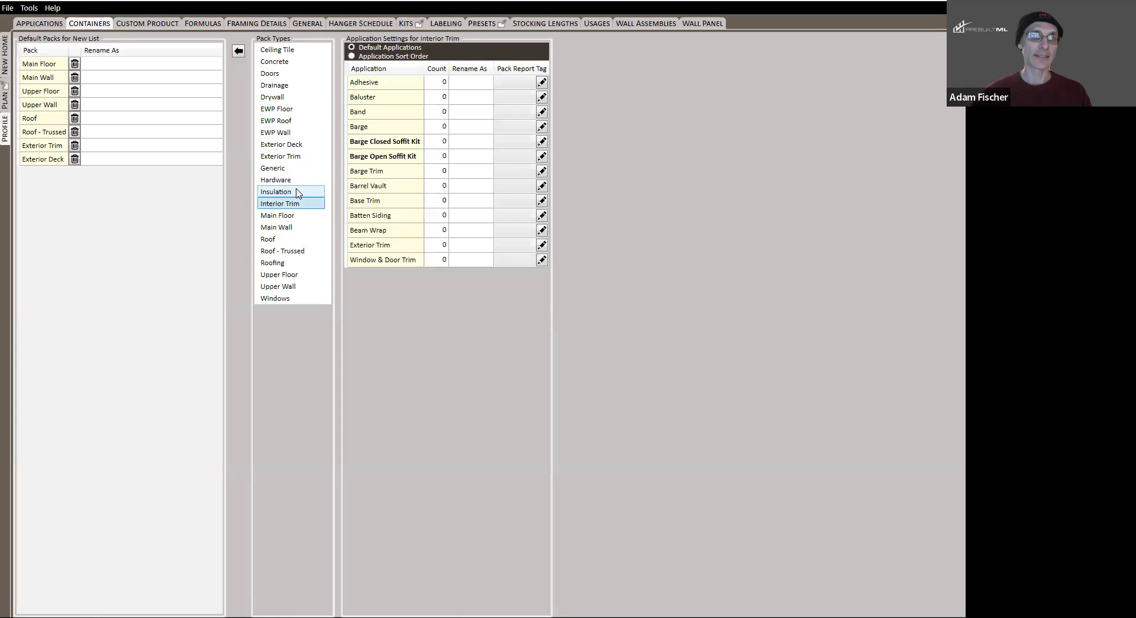
click(239, 51)
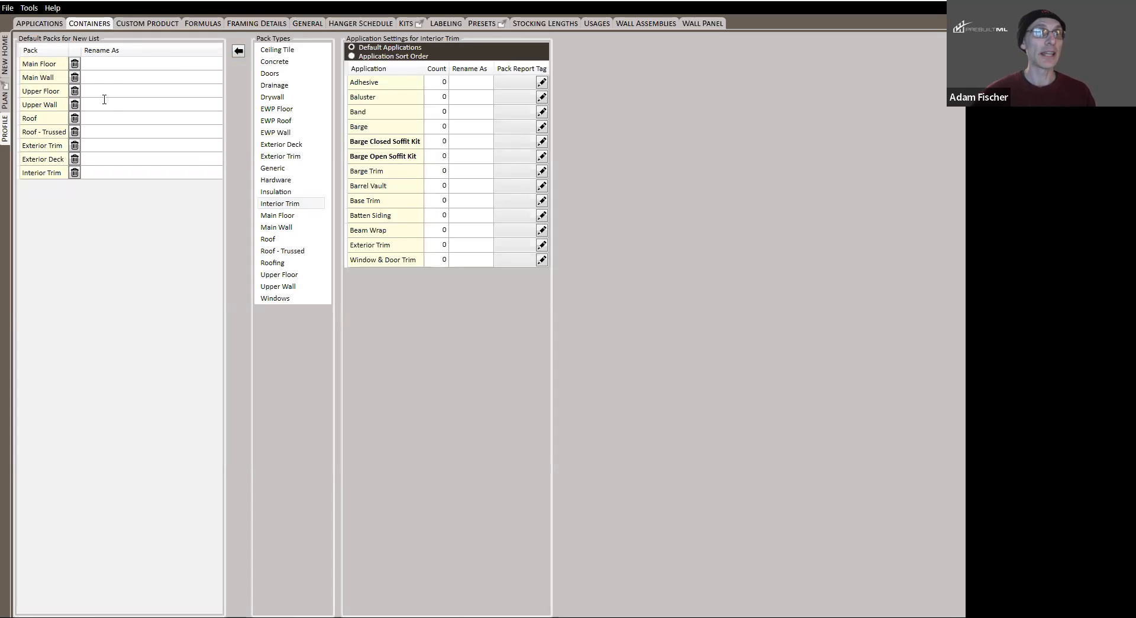
Rename the default Main Floor, Main Wall and Upper Floor packs as Tiger, Lion and Bear
click(107, 64)
text(Tiger)
key(Return)
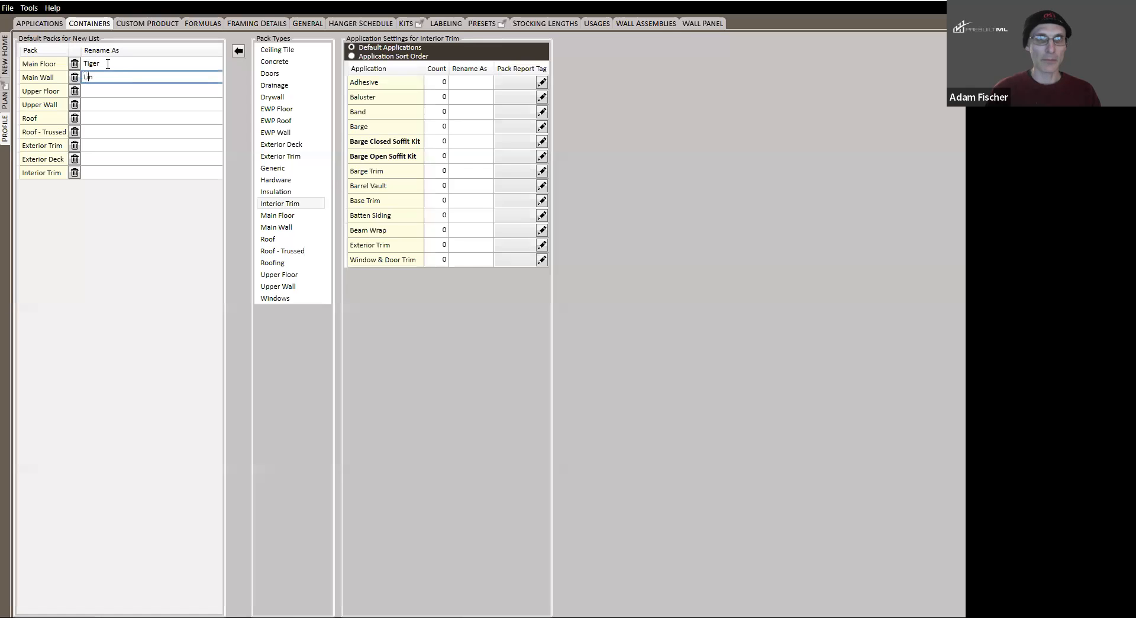
key(Return)
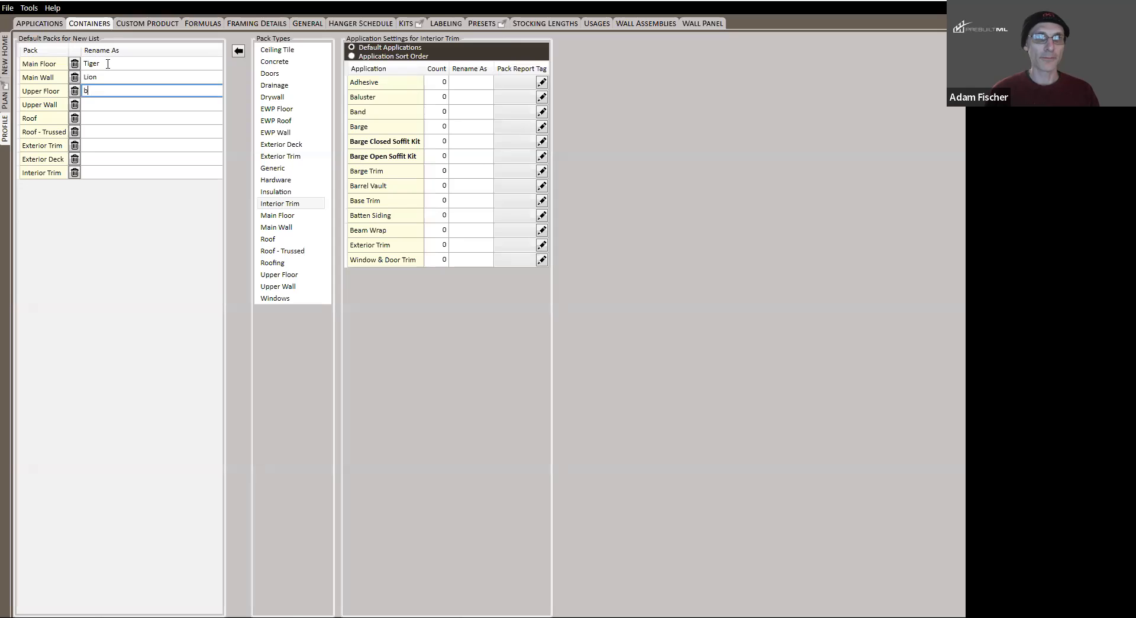
text(Bear)
key(Return)
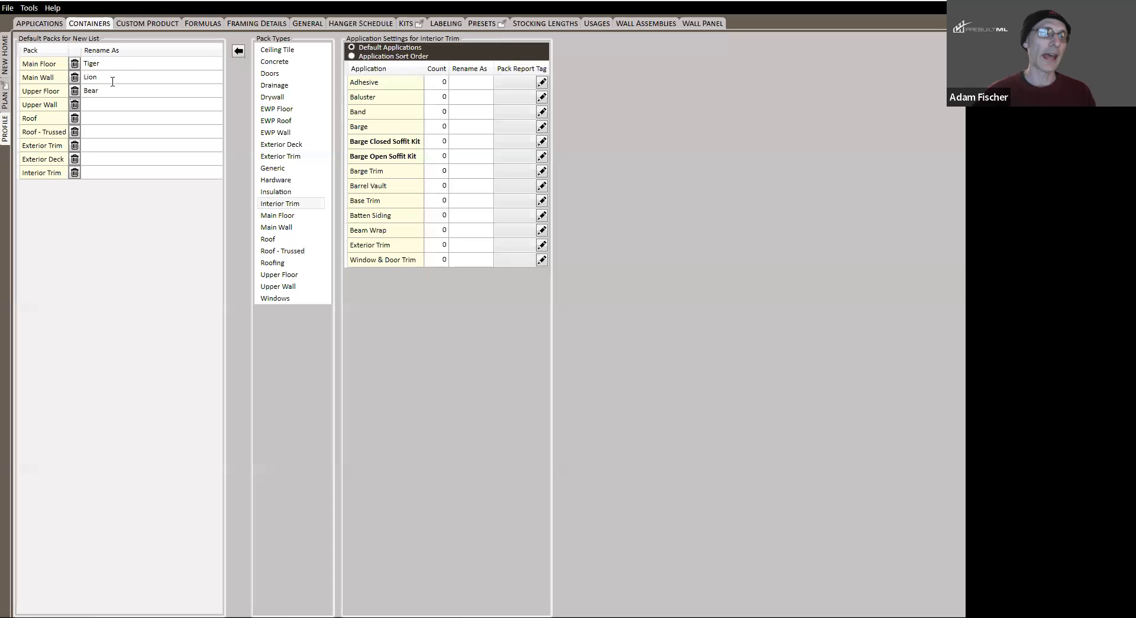
Add another material list to the New Home project and check the underlying pack type of its Tiger pack
click(5, 54)
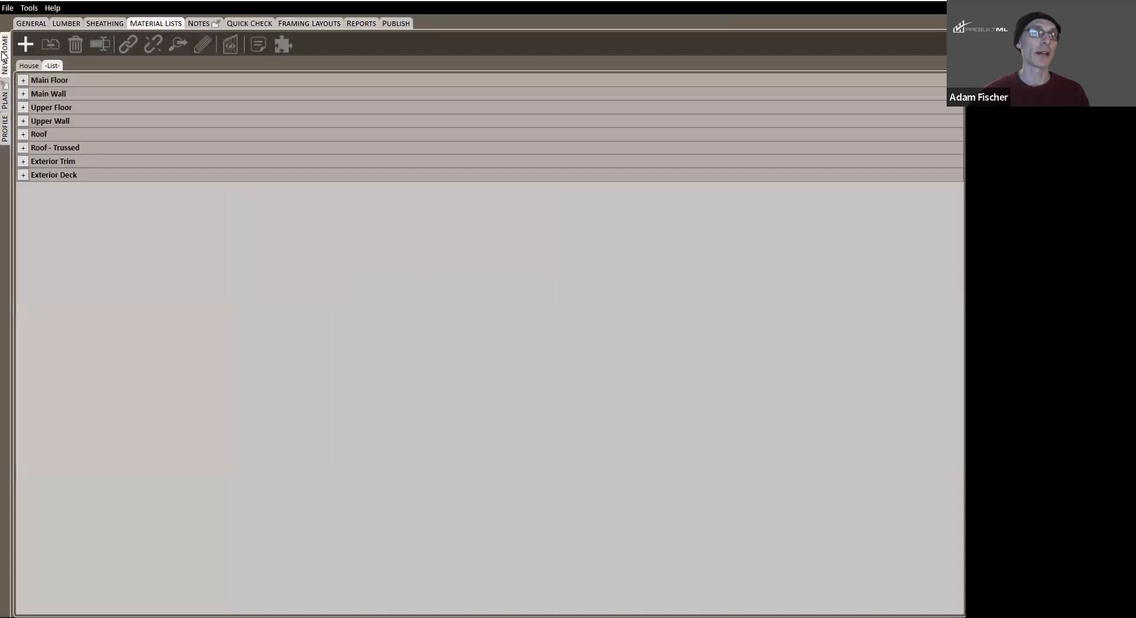
right_click(161, 25)
click(195, 42)
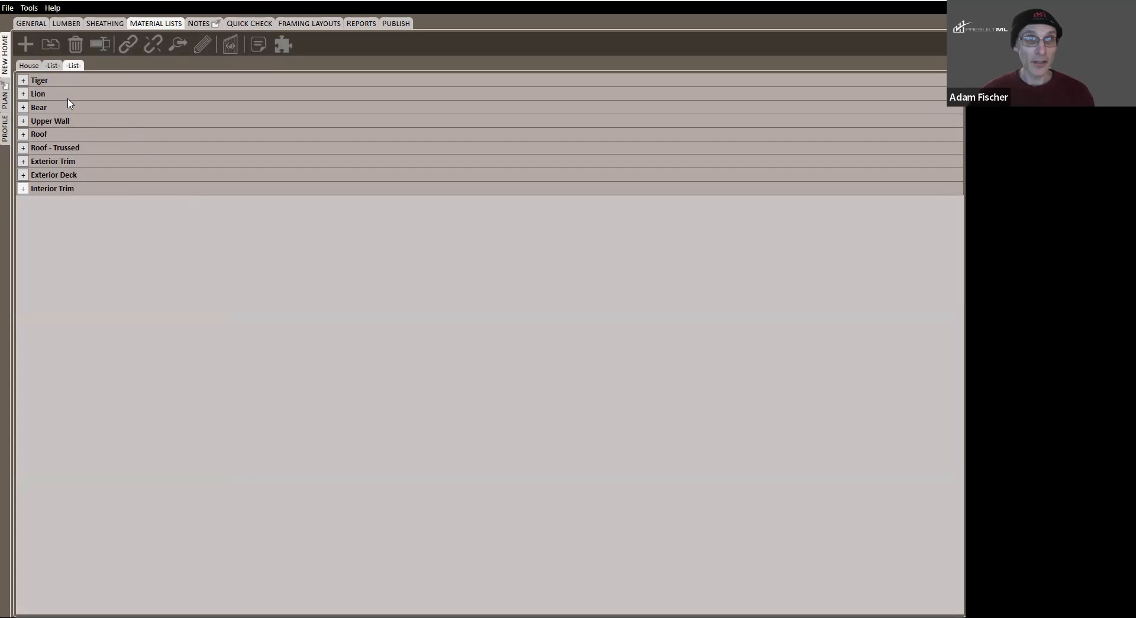
right_click(41, 83)
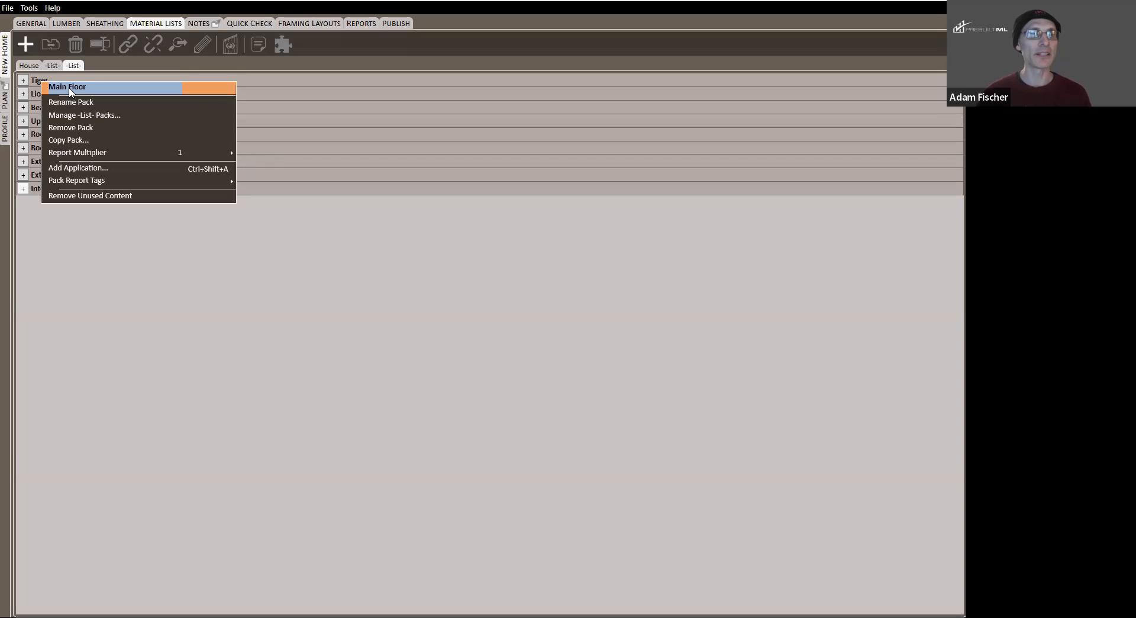
click(98, 288)
right_click(33, 66)
mouse_move(82, 136)
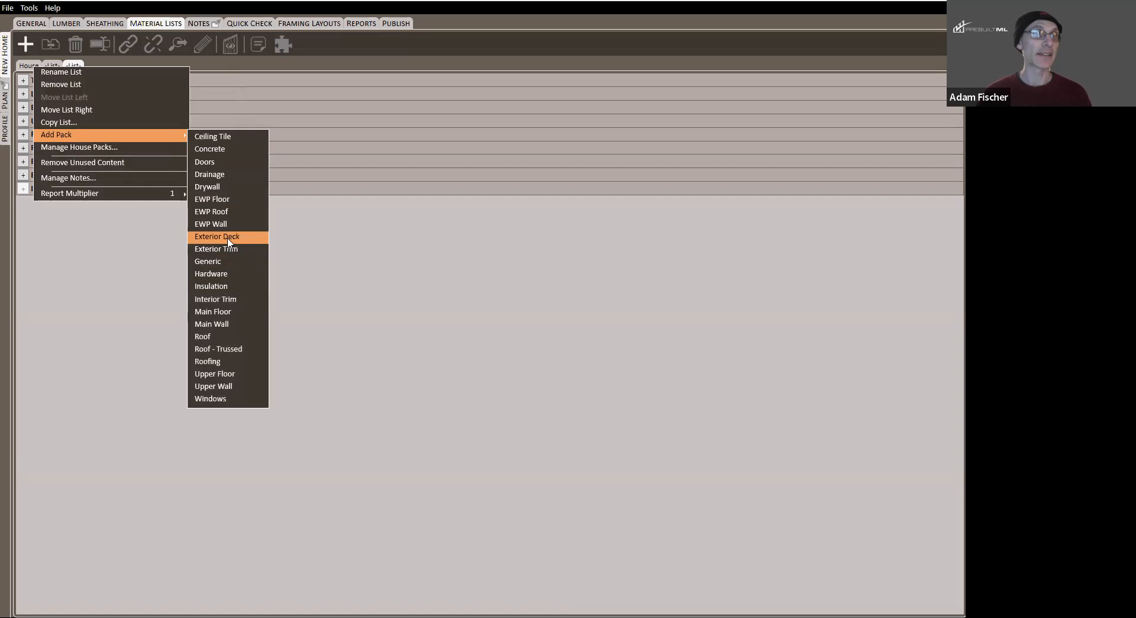
click(317, 249)
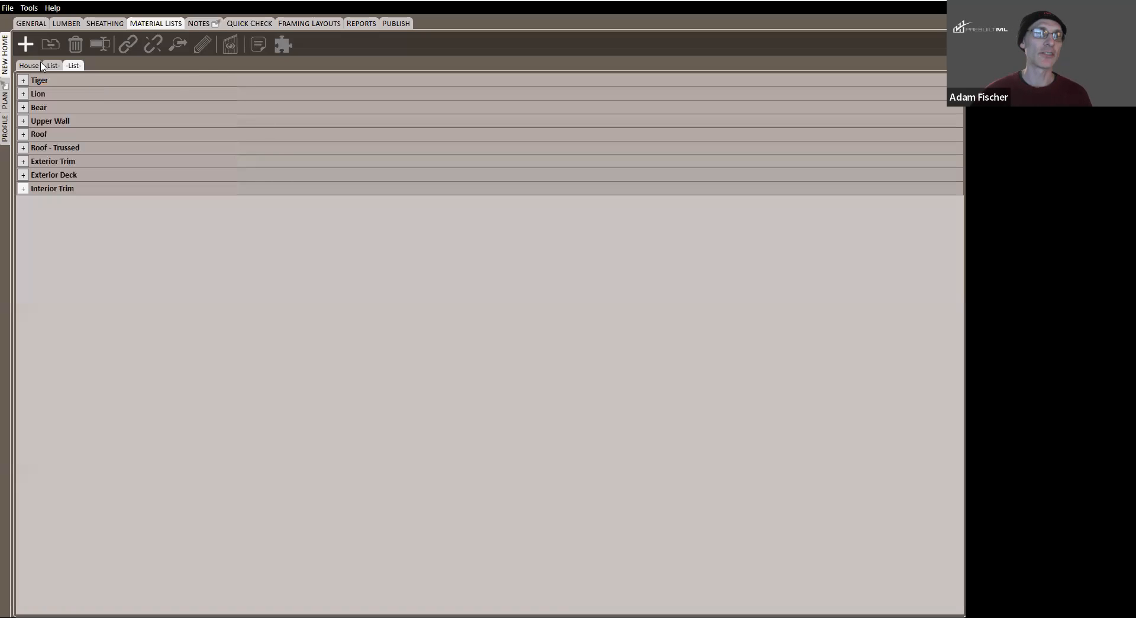
Add four more Main Floor packs to the profile's default packs and move two of them directly below the Tiger pack
click(6, 134)
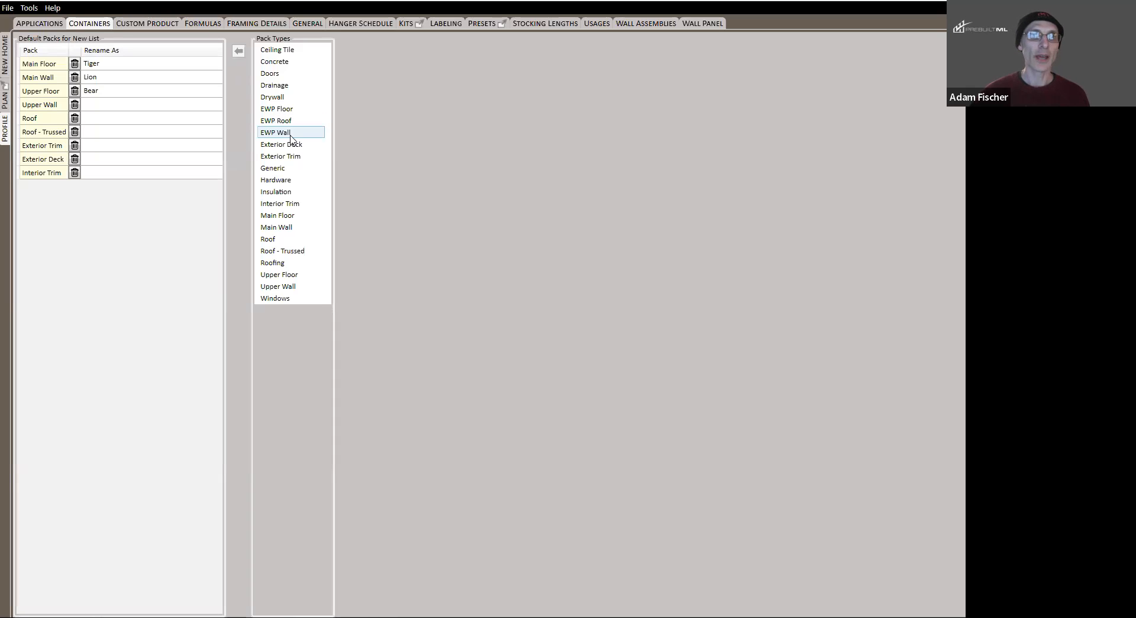
click(277, 216)
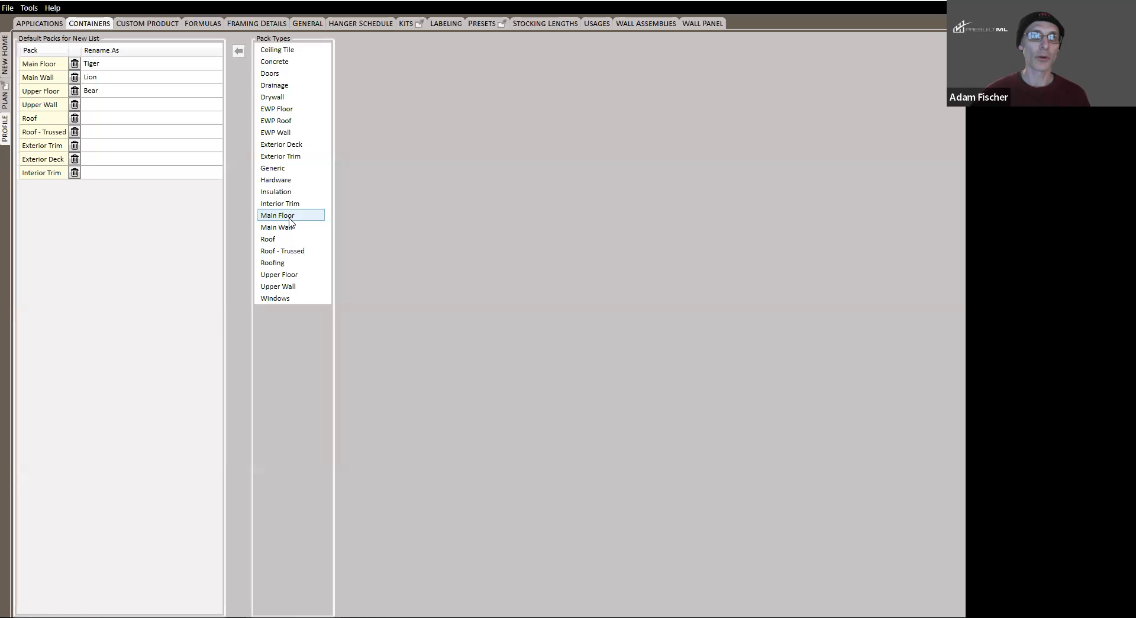
click(239, 52)
click(241, 54)
click(242, 53)
click(241, 54)
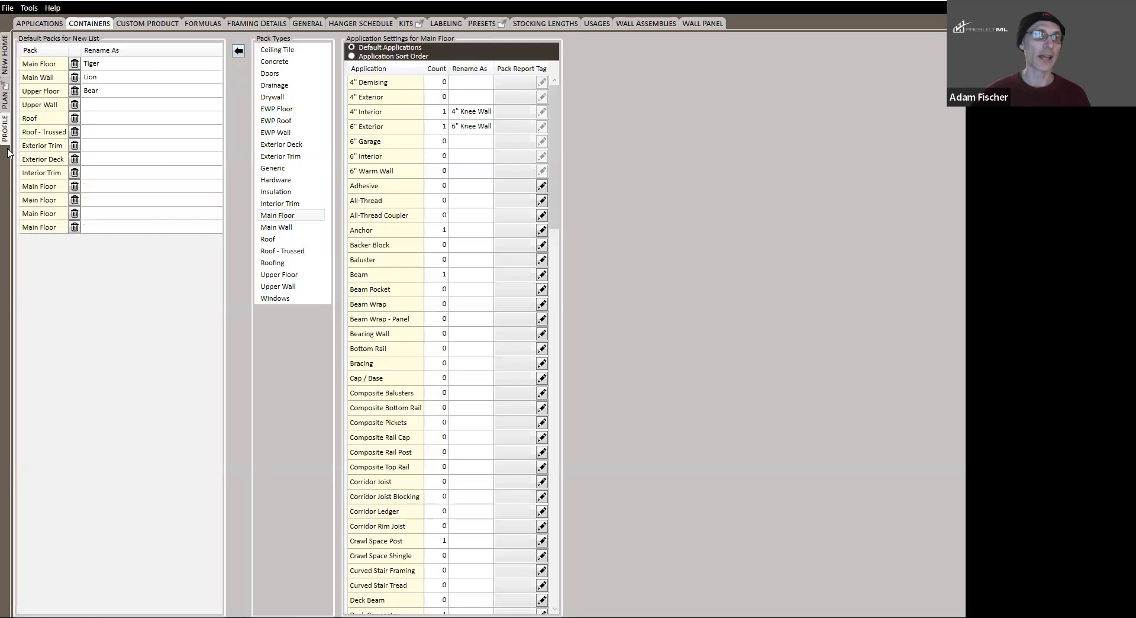
drag(39, 188, 48, 77)
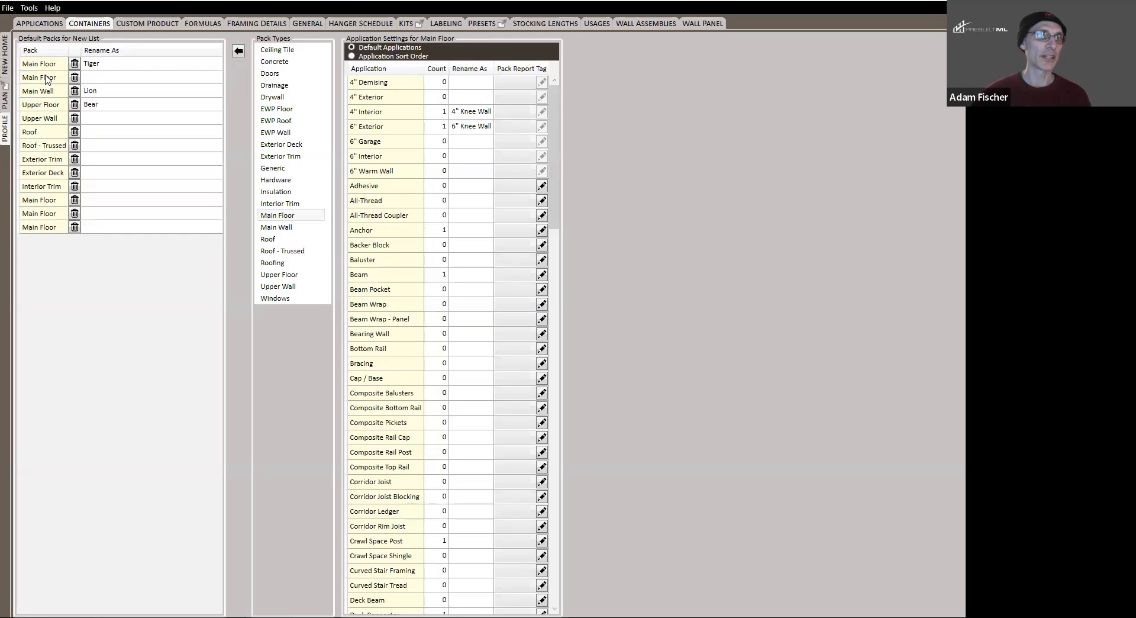
drag(47, 204, 50, 84)
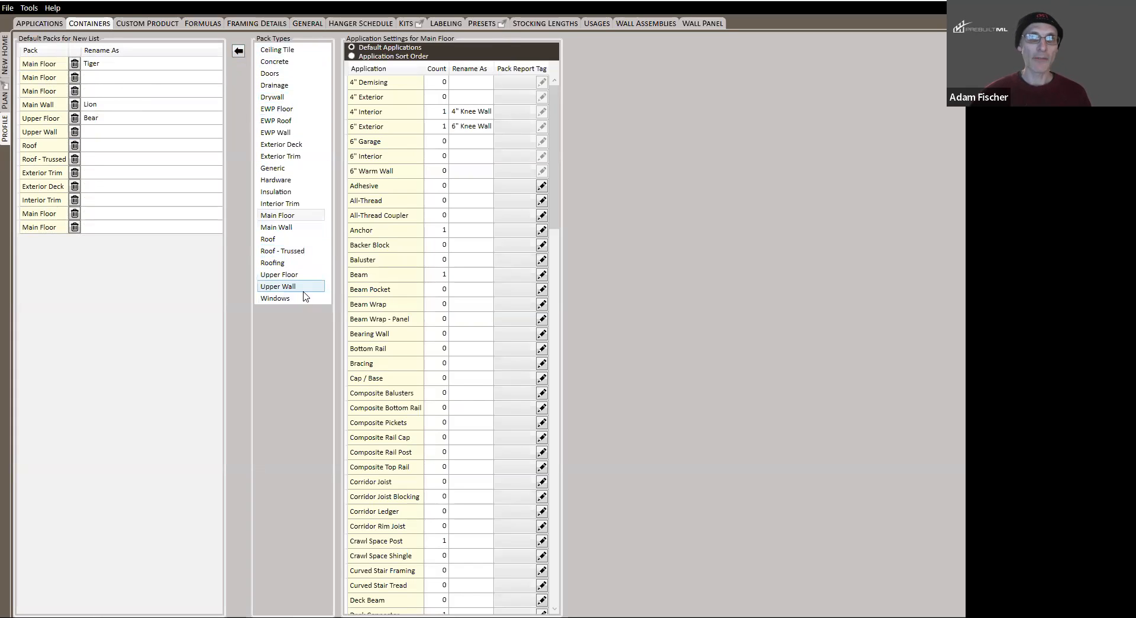
Review the Main Floor pack type's default applications, checking their counts and renamed entries through the whole list
click(286, 218)
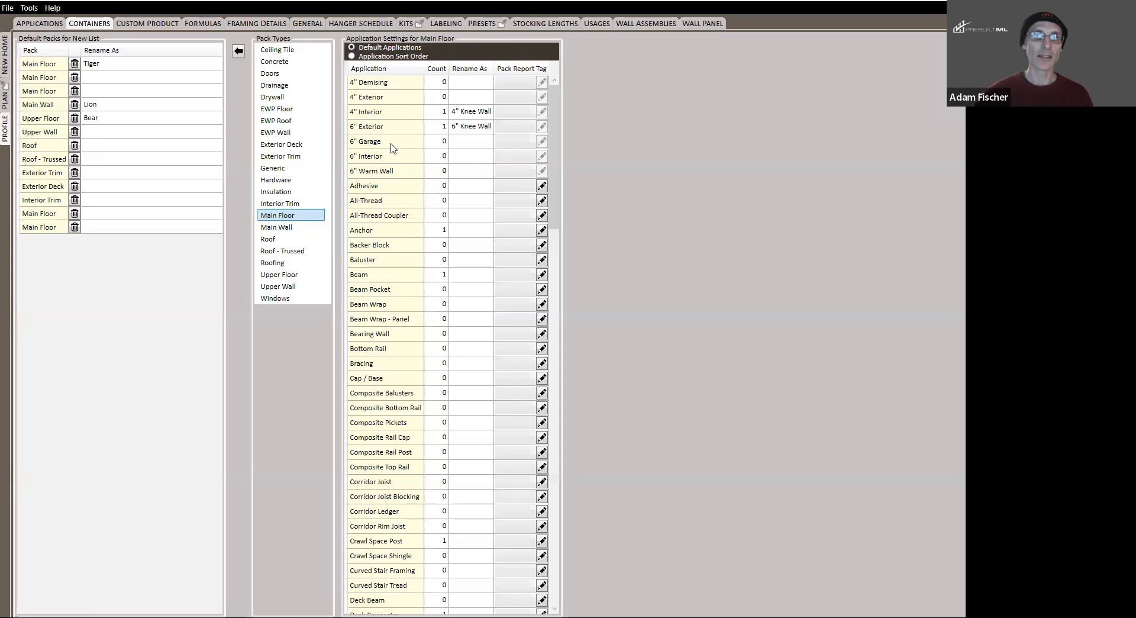
scroll(408, 369, down, 20)
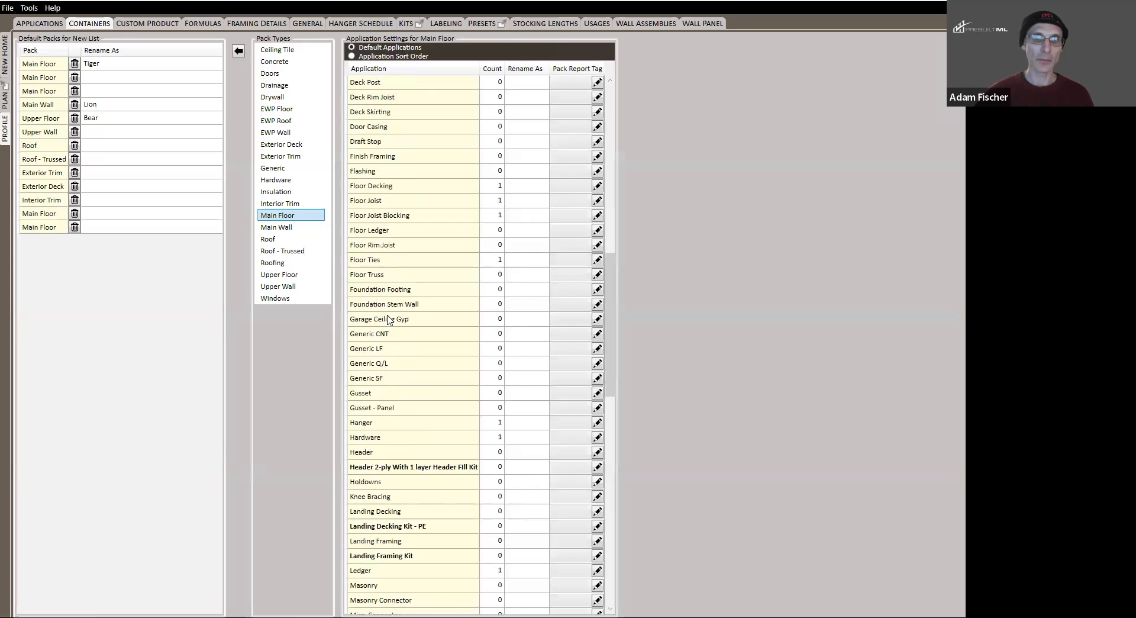
scroll(393, 320, down, 6)
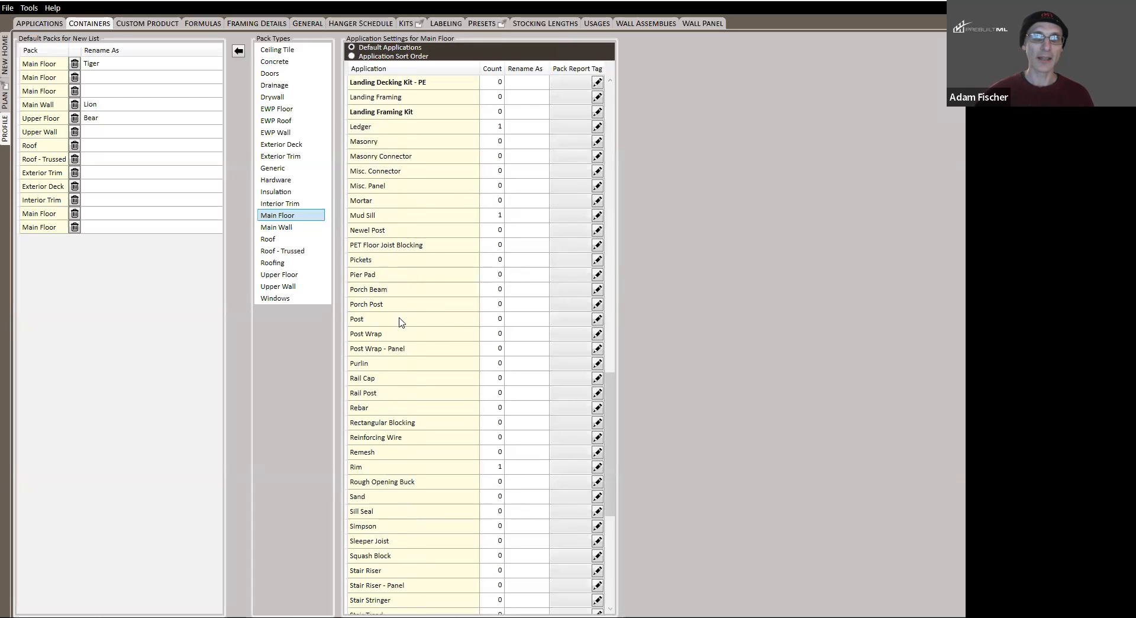
scroll(398, 321, up, 7)
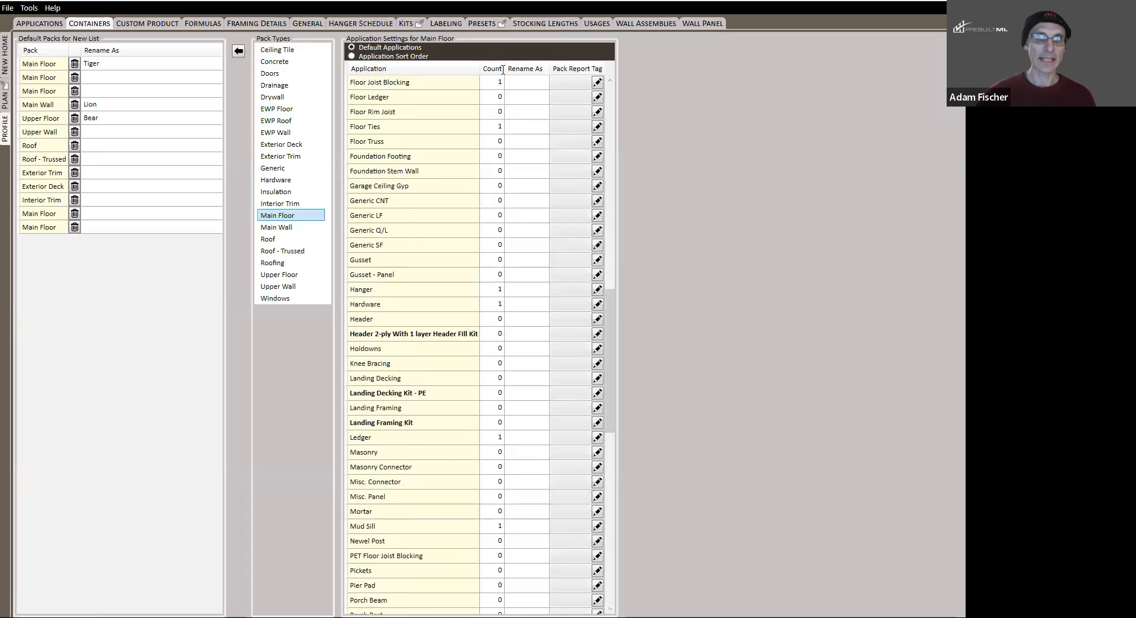
scroll(462, 178, up, 5)
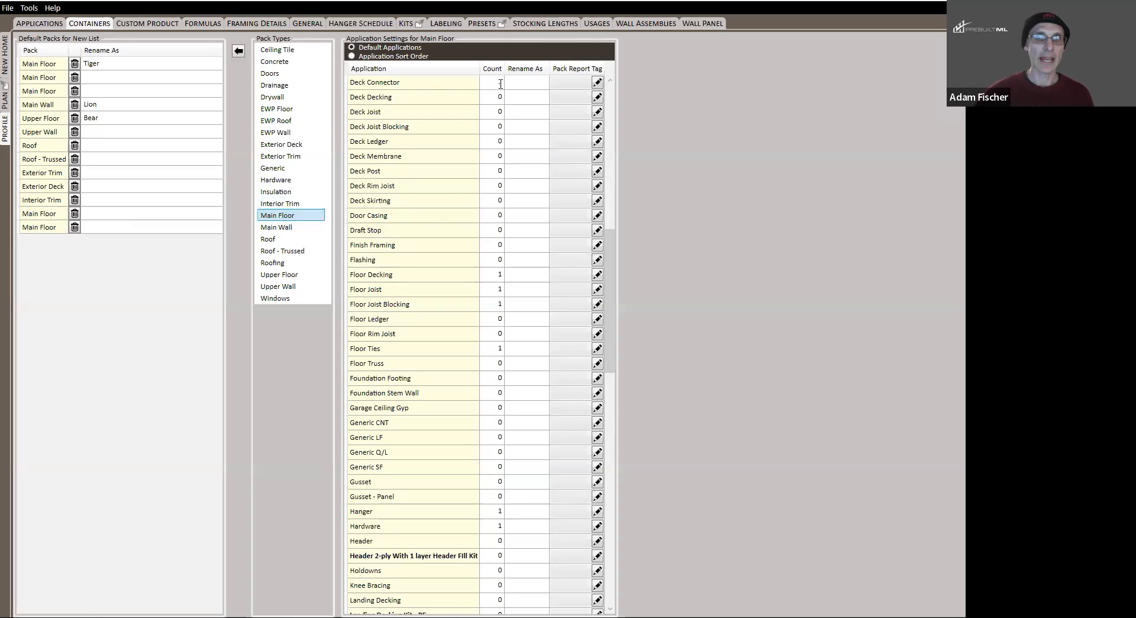
scroll(482, 139, down, 2)
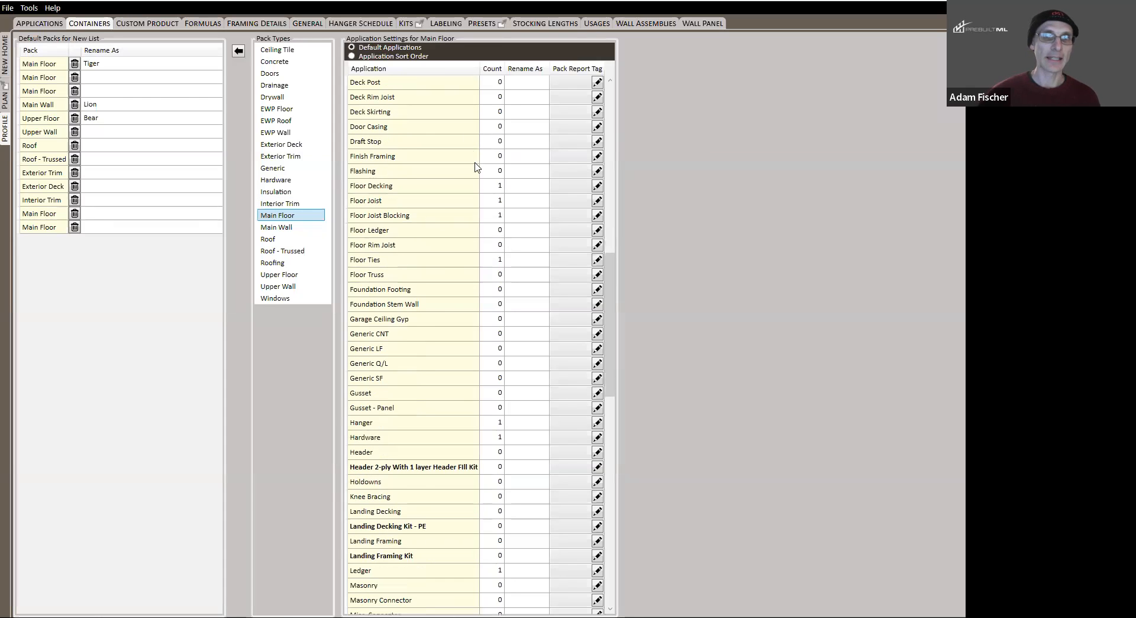
scroll(461, 169, down, 1)
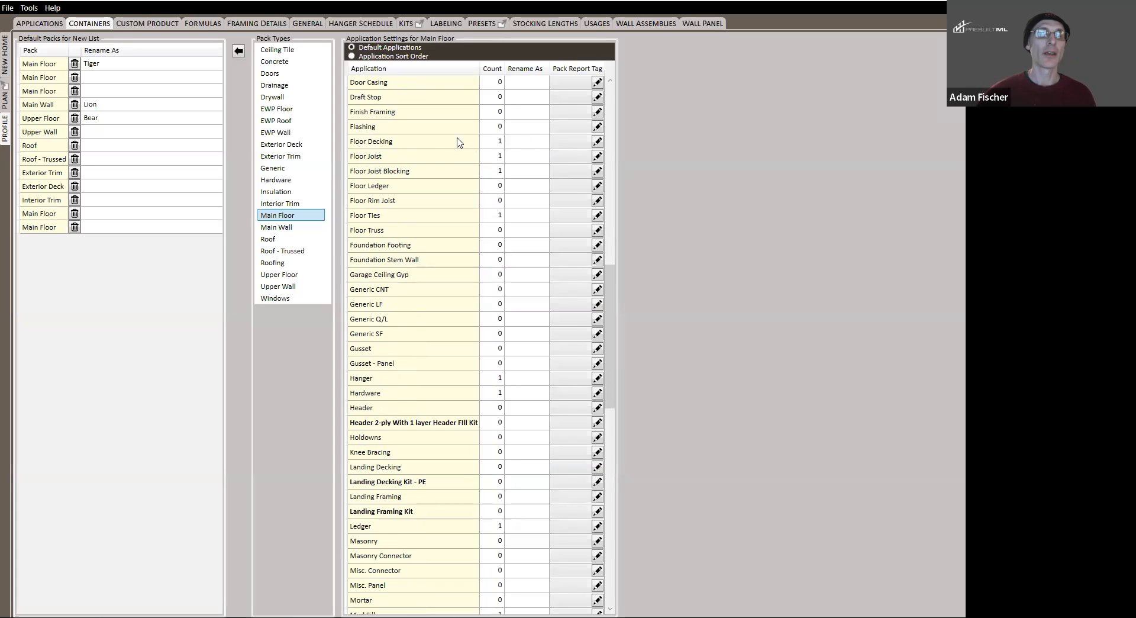
scroll(484, 318, down, 10)
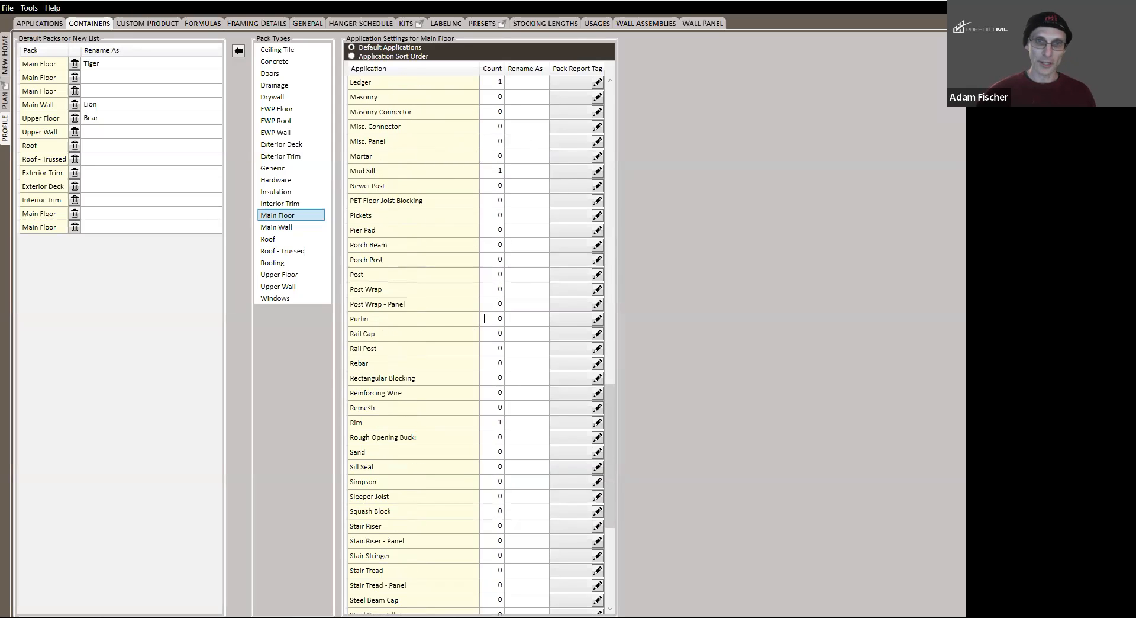
scroll(473, 368, up, 20)
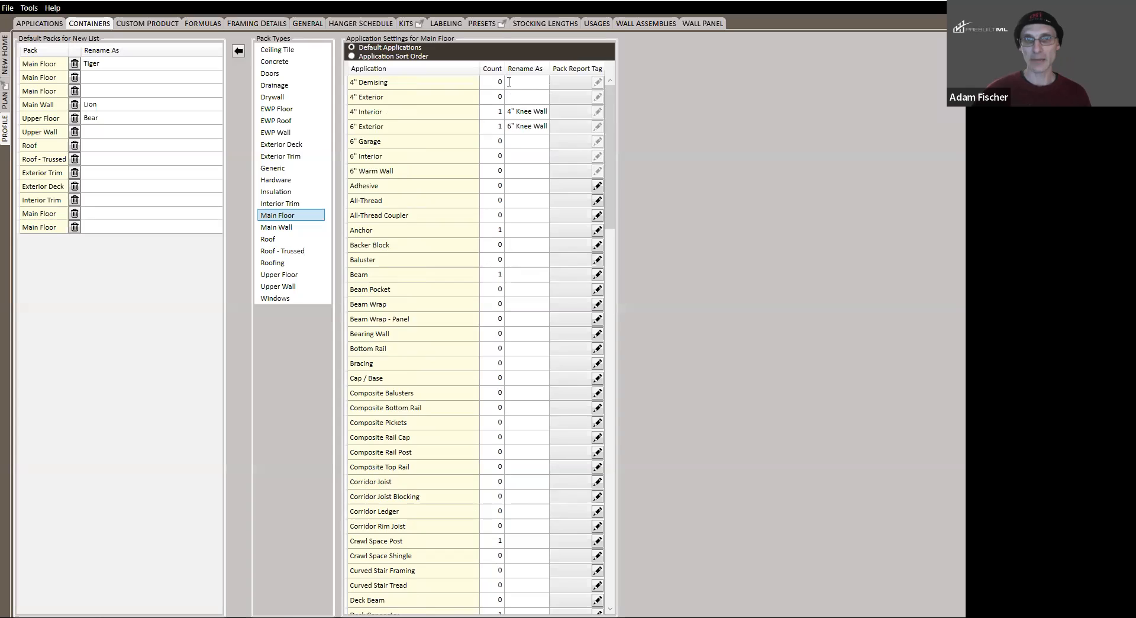
scroll(518, 279, down, 20)
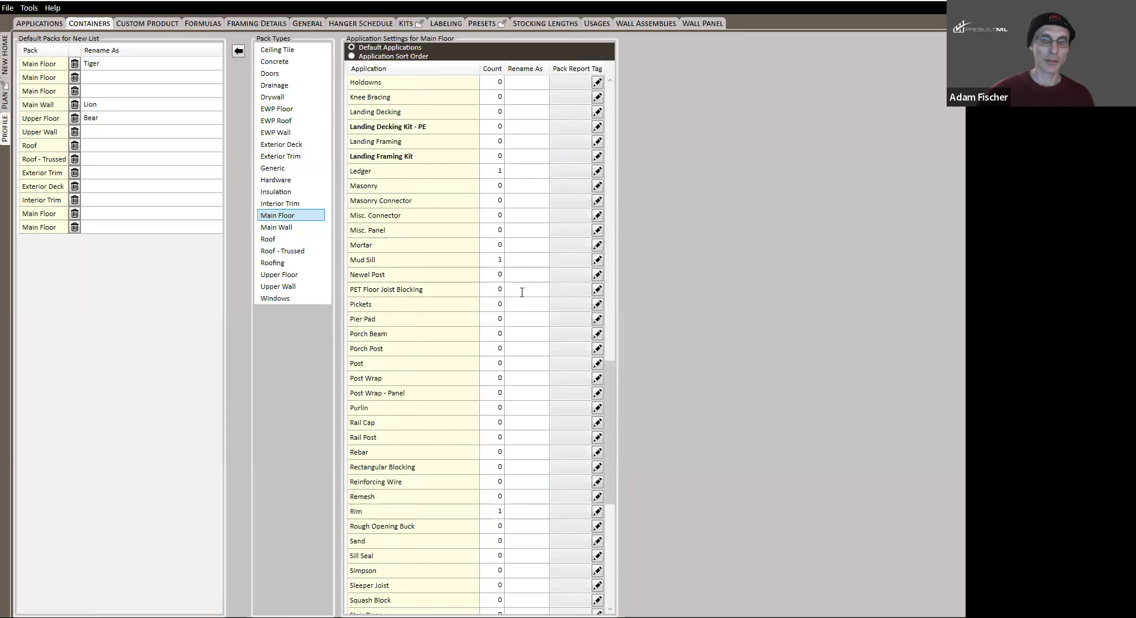
scroll(522, 291, down, 5)
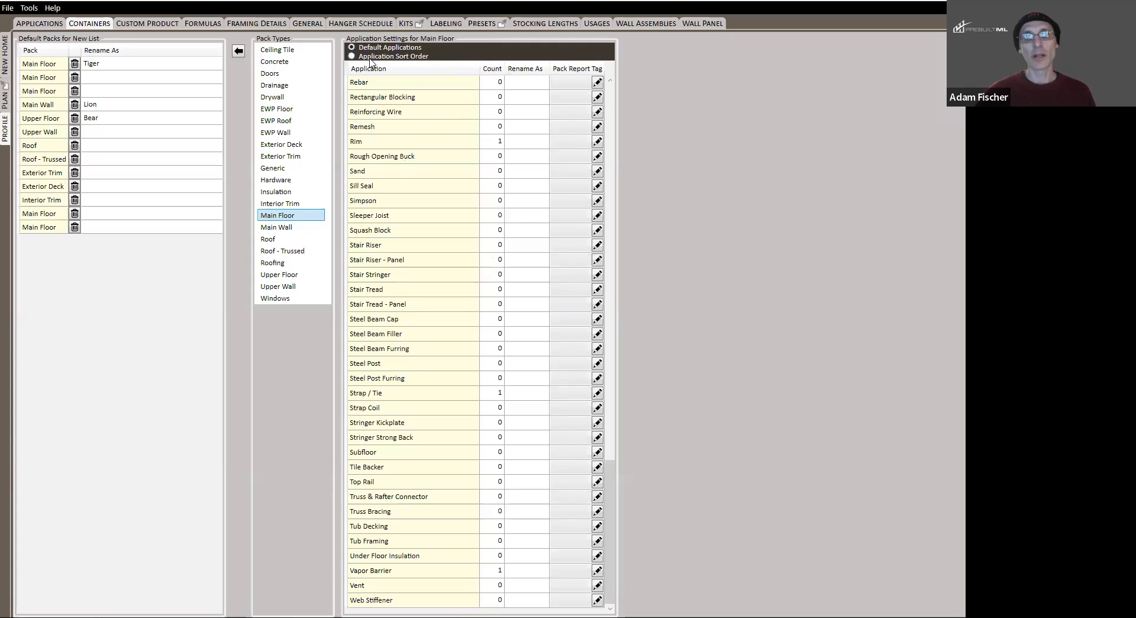
View the Main Floor application sort order, then check which applications can be added to the Tiger pack in the New Home list
click(353, 56)
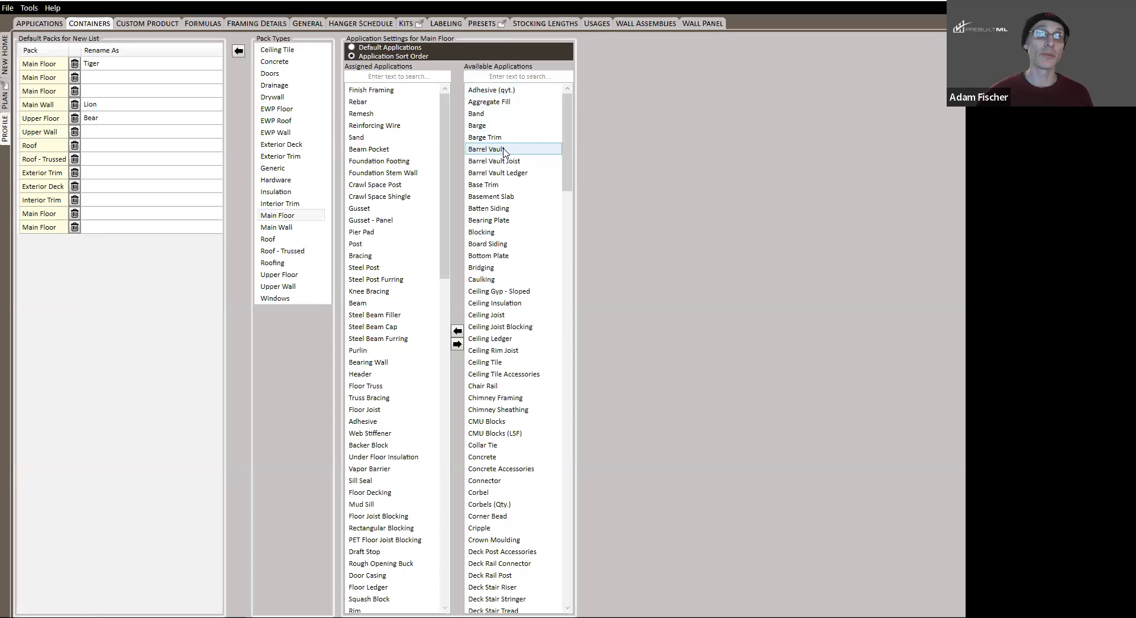
click(5, 55)
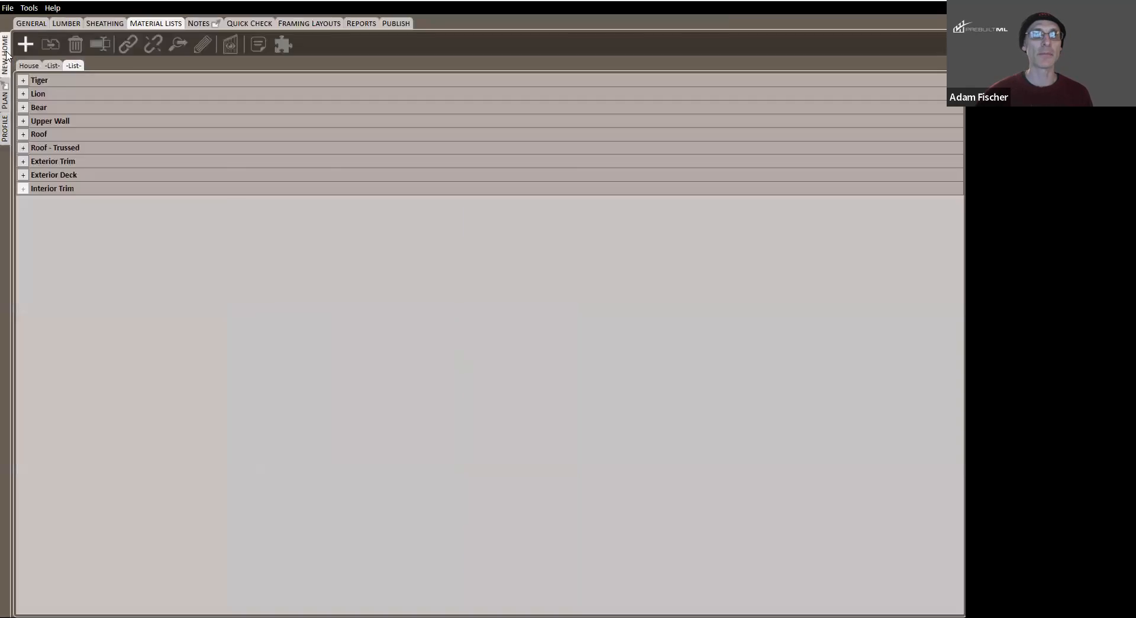
right_click(46, 81)
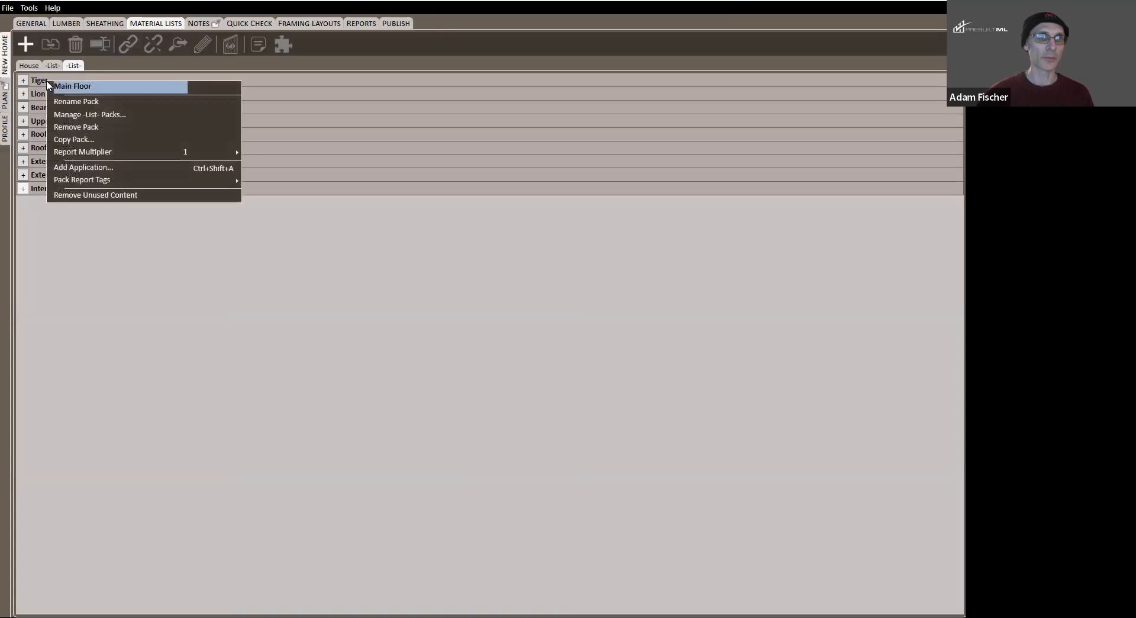
click(107, 167)
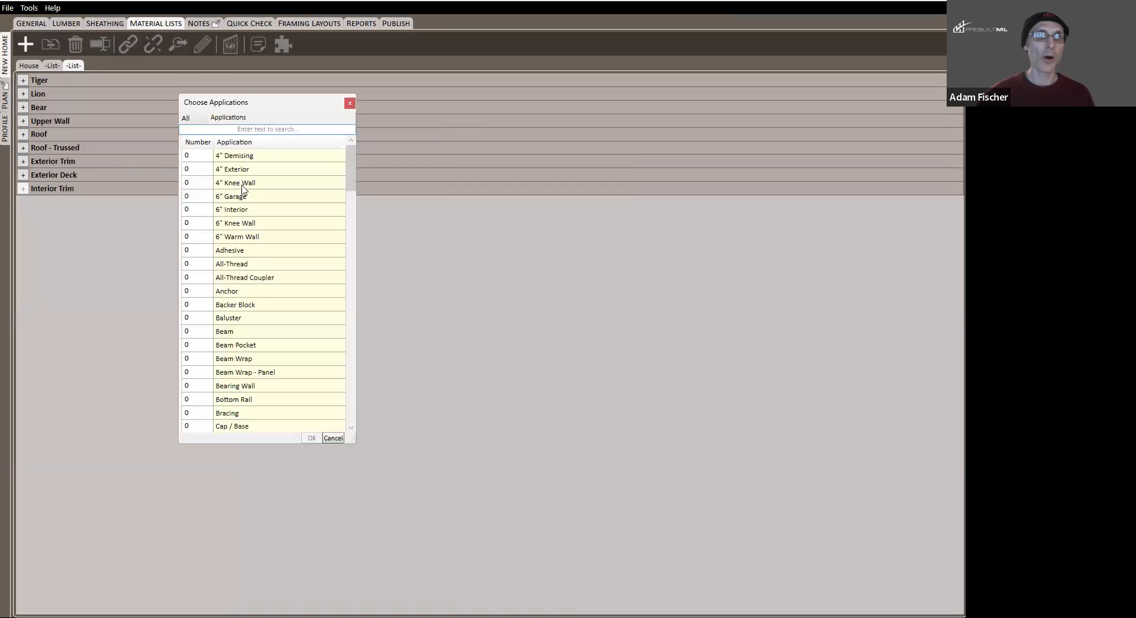
drag(347, 166, 353, 116)
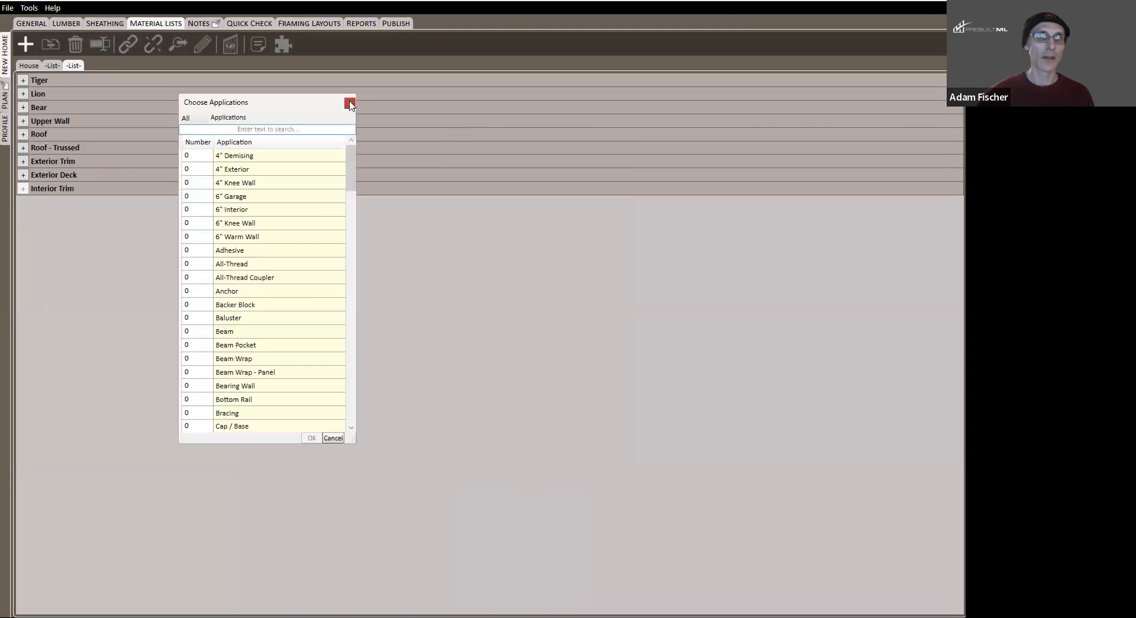
click(350, 103)
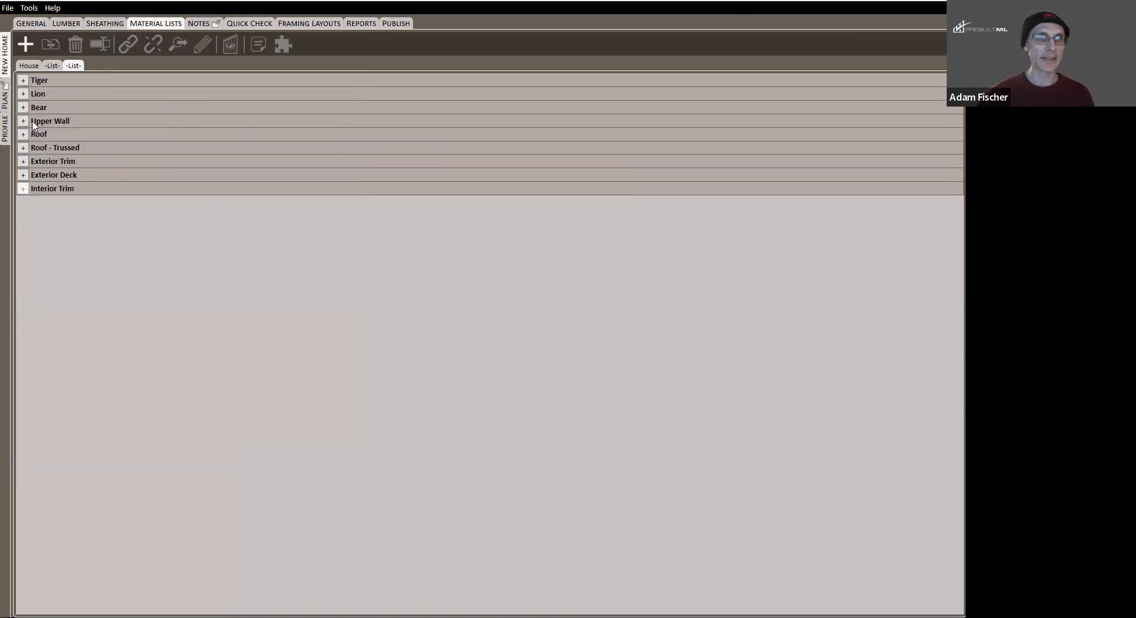
Assign the Band application to the Main Floor pack type in the profile's application sort order and check its place in the assigned list
click(7, 127)
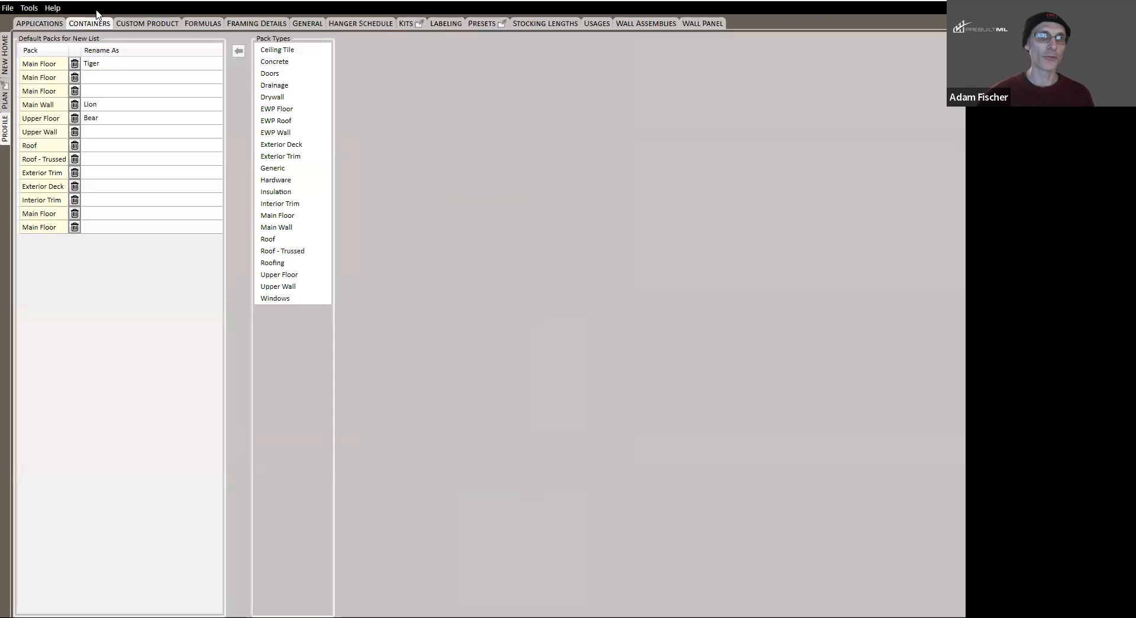
click(284, 217)
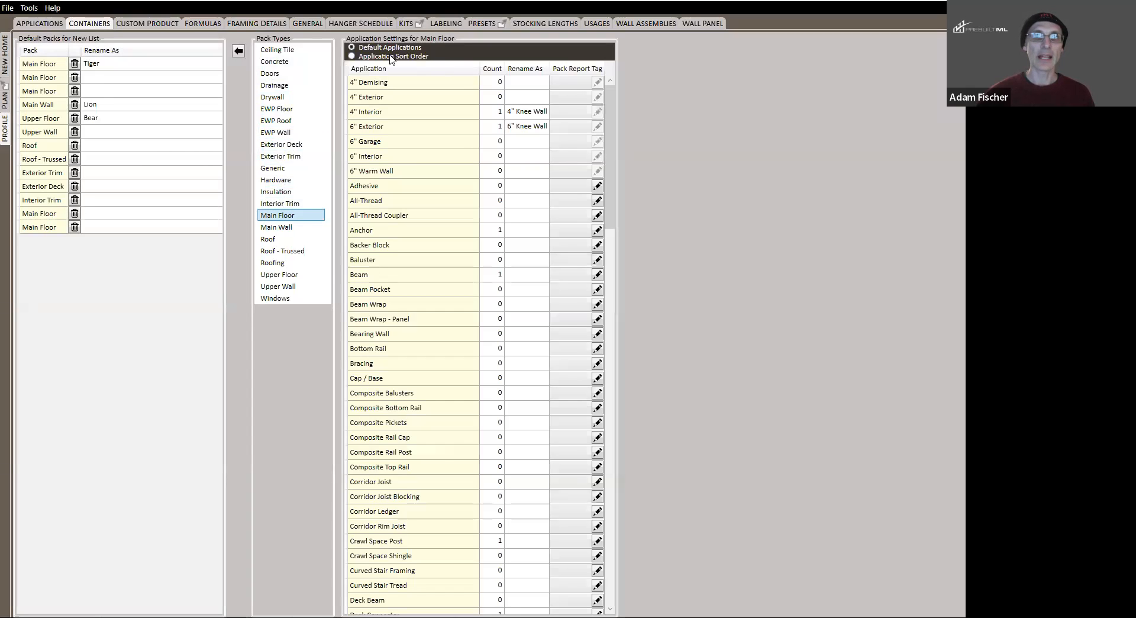
click(363, 57)
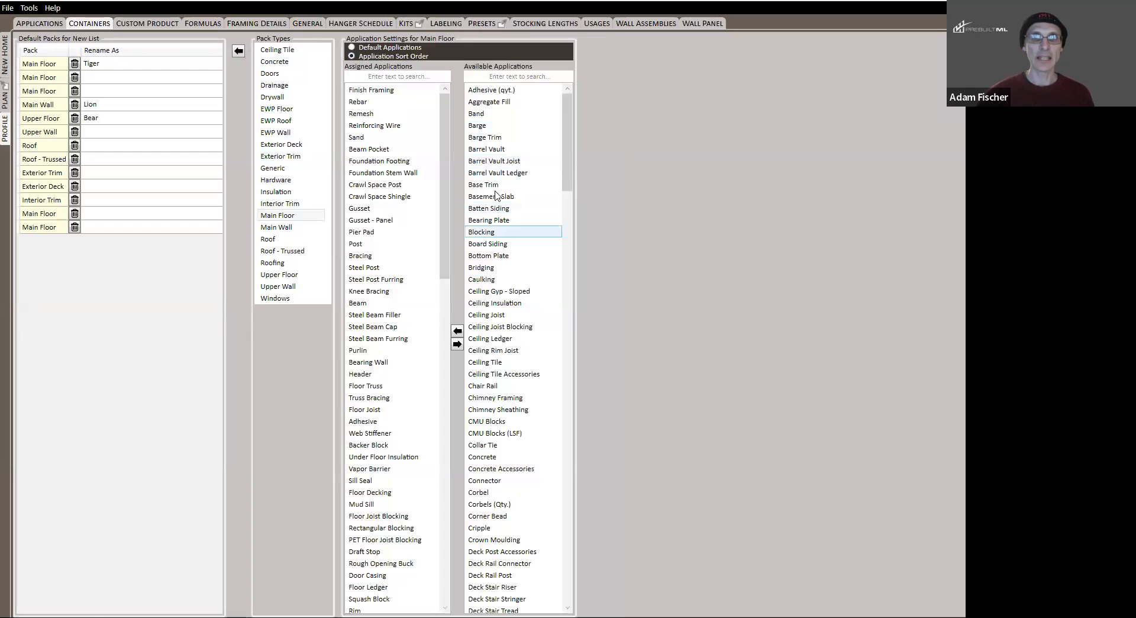
click(496, 115)
click(457, 331)
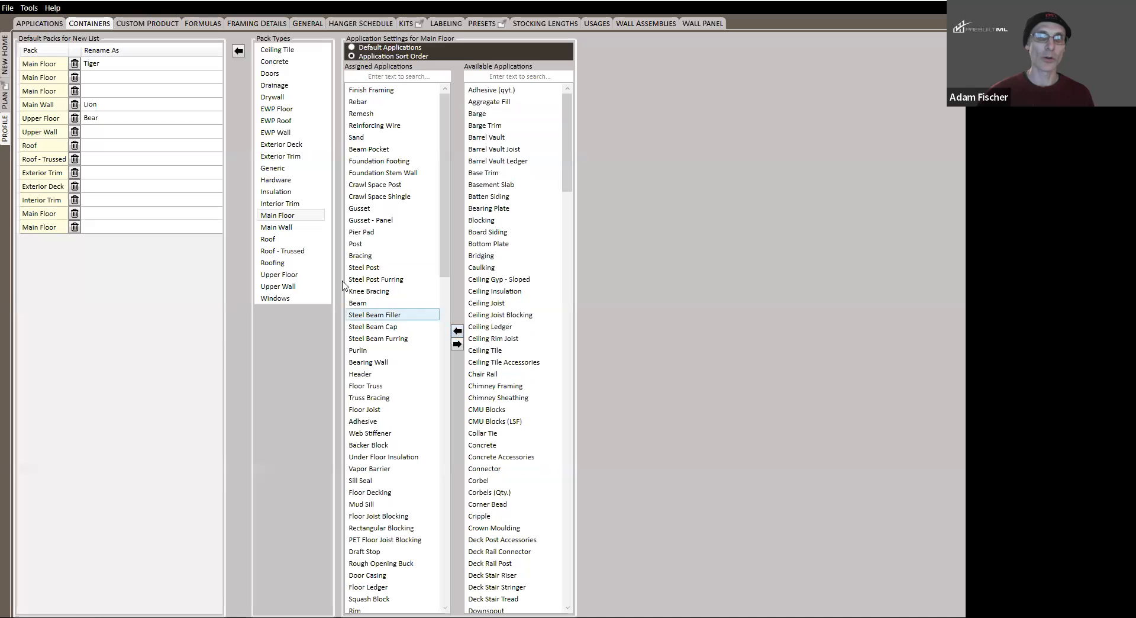
scroll(428, 354, down, 9)
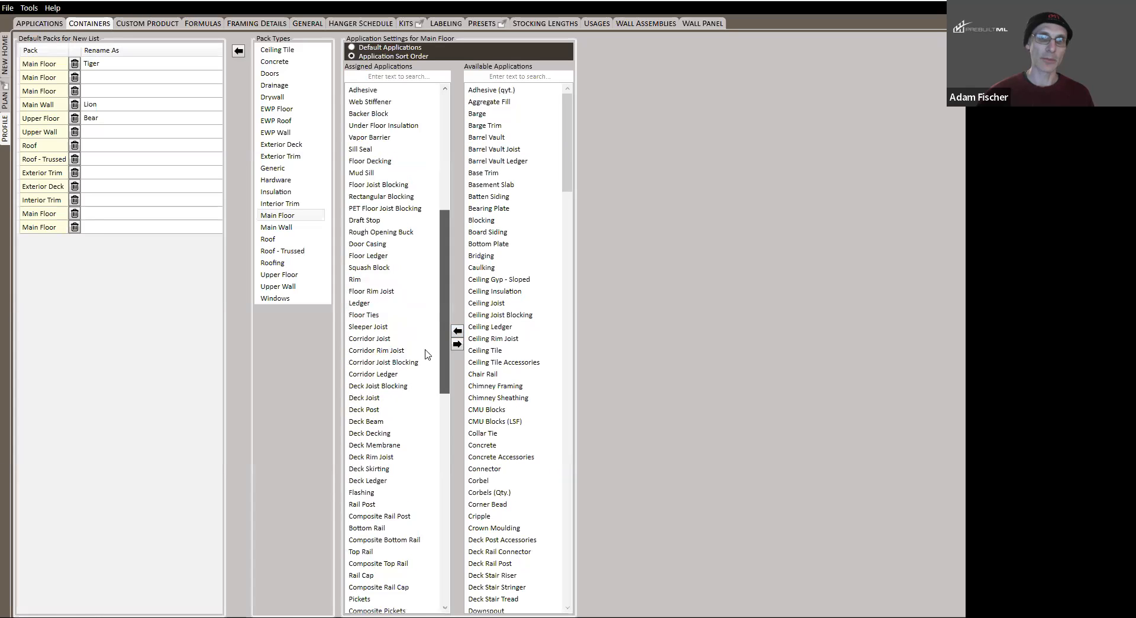
scroll(415, 524, down, 11)
scroll(427, 355, up, 20)
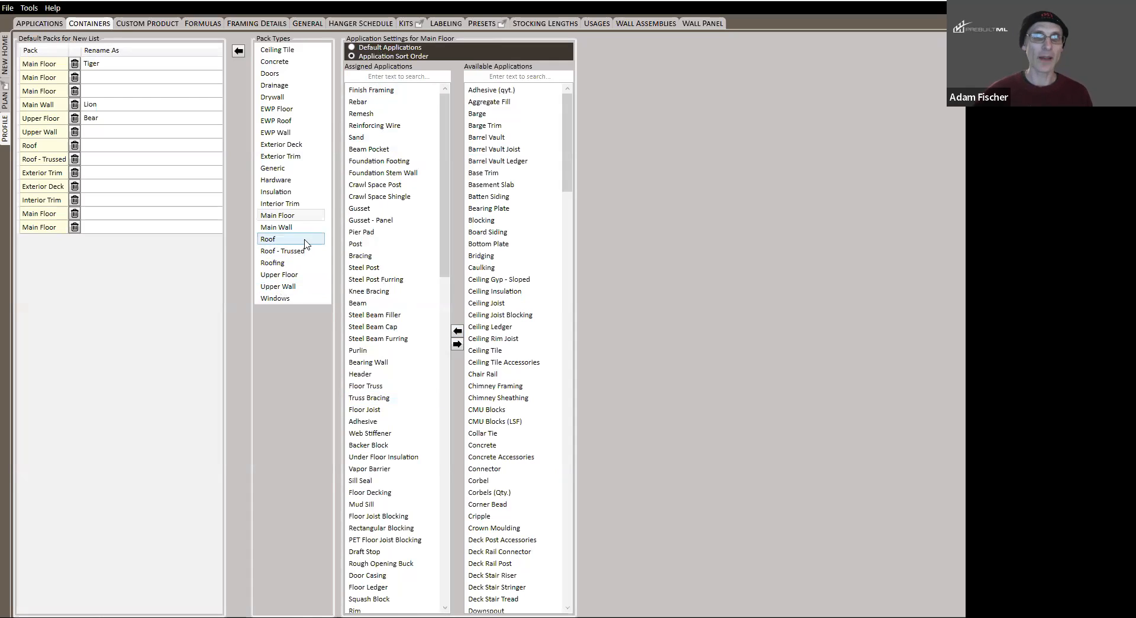
drag(445, 170, 465, 513)
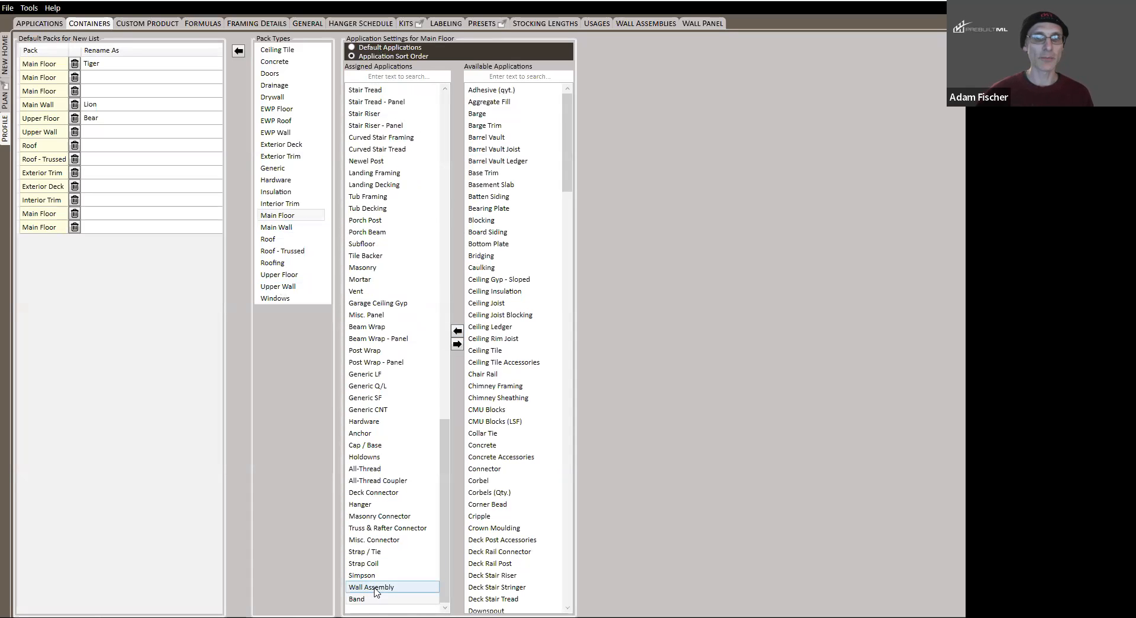
Examine the order of the applications inside the Tiger pack of the New Home project's newest list
click(5, 54)
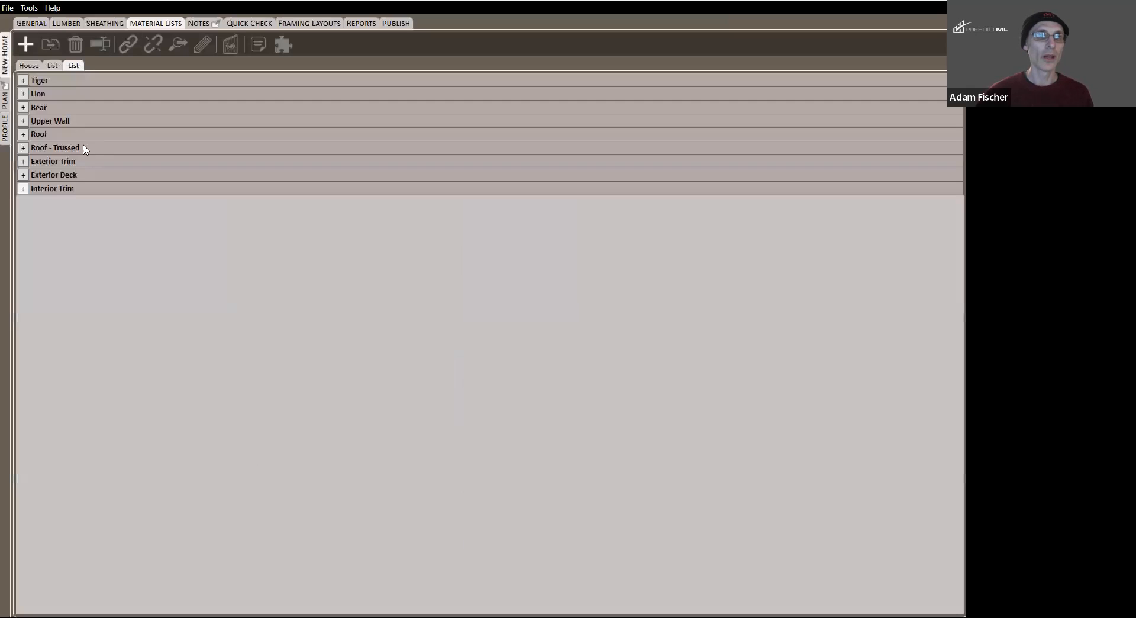
click(23, 80)
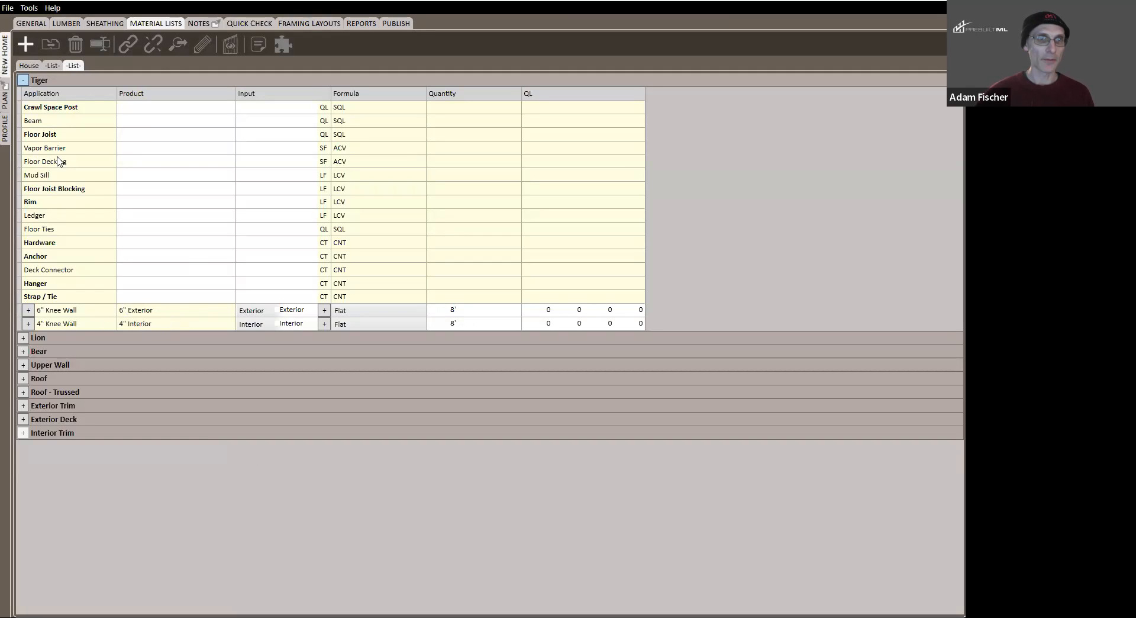
click(24, 80)
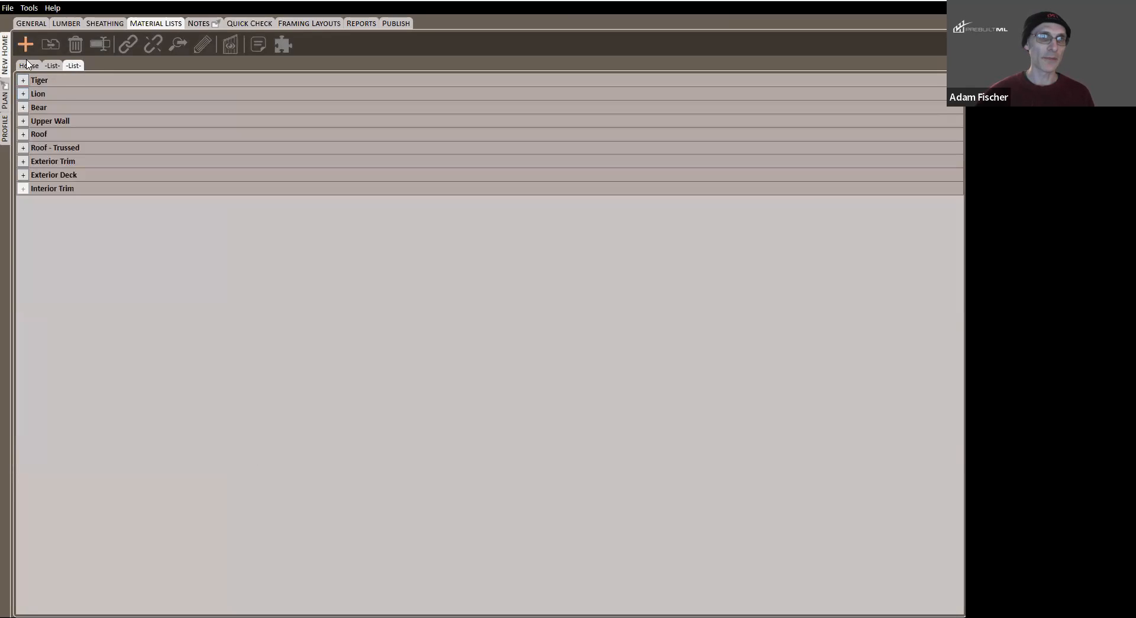
Compare the application order in the House list's Main Wall pack with the profile's Main Wall application sort order
click(28, 65)
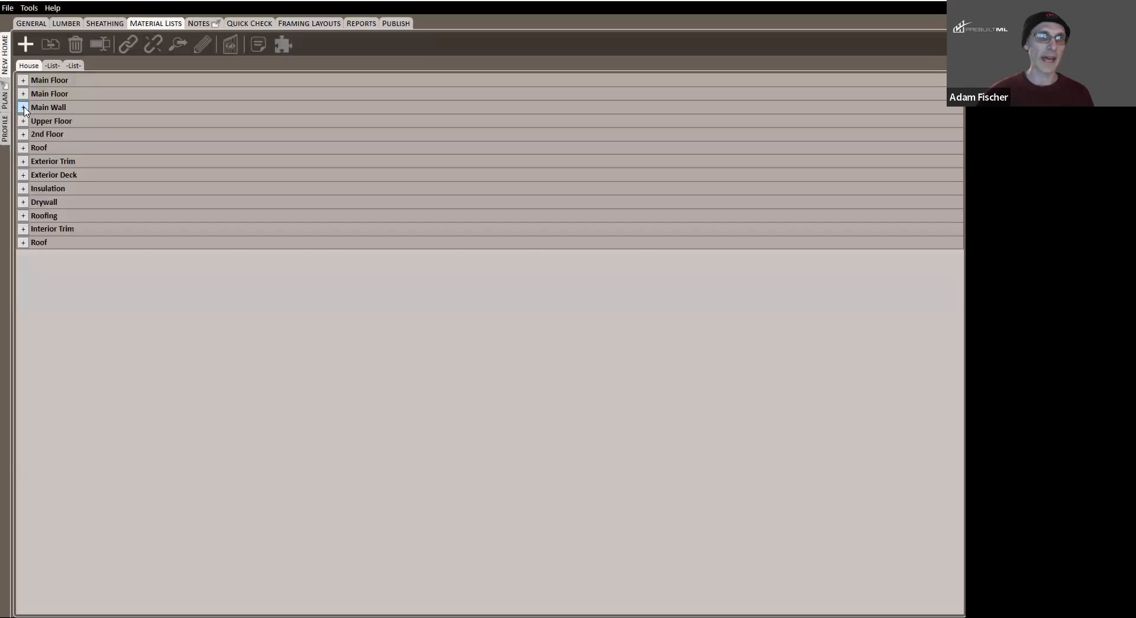
click(23, 107)
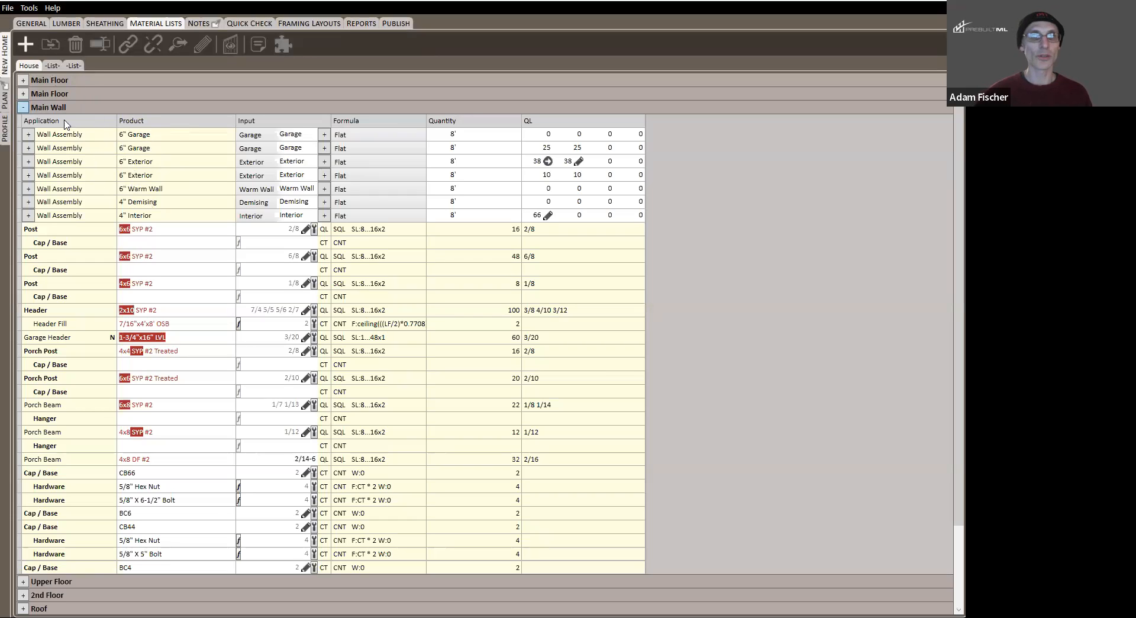
click(6, 130)
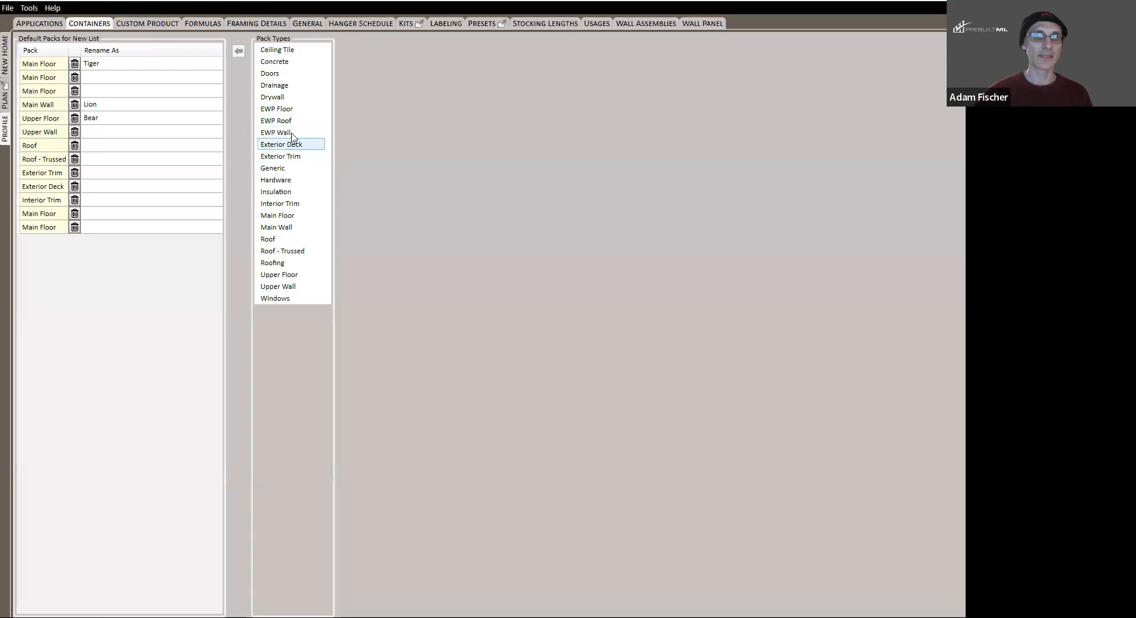
click(320, 225)
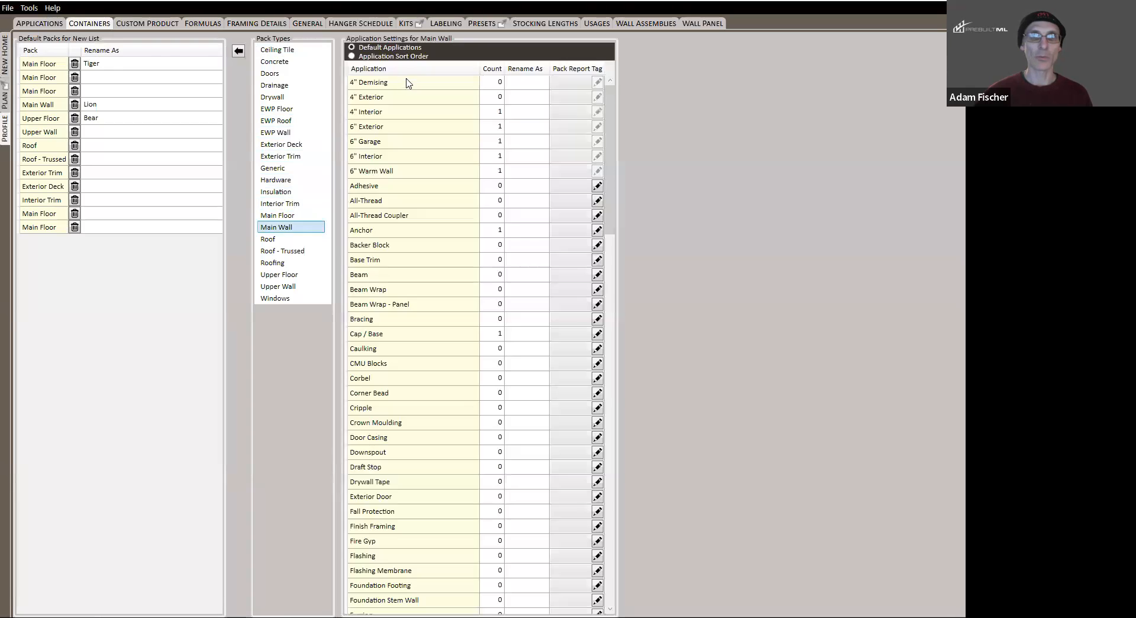
click(384, 57)
mouse_move(447, 151)
mouse_down()
mouse_move(447, 266)
mouse_move(447, 151)
mouse_up()
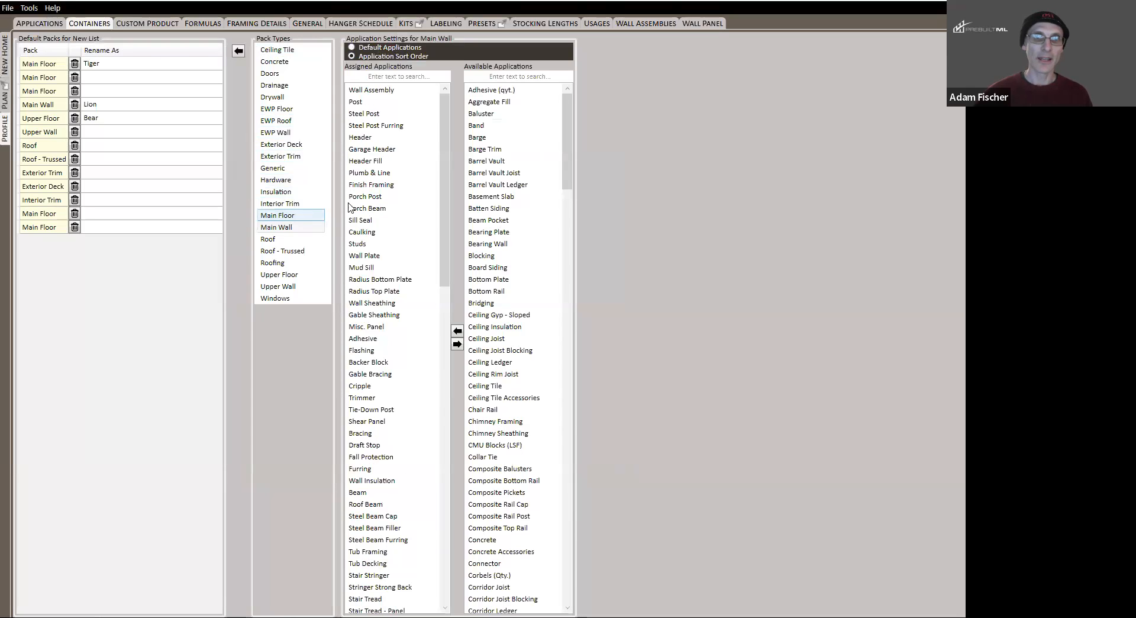
Move Band to the top of the profile's Main Floor application sort order and collapse the House list's Main Wall pack
drag(446, 122, 423, 547)
drag(391, 598, 400, 92)
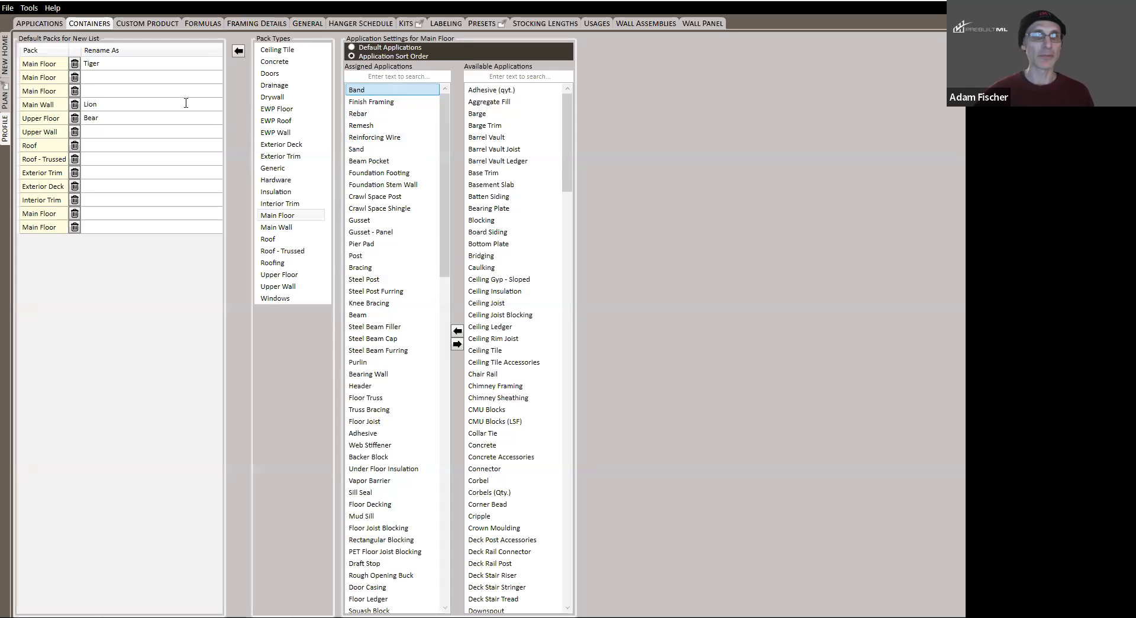
click(6, 54)
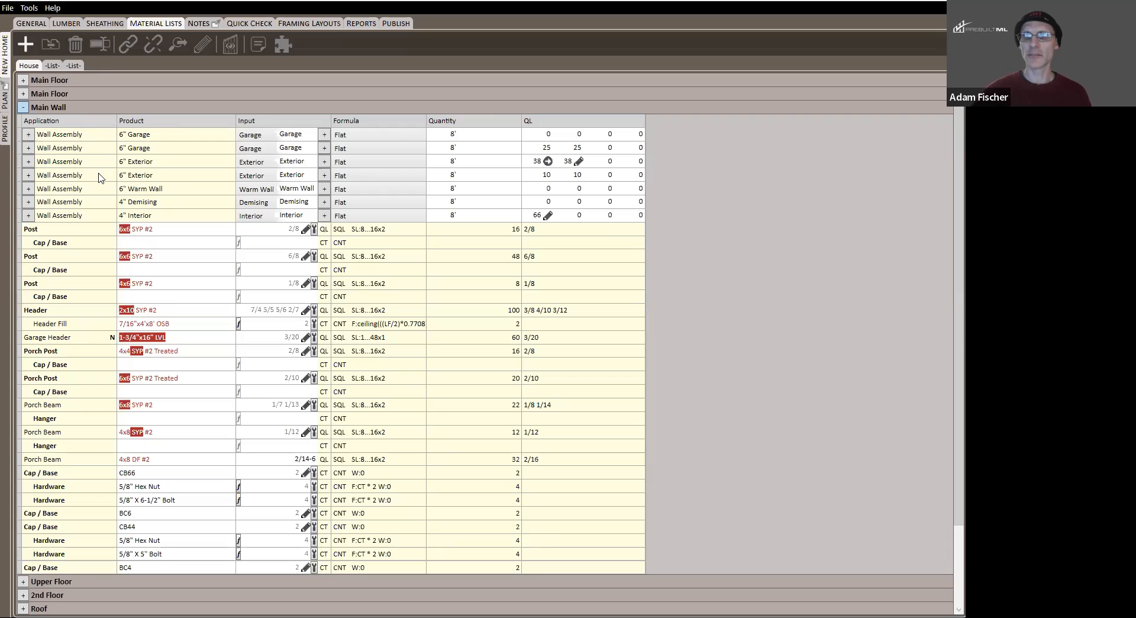
click(23, 107)
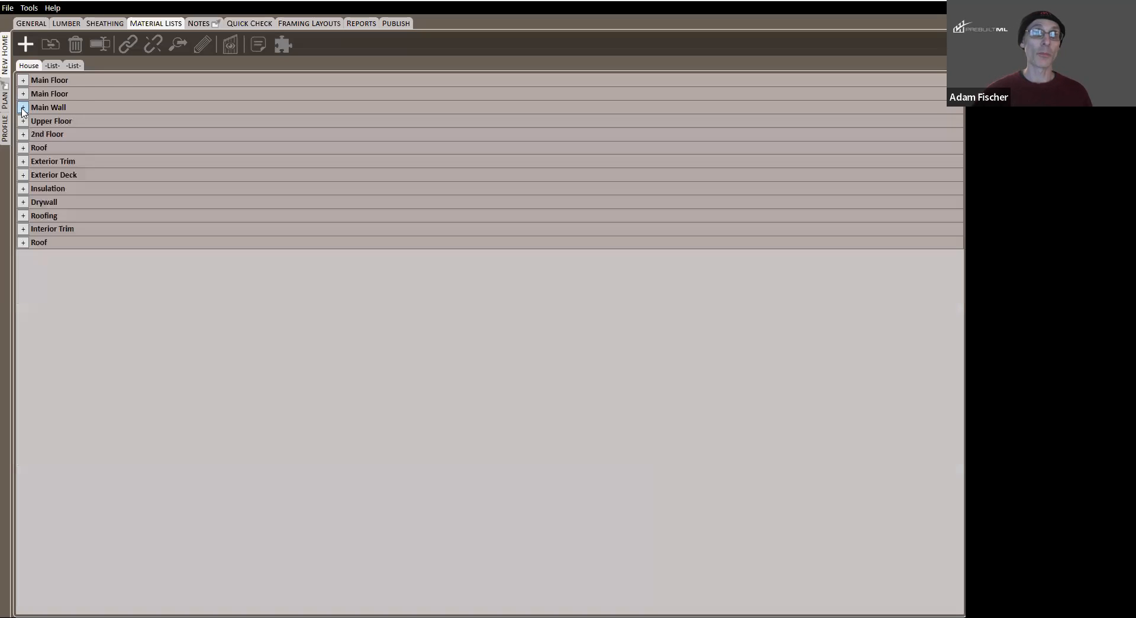
Manage the House list's packs and set the report multiplier of the first Main Floor pack to 0
right_click(52, 84)
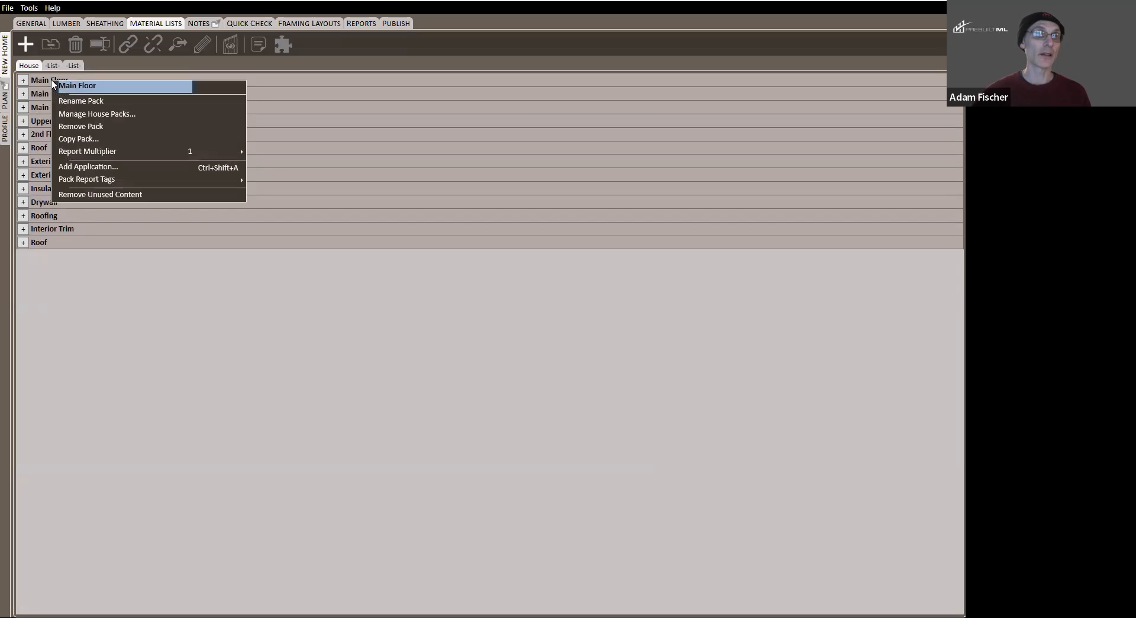
right_click(33, 66)
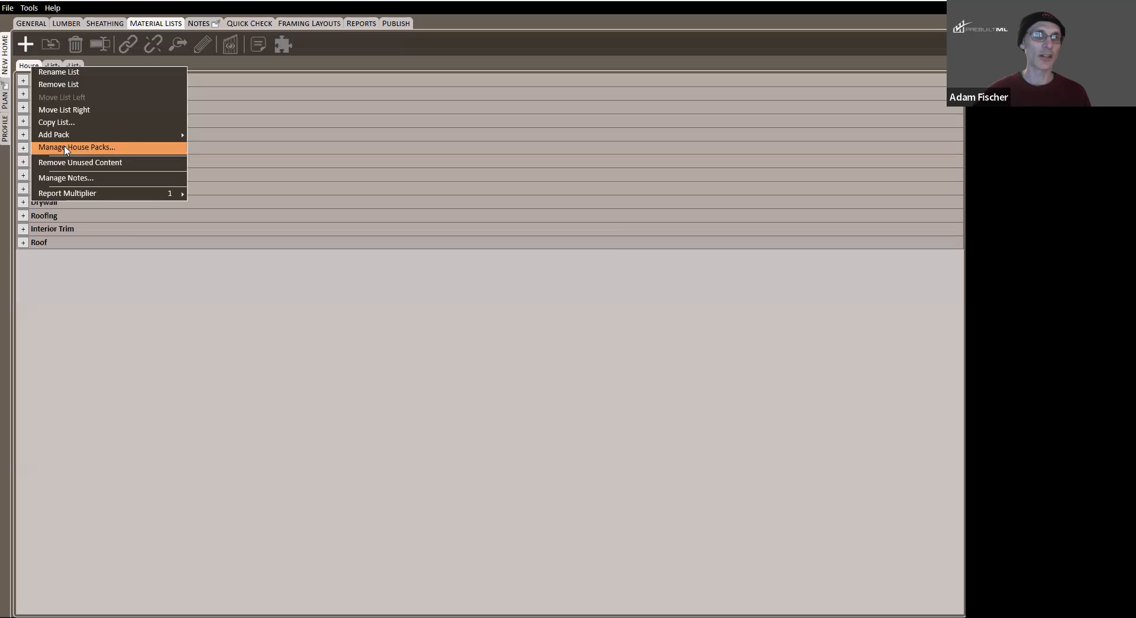
click(94, 150)
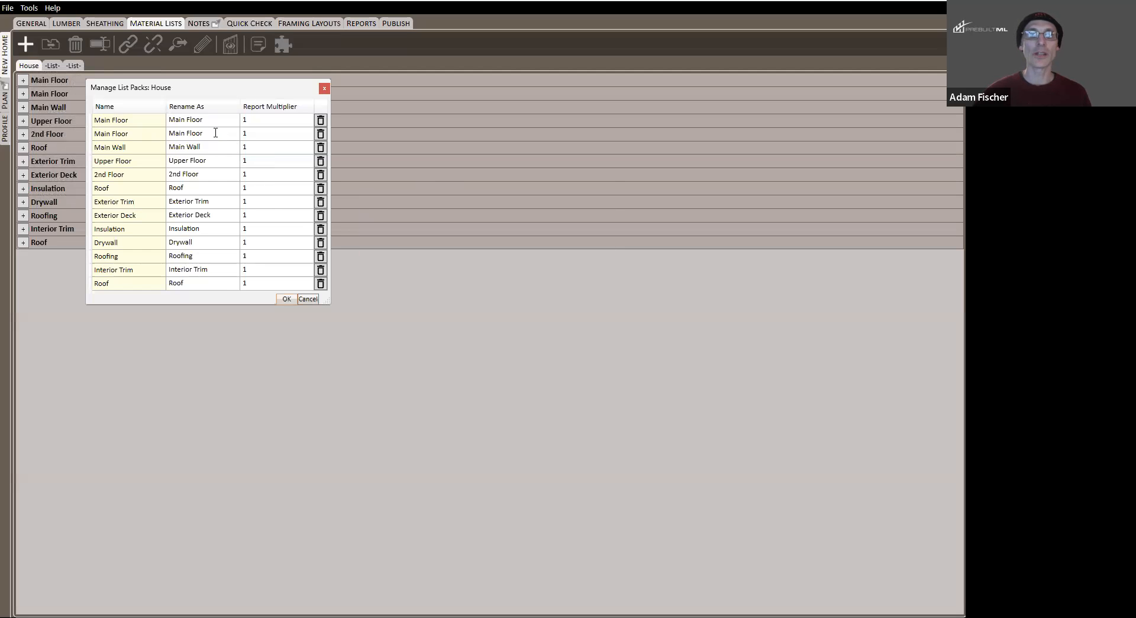
double_click(213, 119)
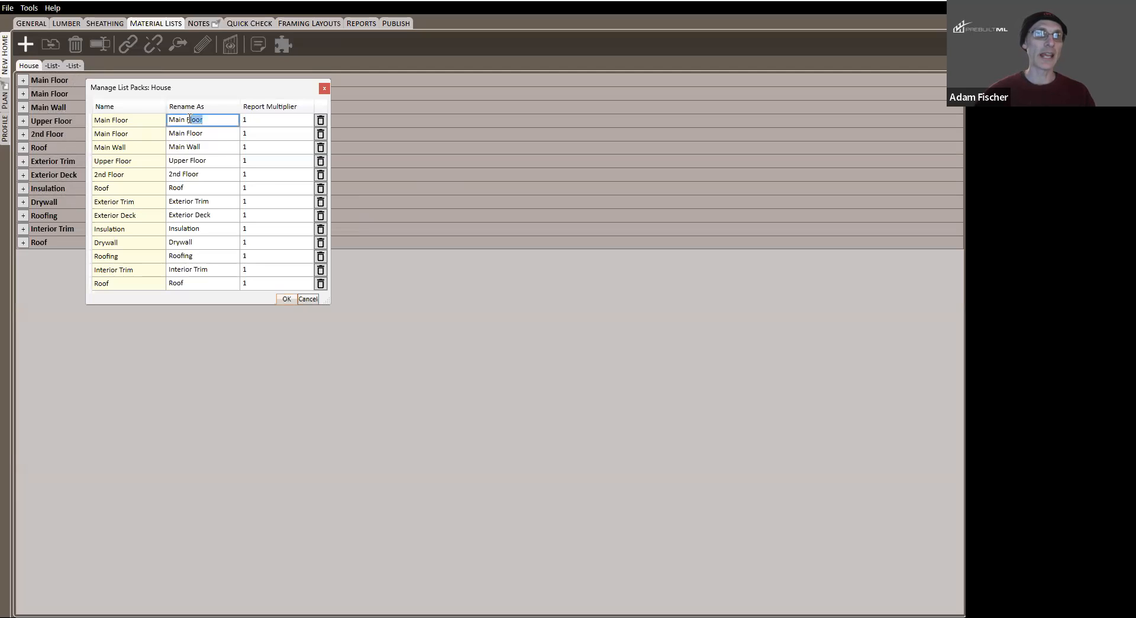
click(217, 121)
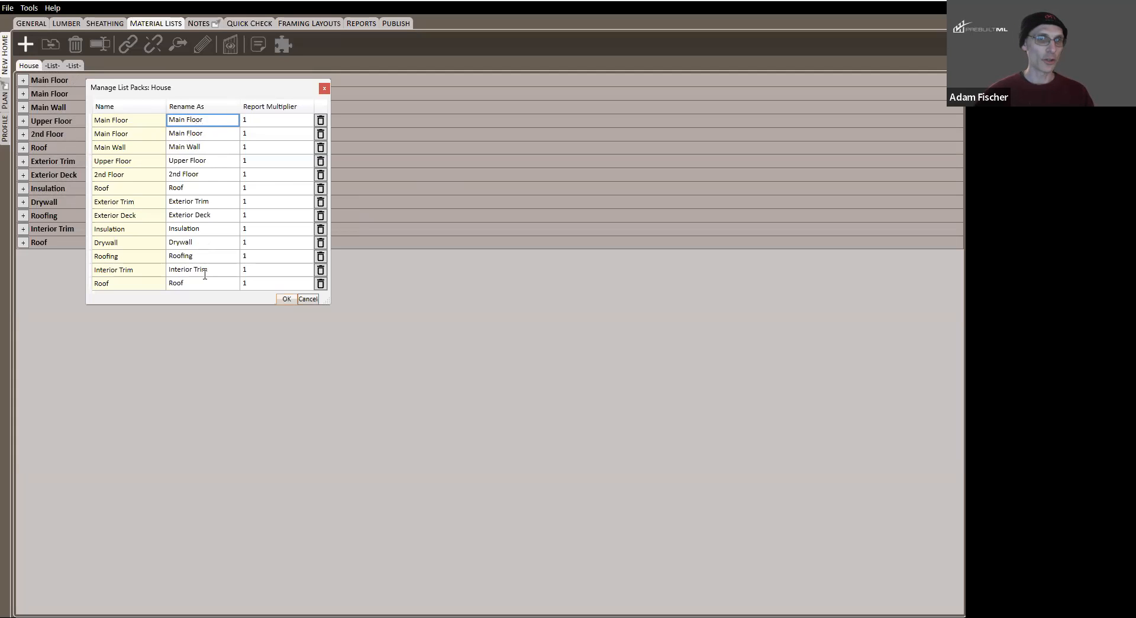
click(273, 123)
key(BackSpace)
text(0)
key(Tab)
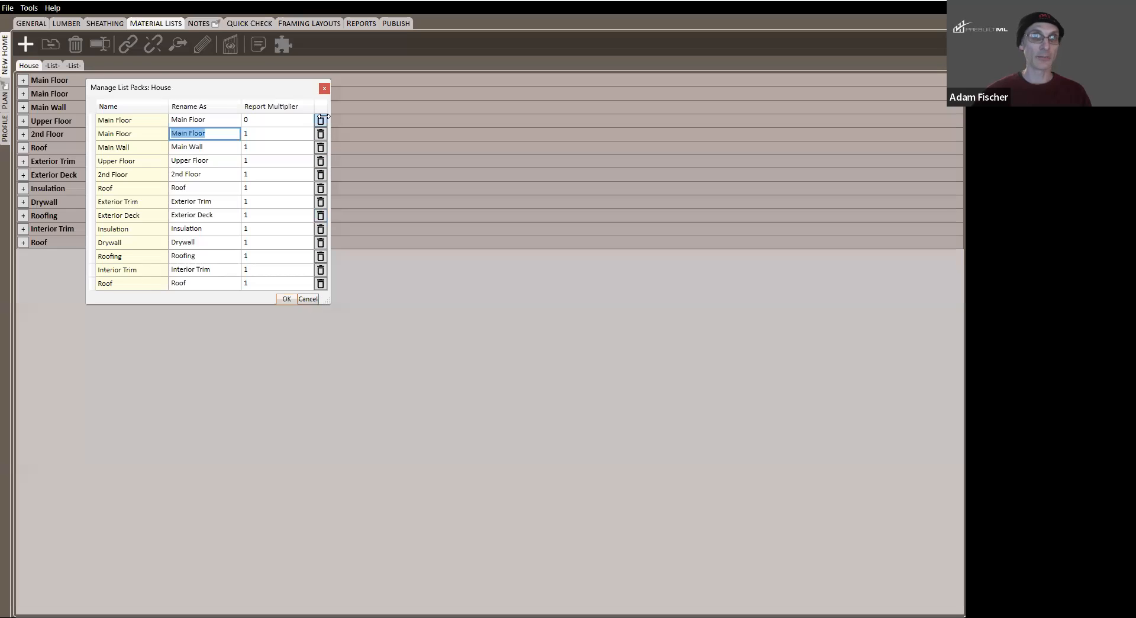
Delete the 2nd Floor, upper Roof, Insulation and Roofing packs from the House list
click(320, 175)
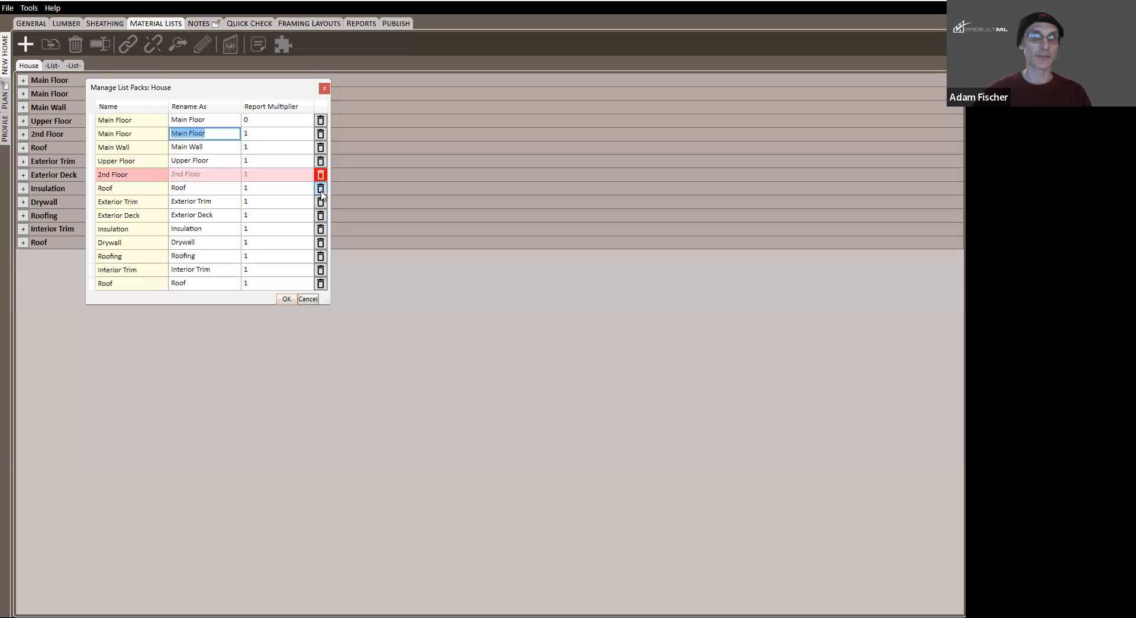
click(321, 188)
click(320, 229)
click(320, 256)
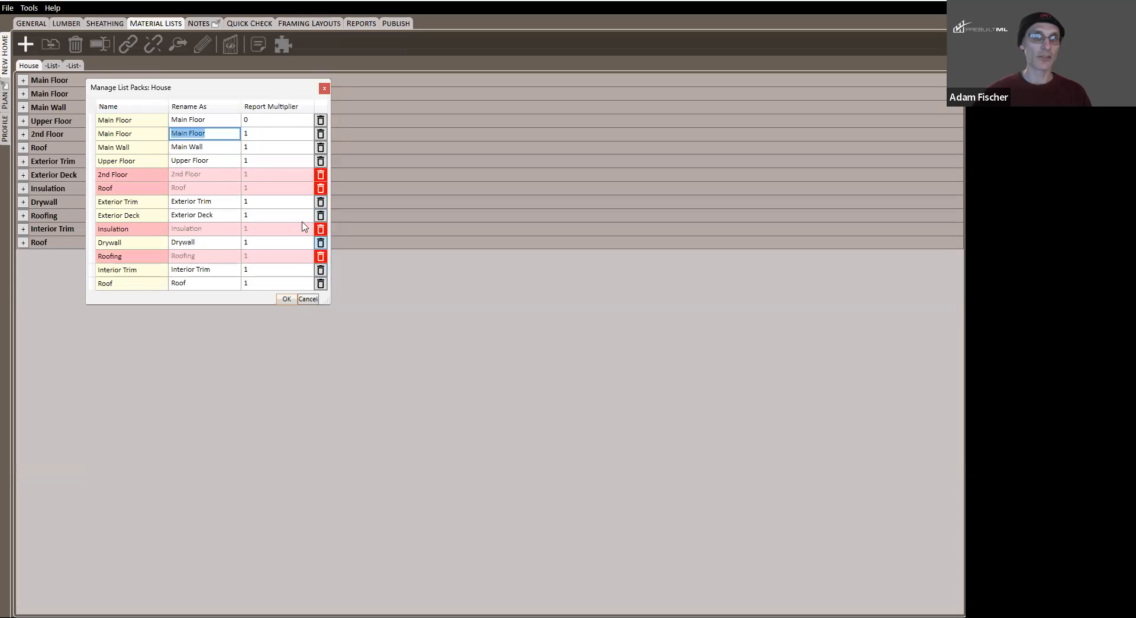
click(286, 299)
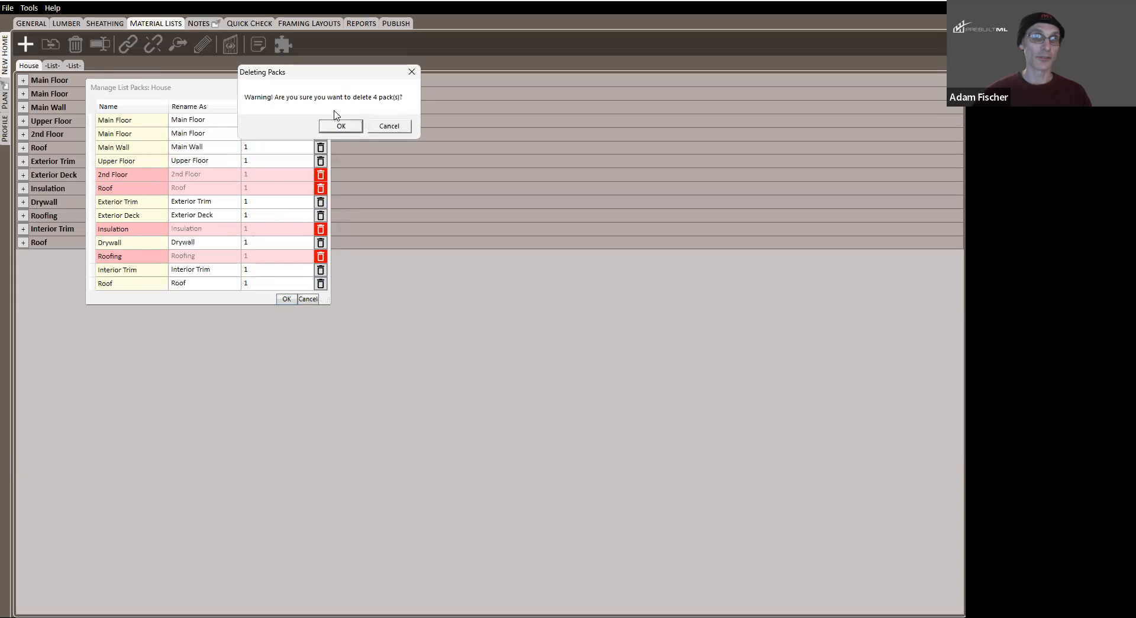
click(342, 126)
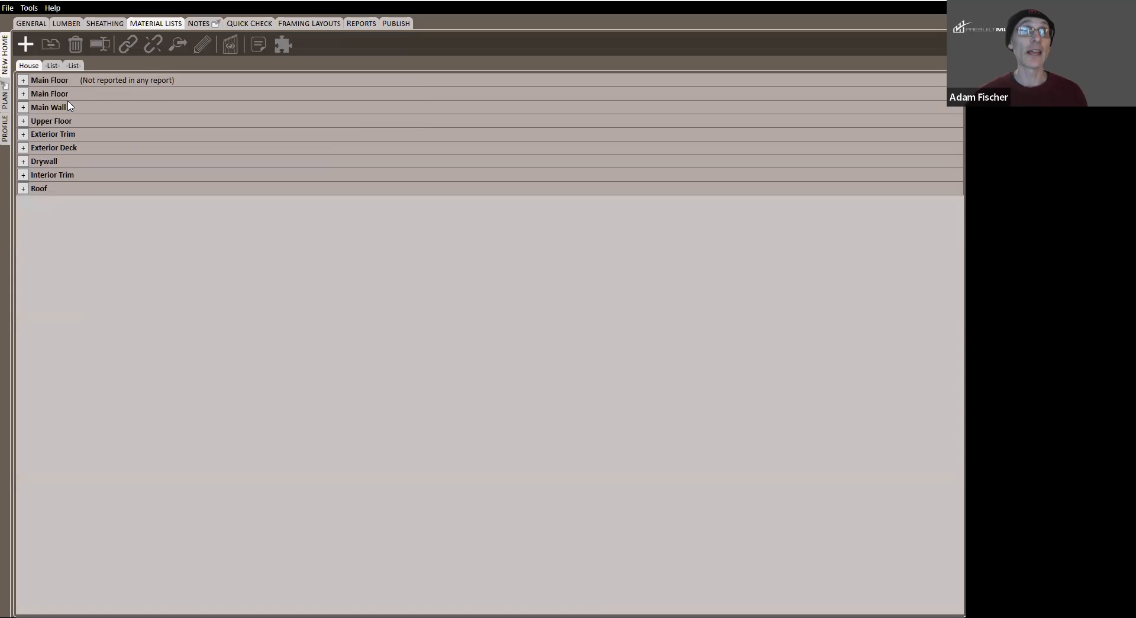
Look over the House list's management options and the profile's default packs for new lists
right_click(29, 66)
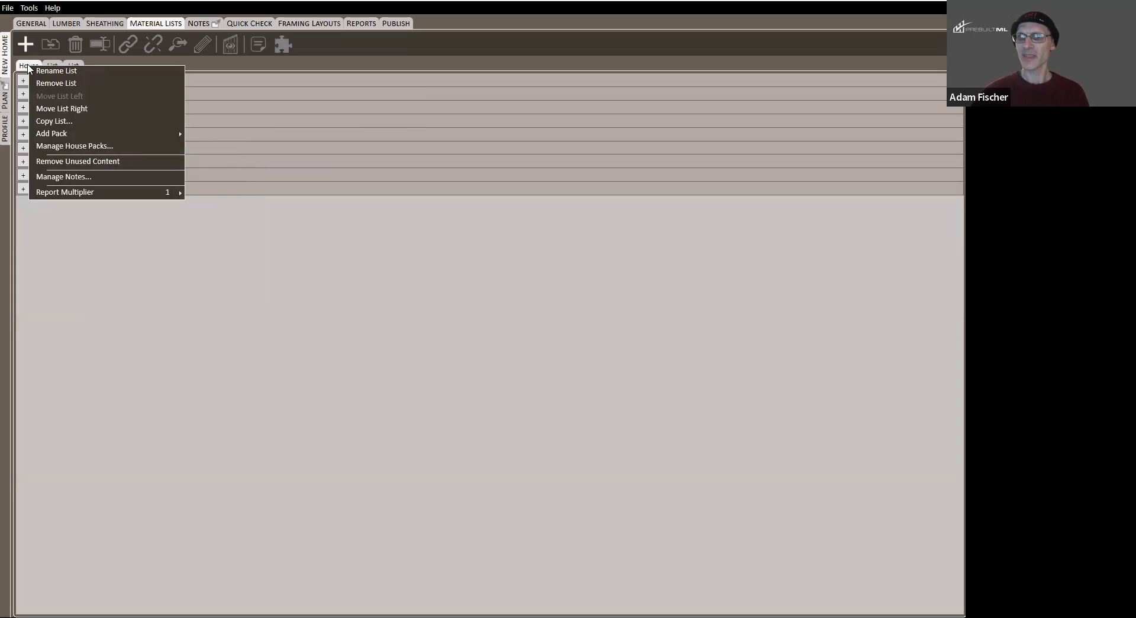
click(127, 248)
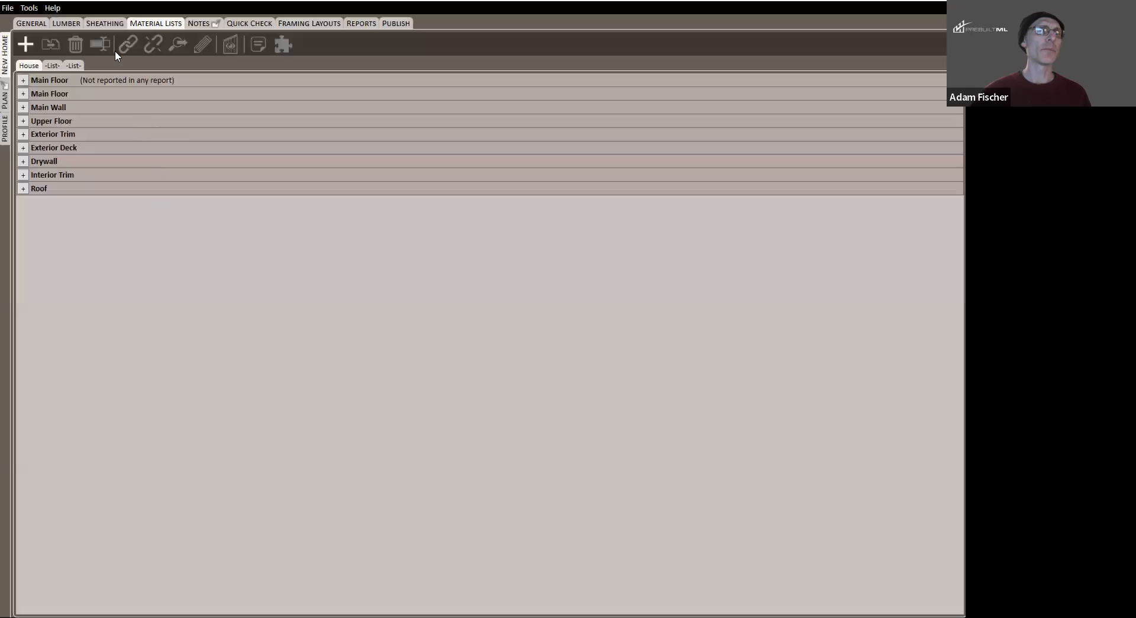
click(4, 131)
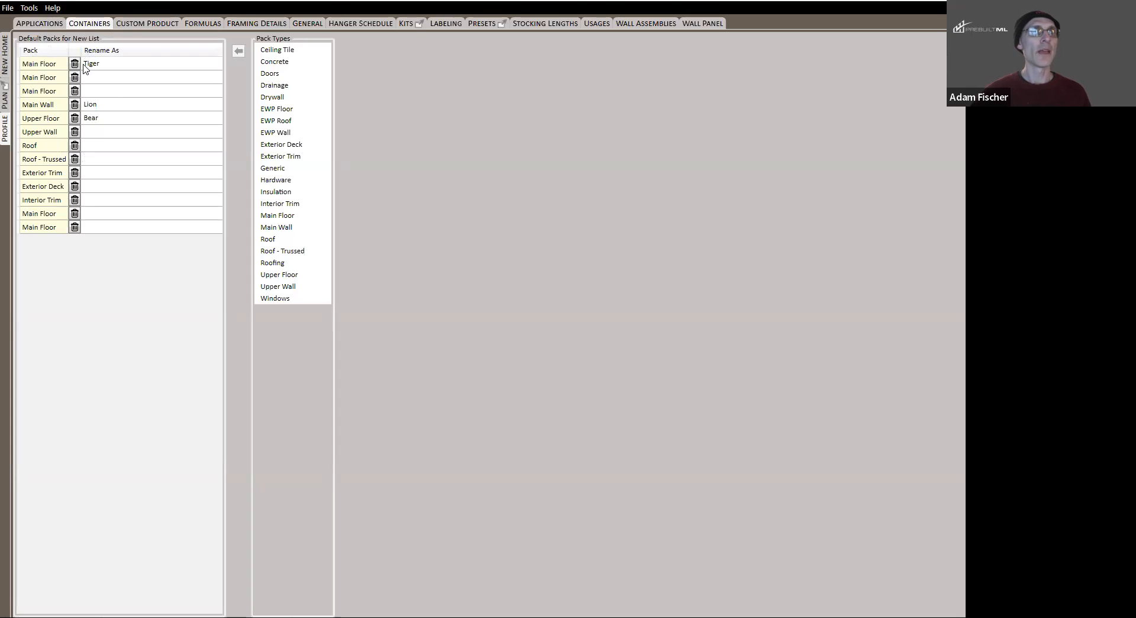
click(7, 96)
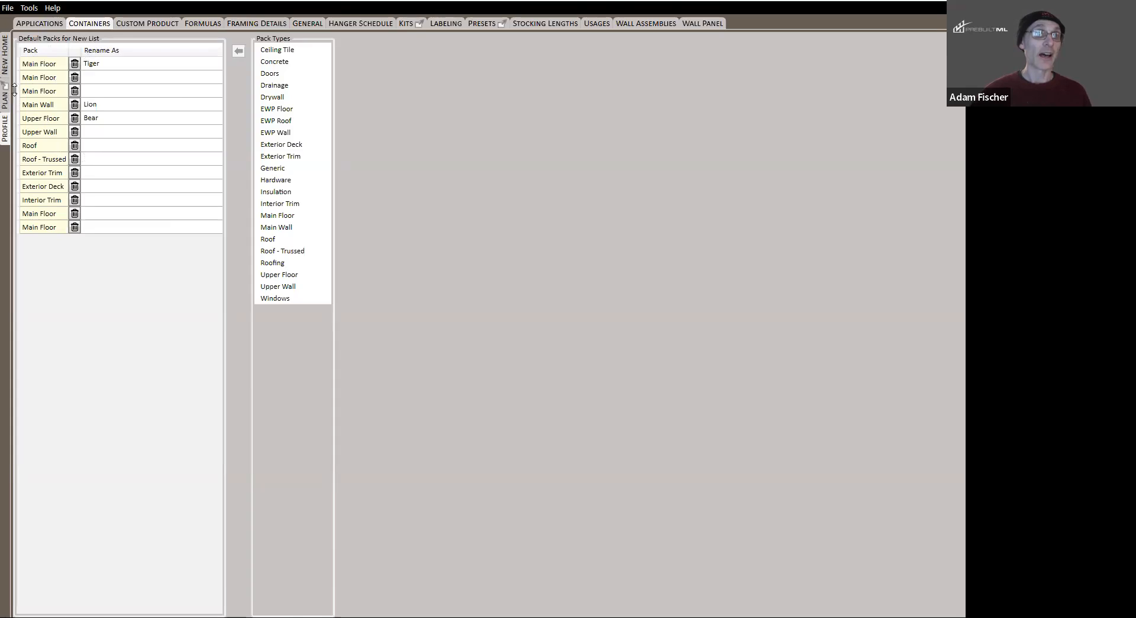
click(4, 54)
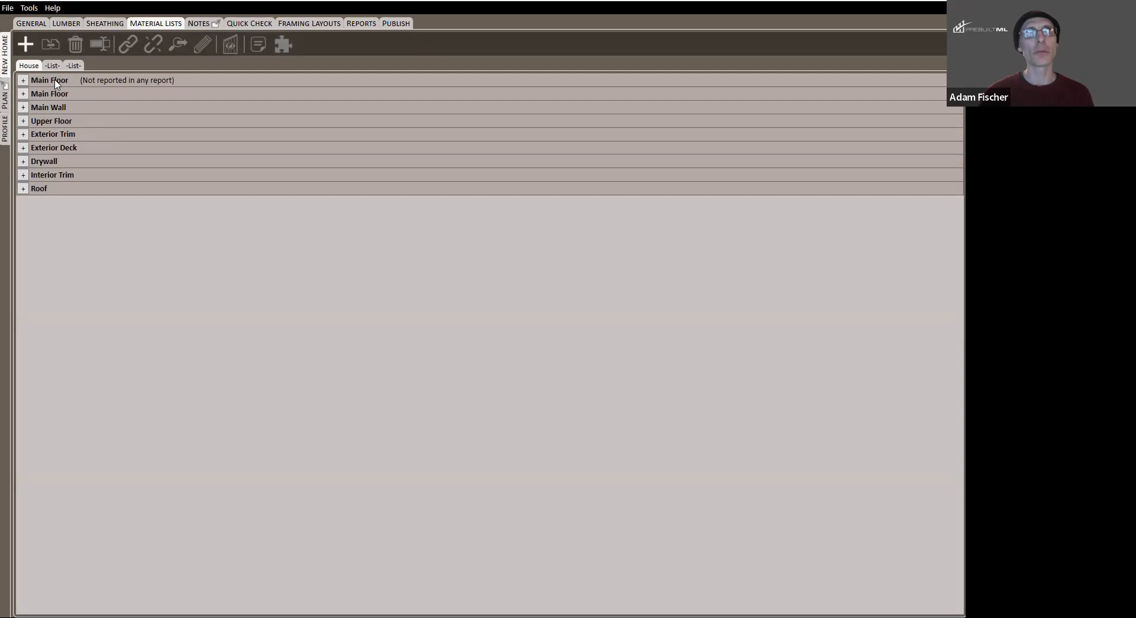
Add one Band application to the second Main Floor pack of the House list
click(23, 94)
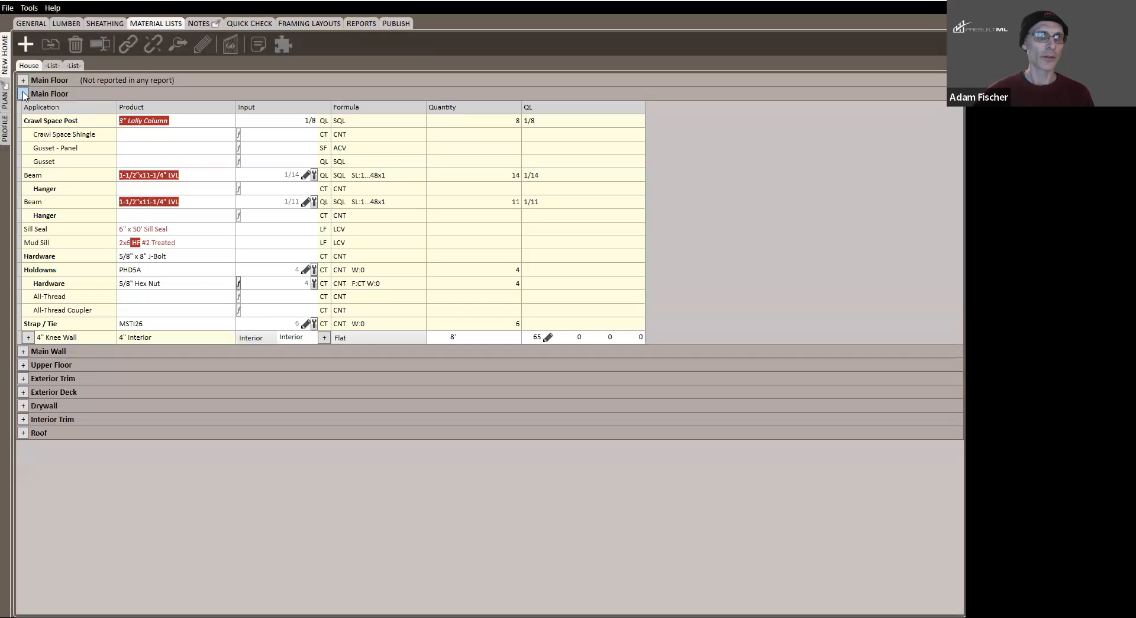
right_click(59, 97)
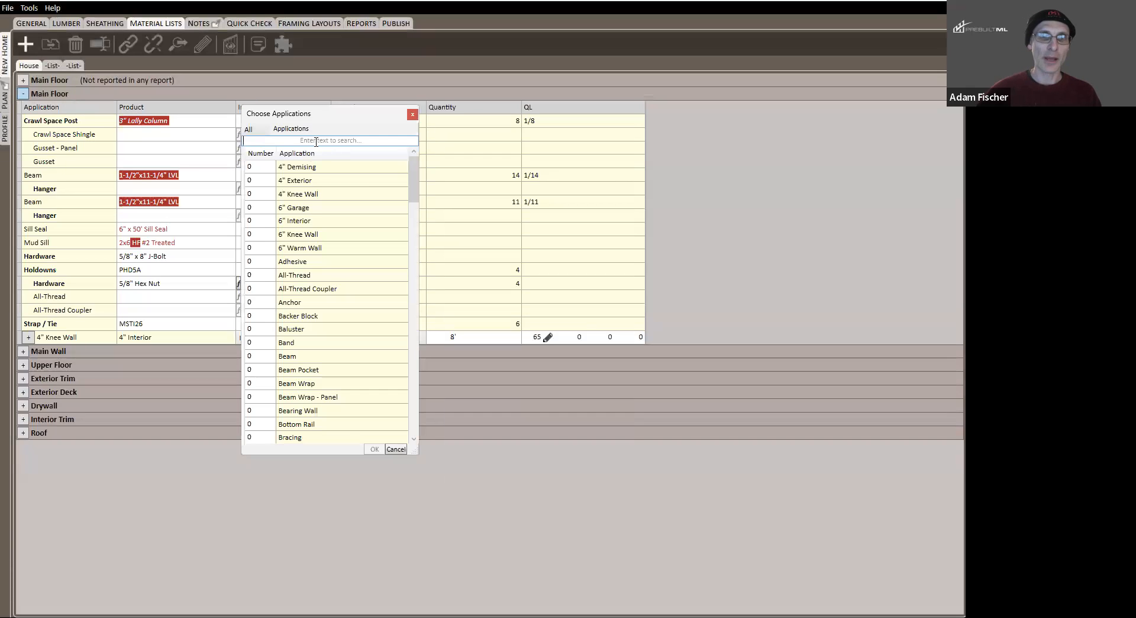
text(ban)
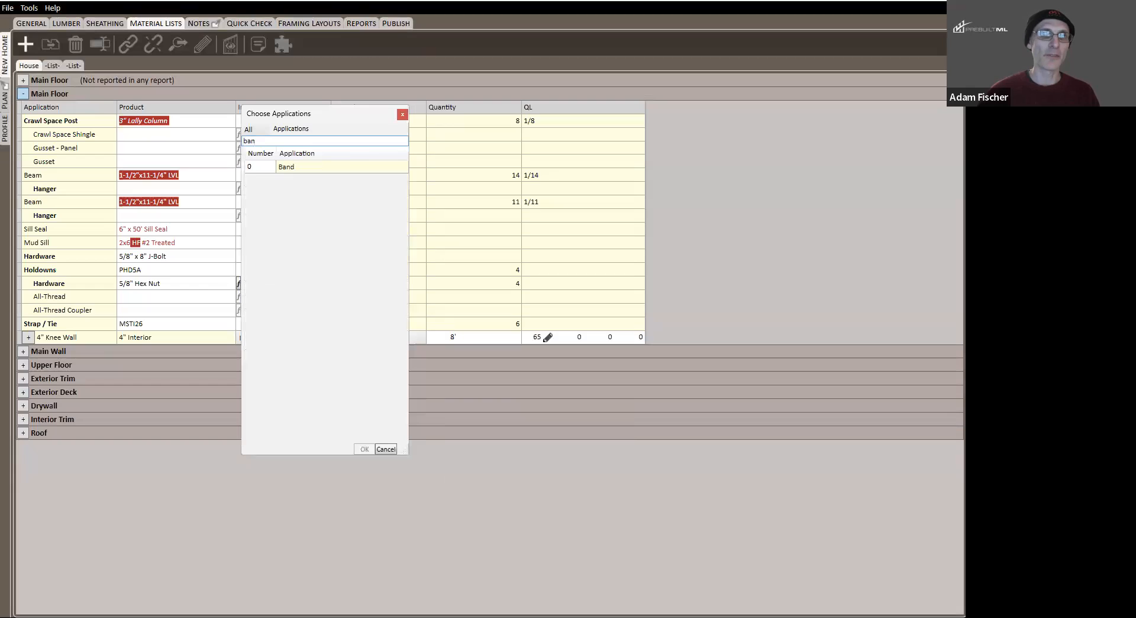
click(292, 171)
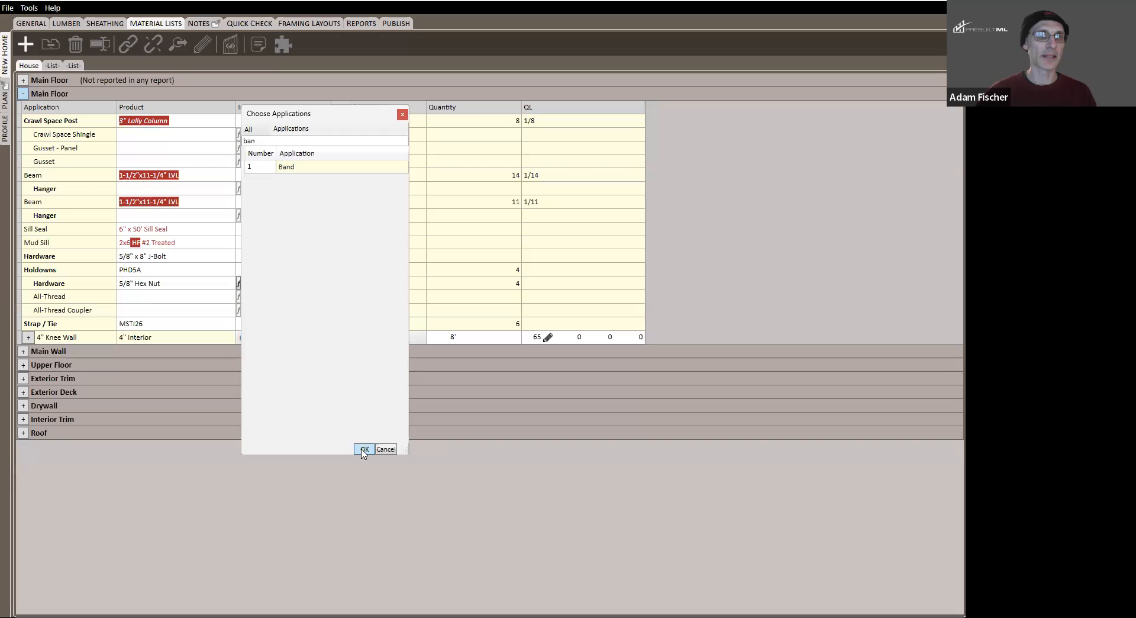
click(364, 449)
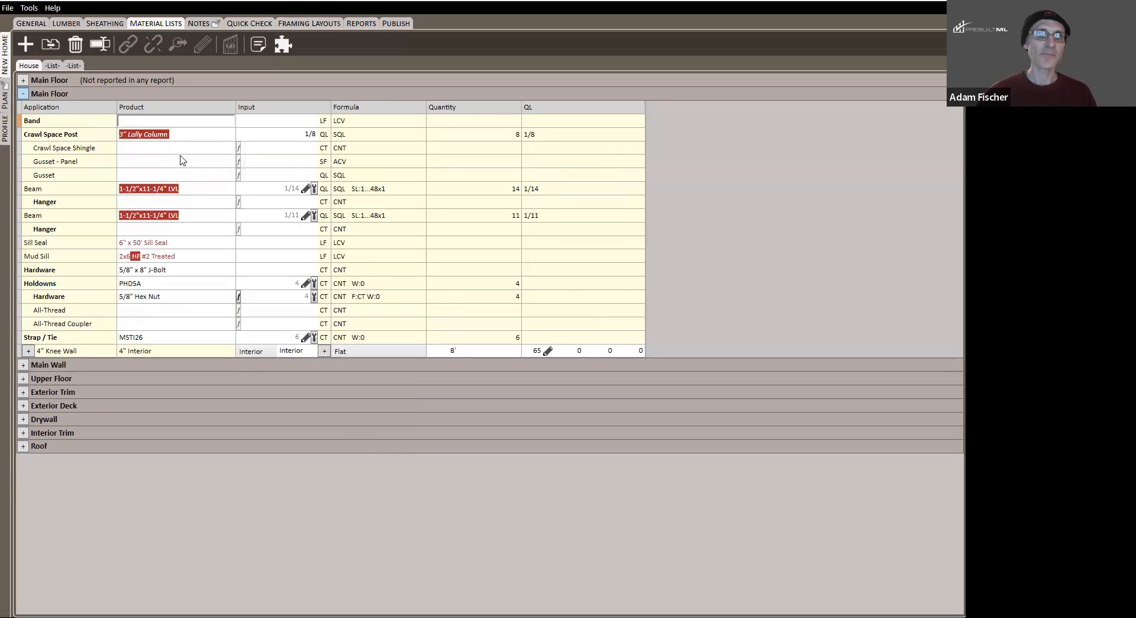
Assign the 5/4" x 8" x 20' Kleer Trim product to the Band application with an input of 400 LF
click(160, 121)
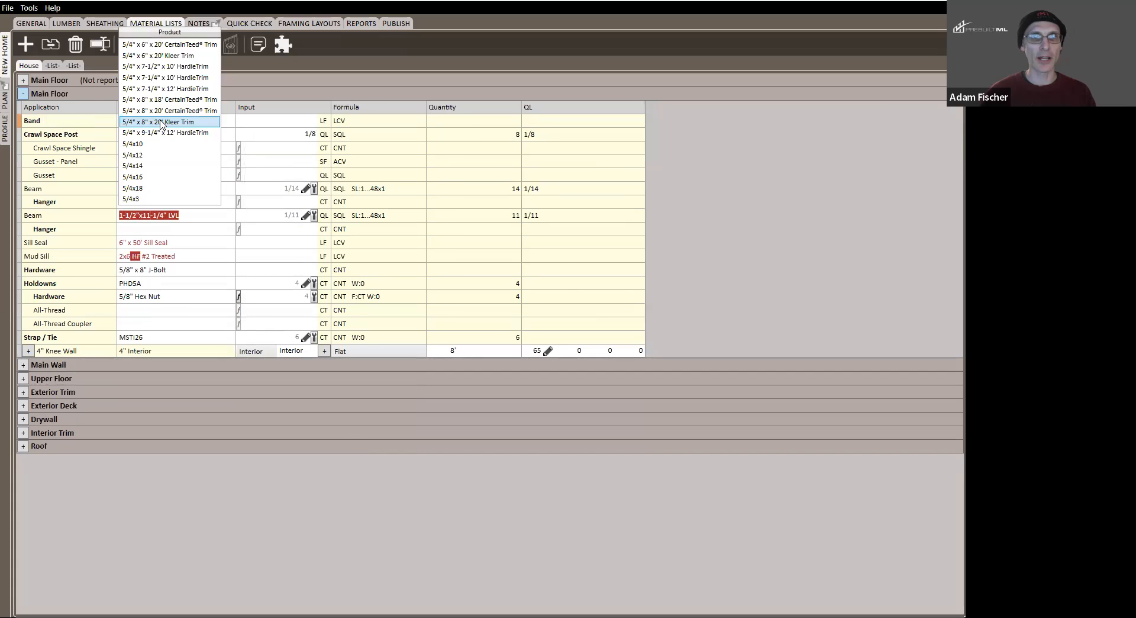
click(160, 122)
text(400)
key(Return)
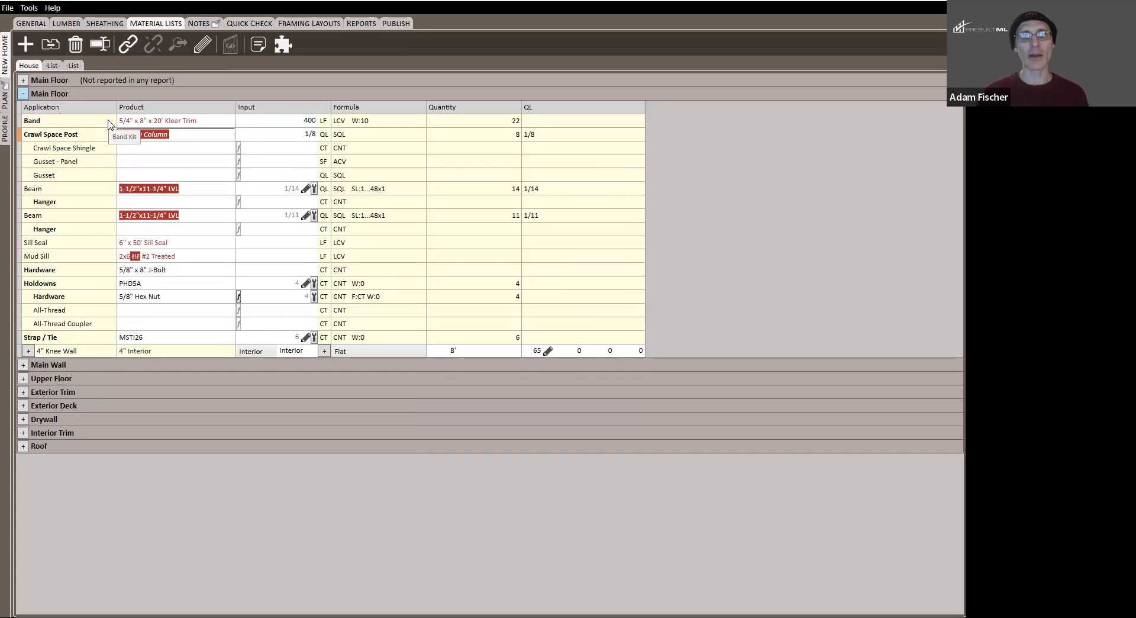
Set the Band application to report in the Exterior Trim pack and check its report tag
right_click(78, 123)
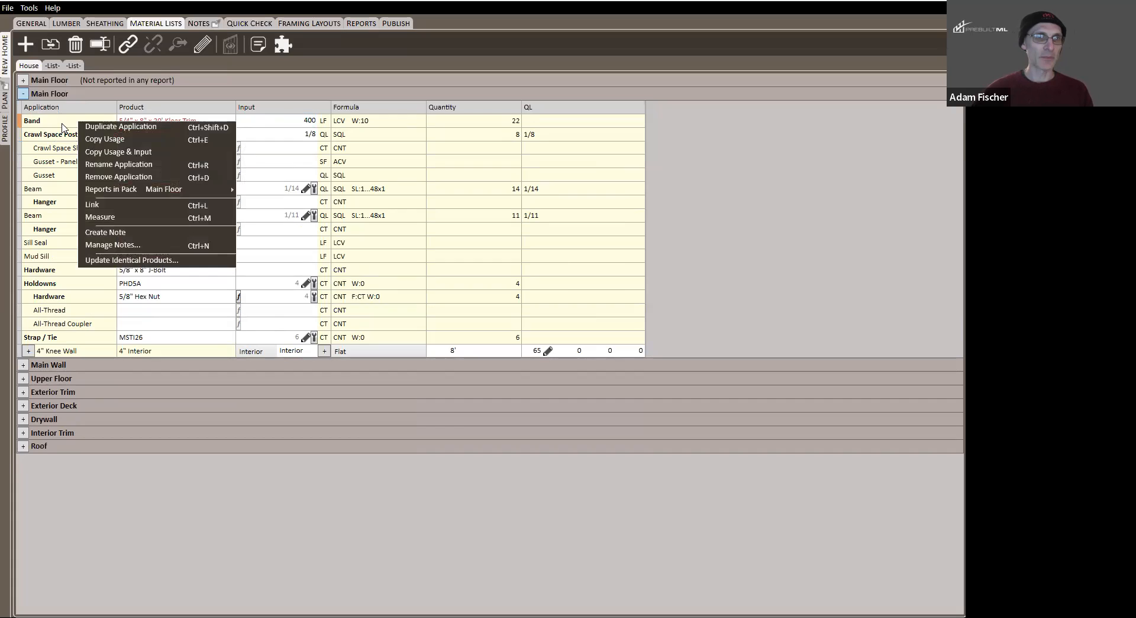
mouse_move(128, 193)
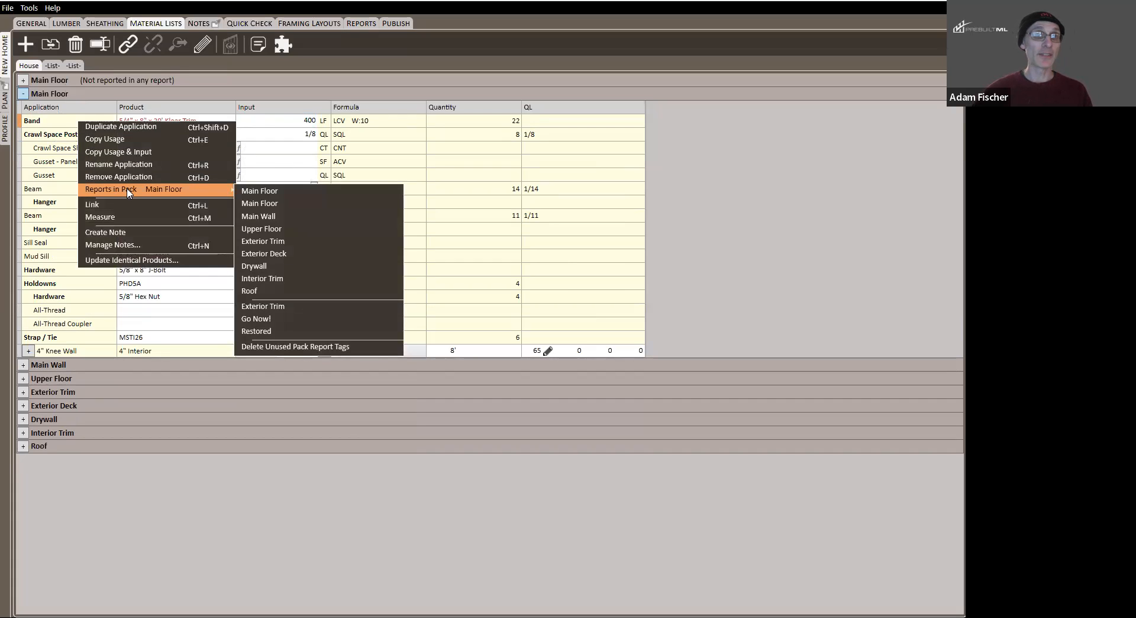
click(280, 247)
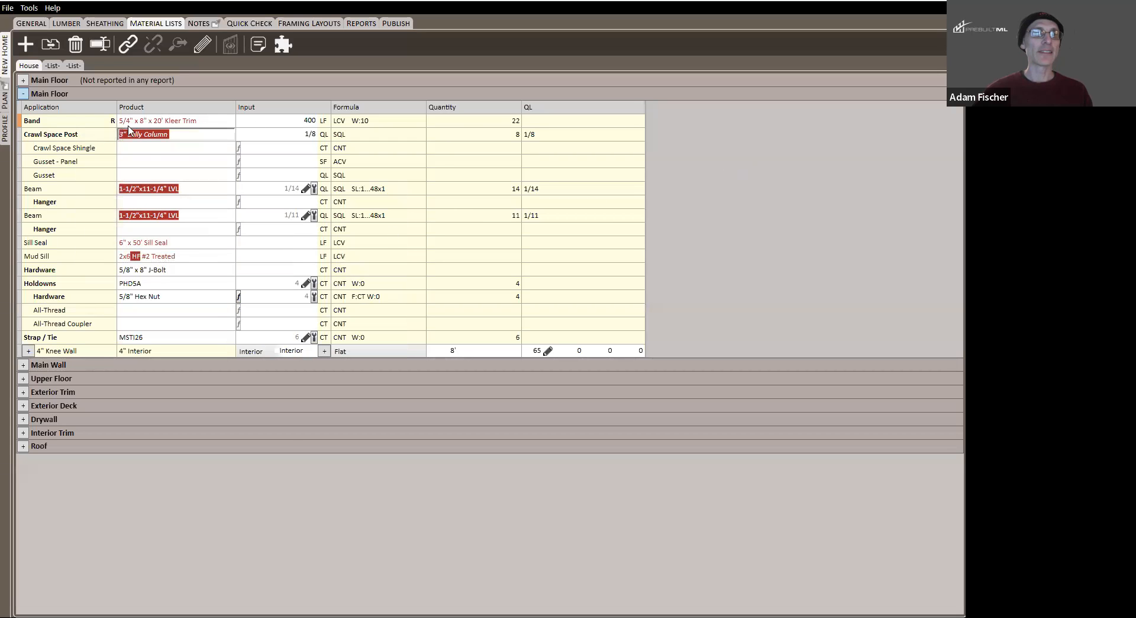
mouse_move(115, 124)
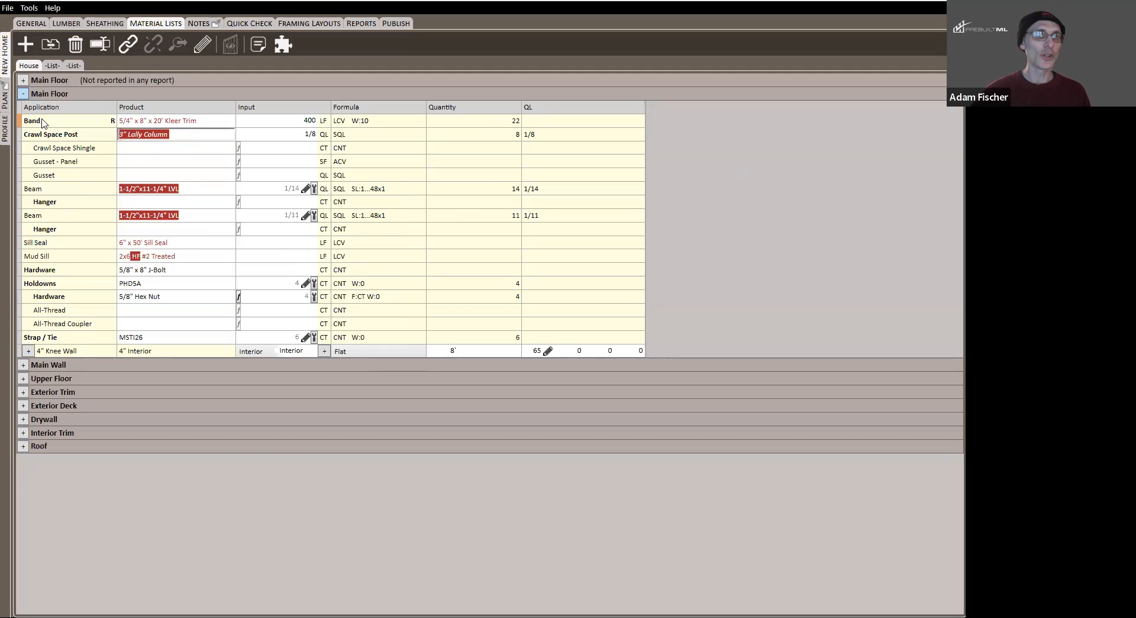
Give Primary Sheathing in the profile's 4" Exterior wall assembly the Go Now pack report tag, and collapse the House list's expanded Main Floor pack
click(8, 129)
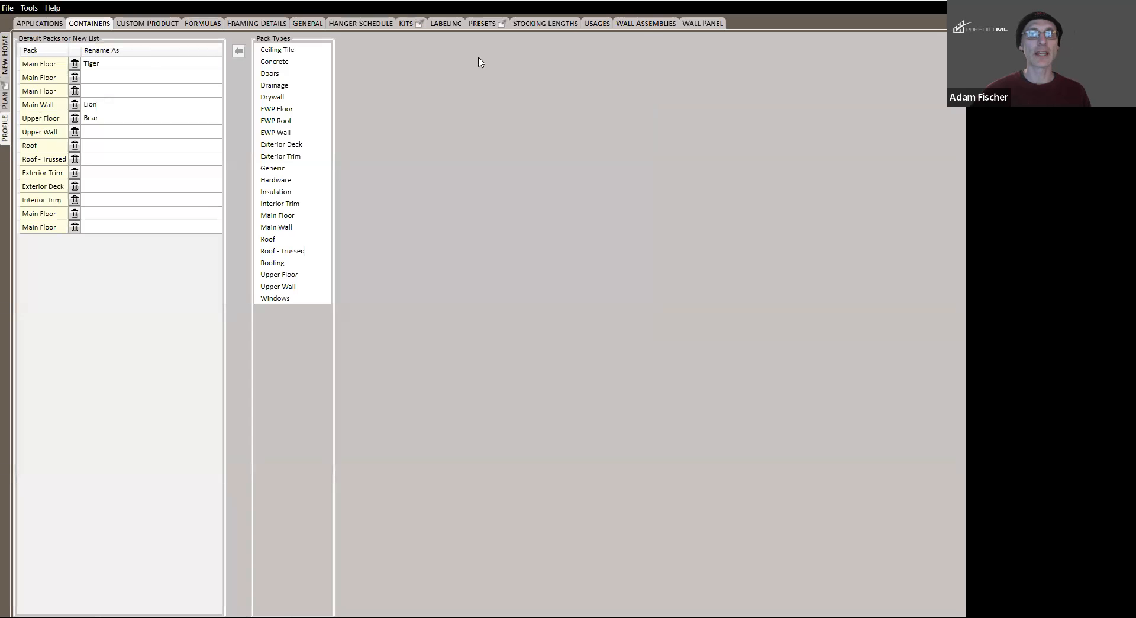
click(654, 24)
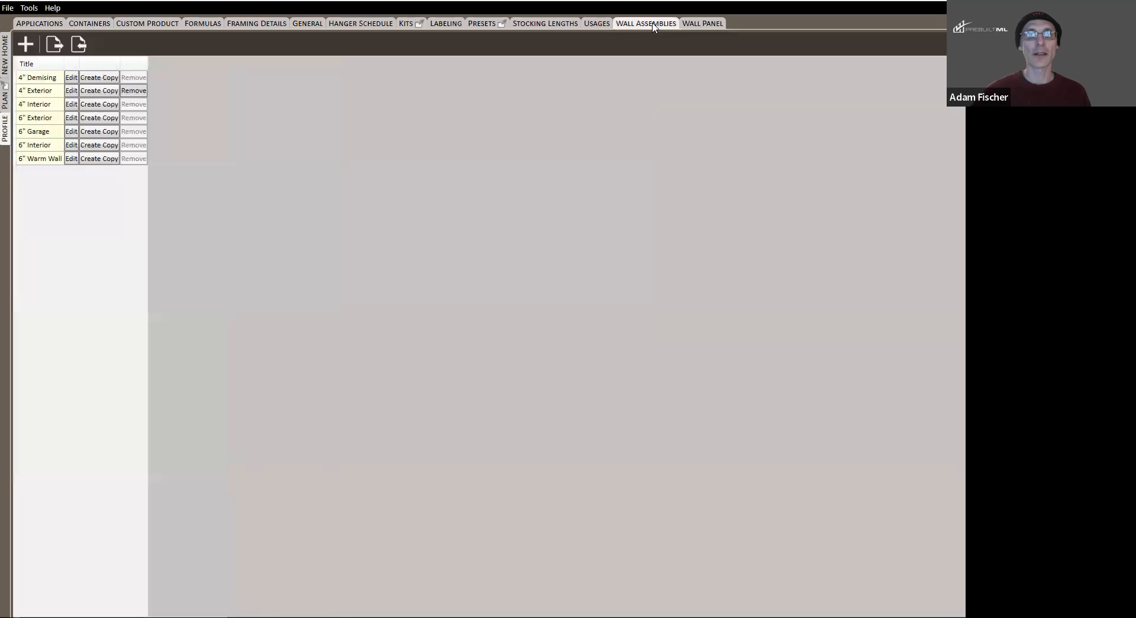
click(71, 92)
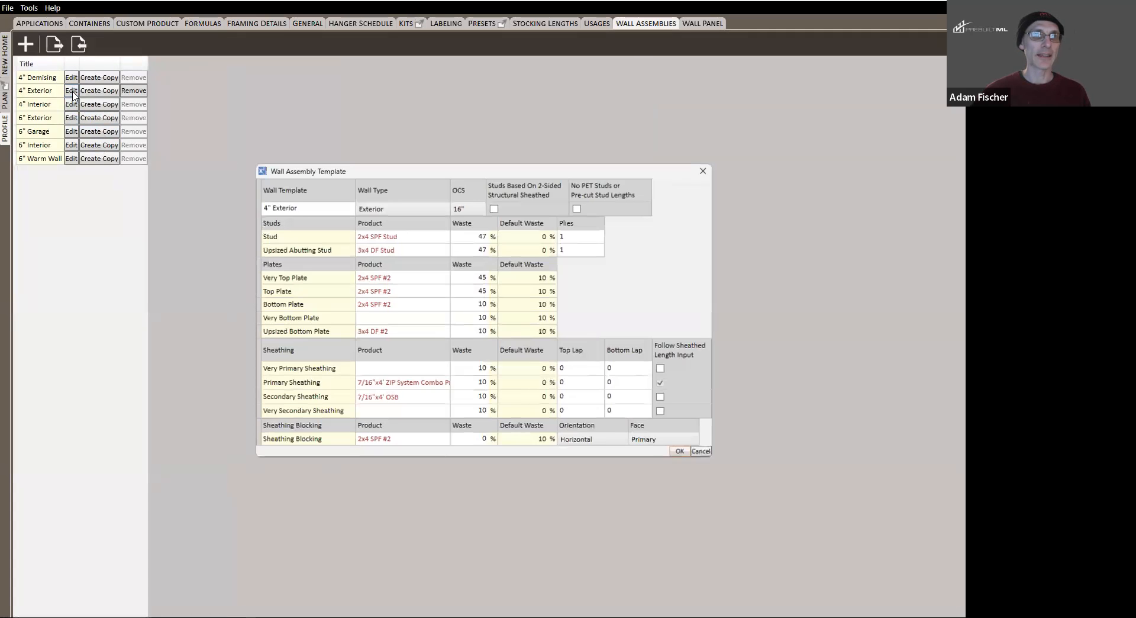
drag(357, 168, 238, 122)
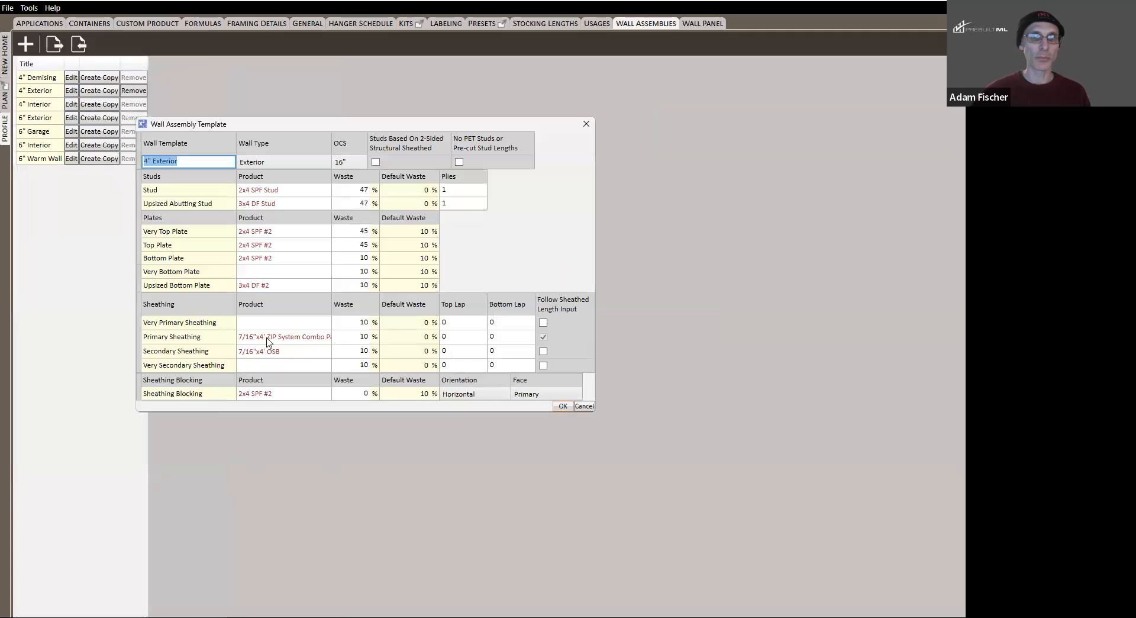
right_click(224, 345)
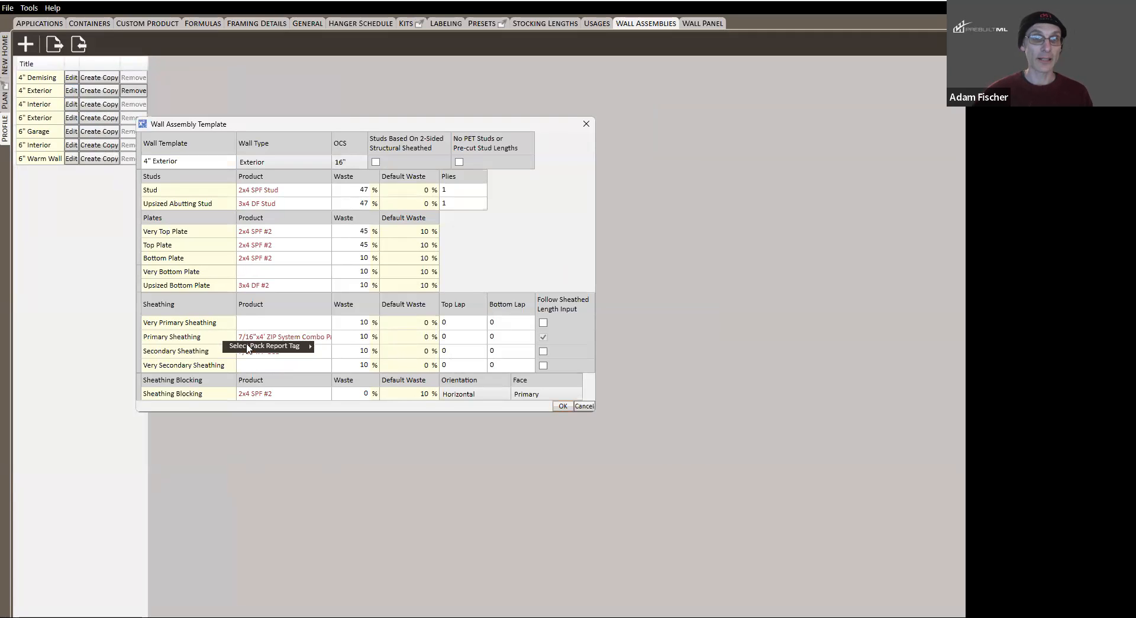
mouse_move(253, 347)
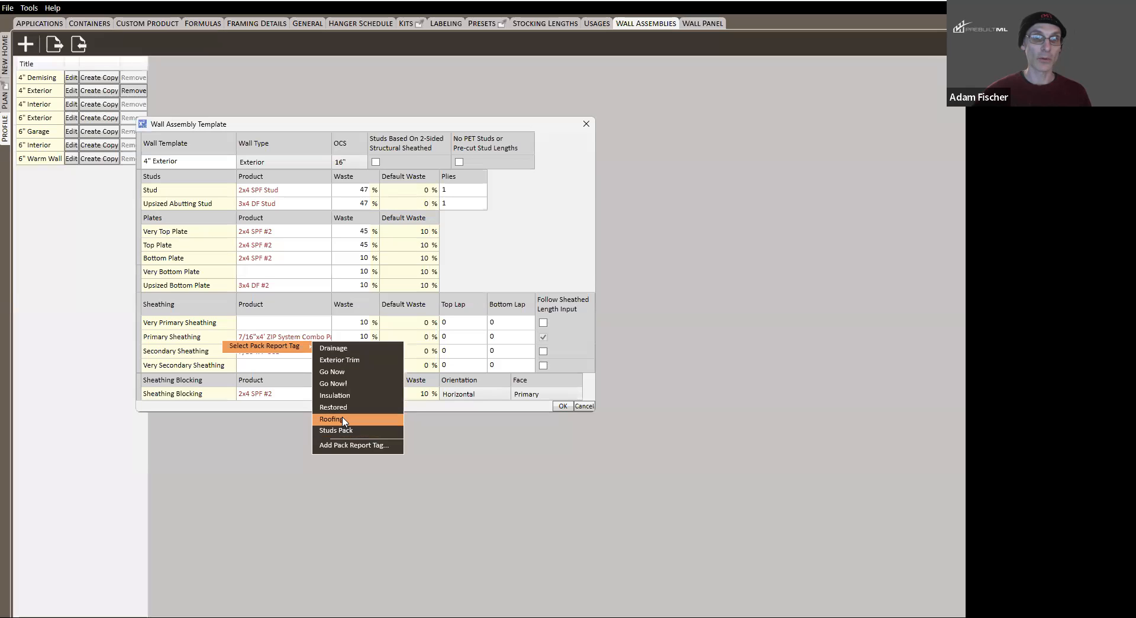
click(342, 373)
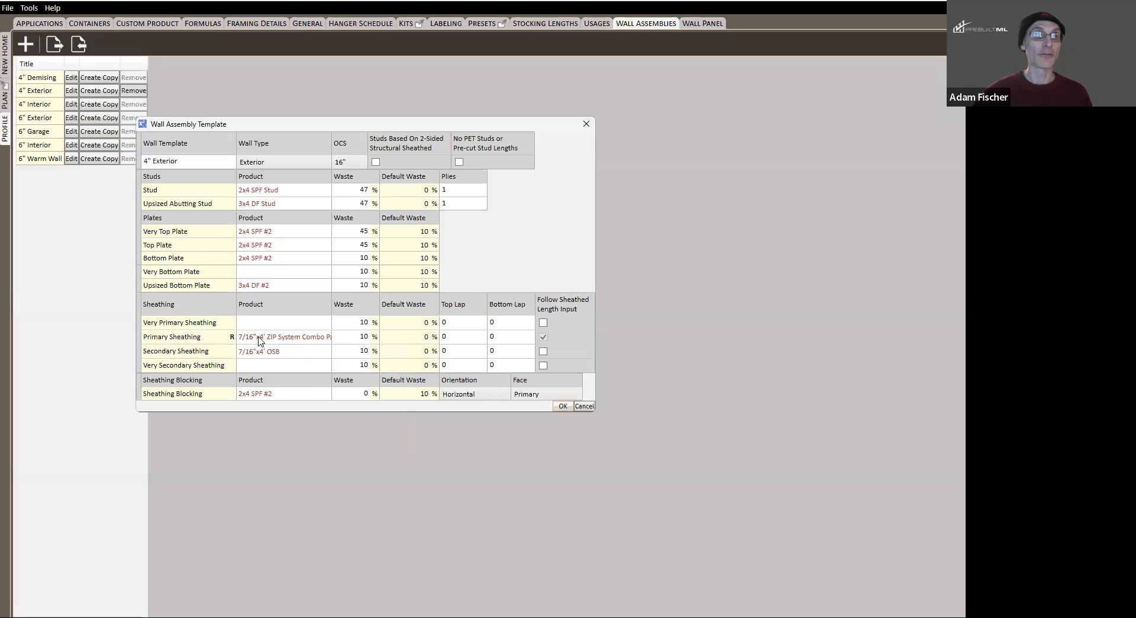
click(561, 407)
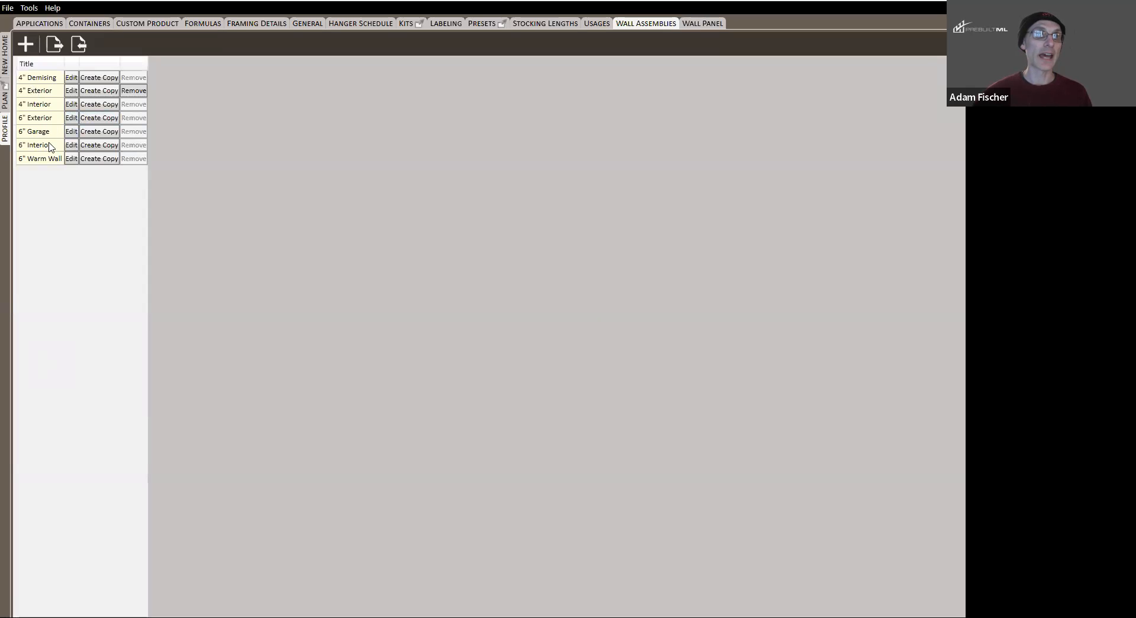
click(6, 57)
click(24, 95)
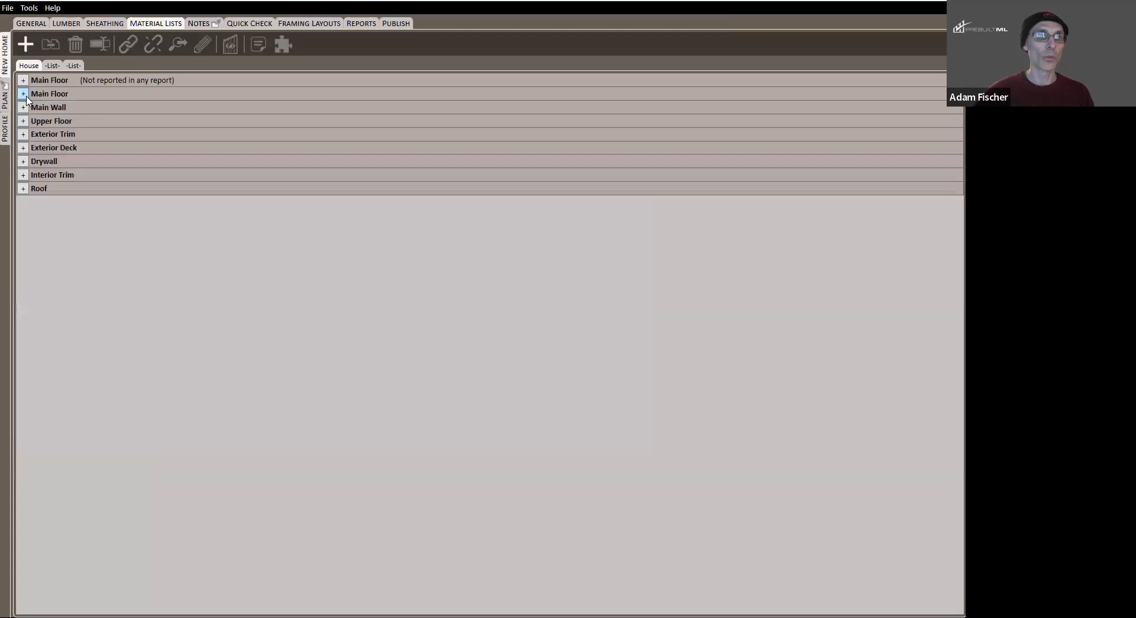
Assign the Go Now pack report tag to the Main Wall pack in the House list
right_click(53, 108)
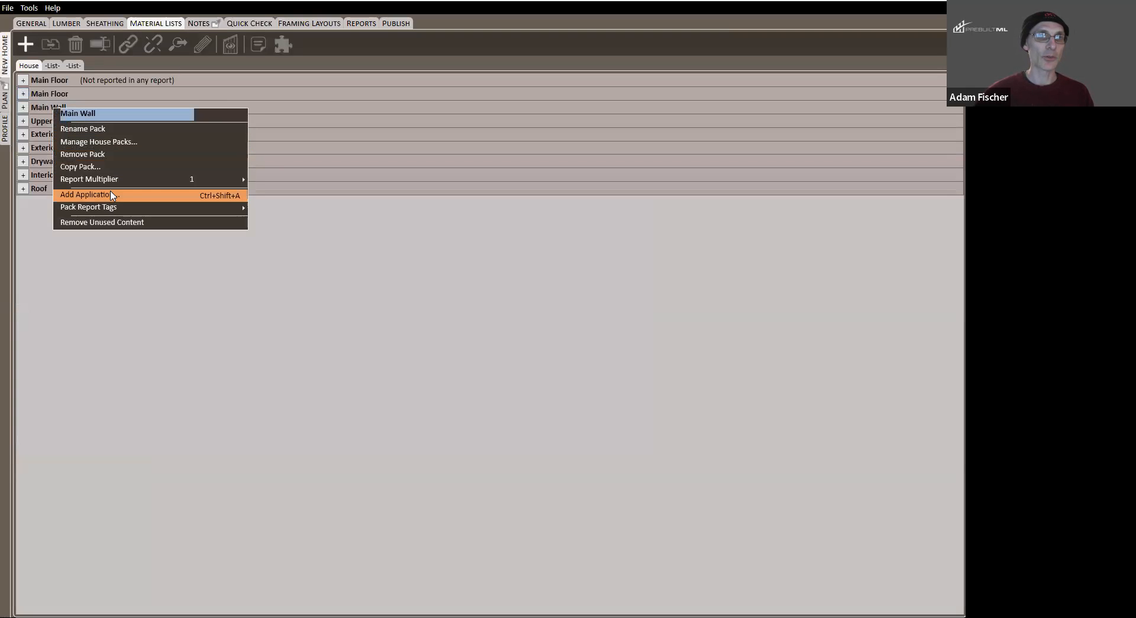
mouse_move(118, 211)
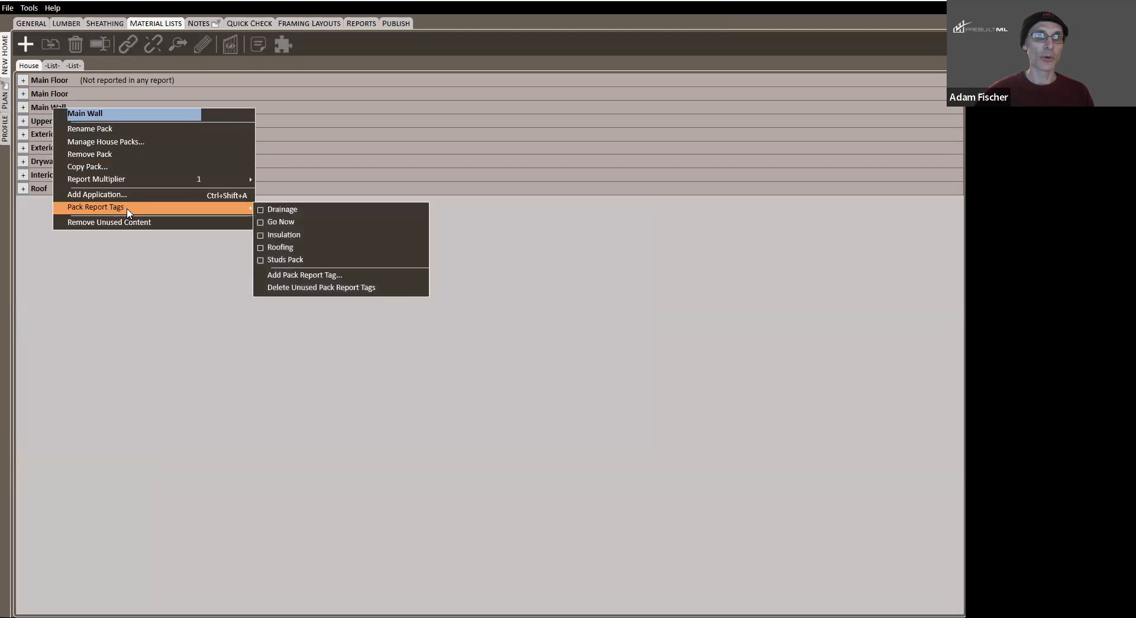
click(264, 223)
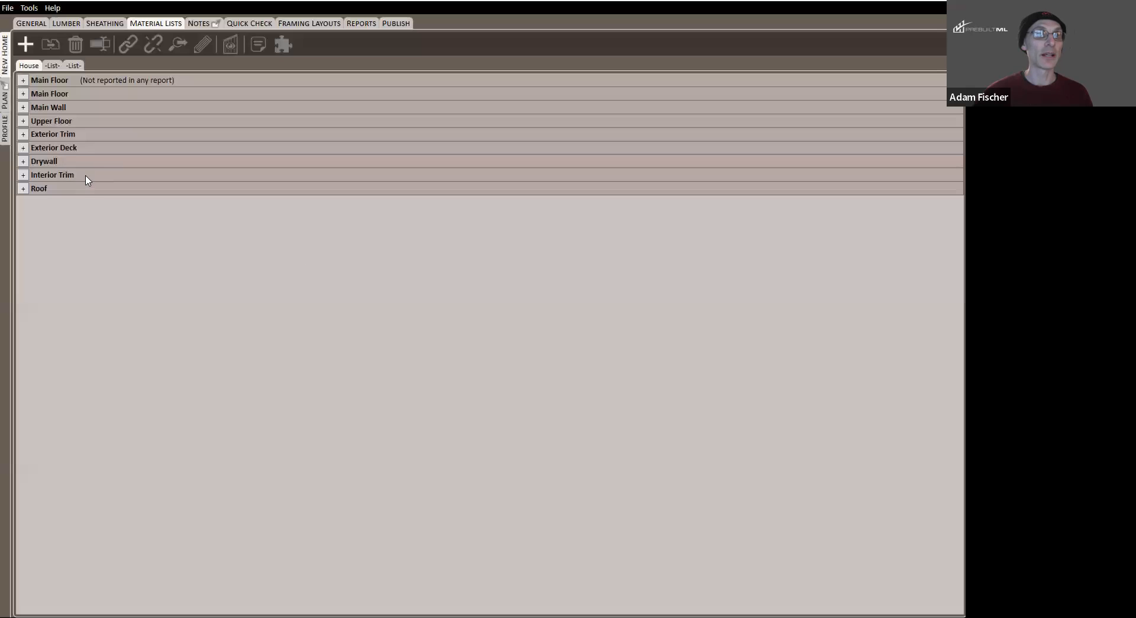
Examine the pack report tags available for the Exterior Trim, Exterior Deck, Drywall, Interior Trim and Roof packs
right_click(59, 136)
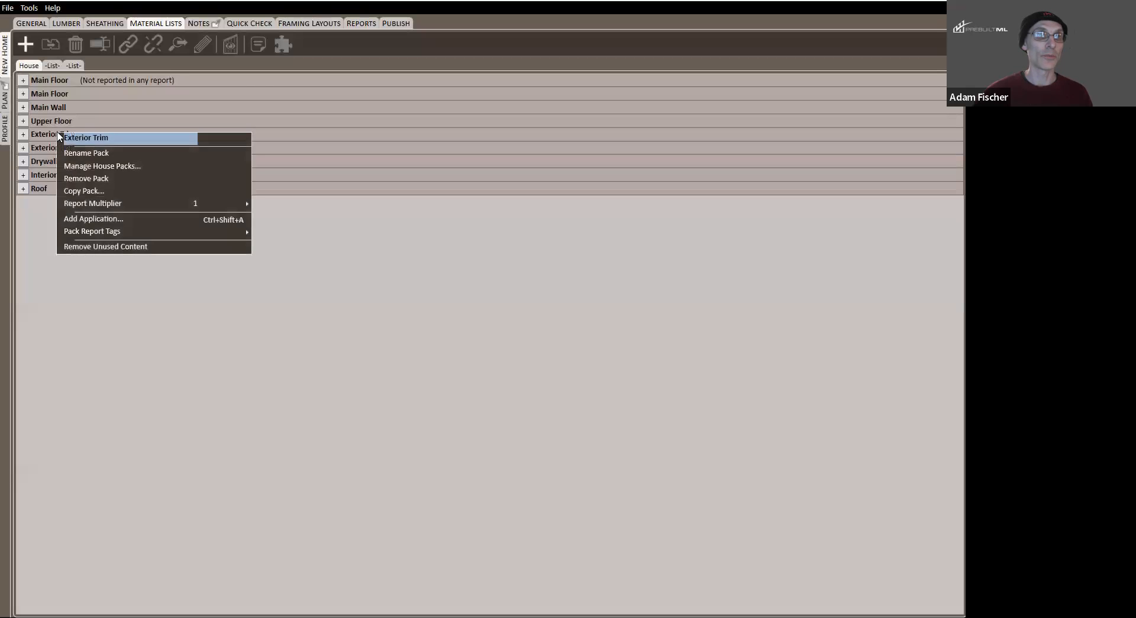
mouse_move(150, 204)
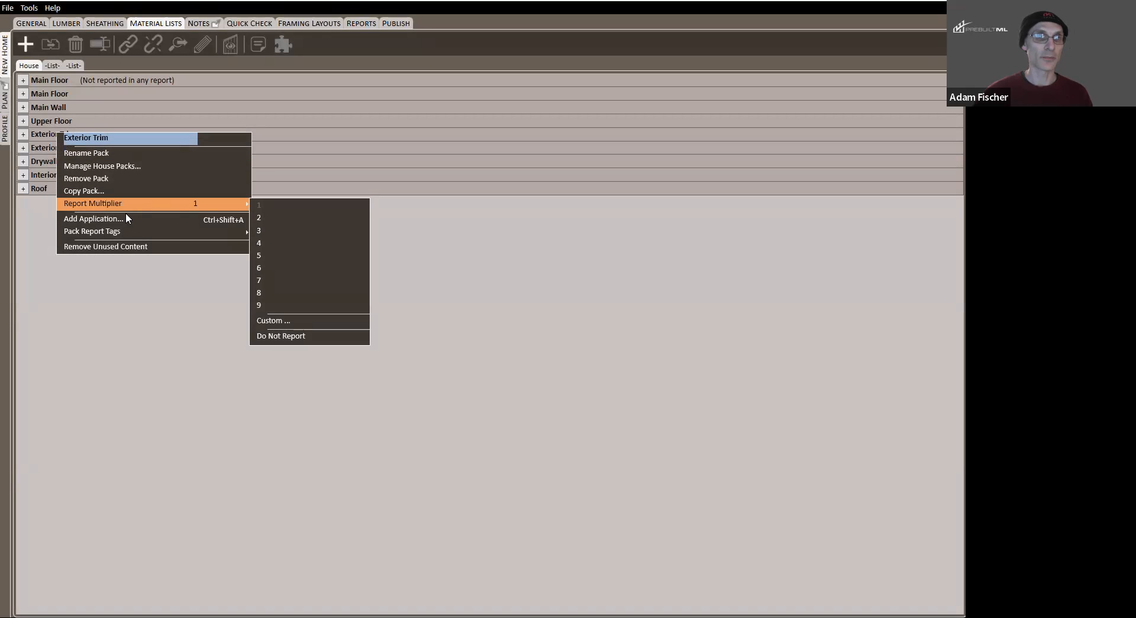
mouse_move(122, 232)
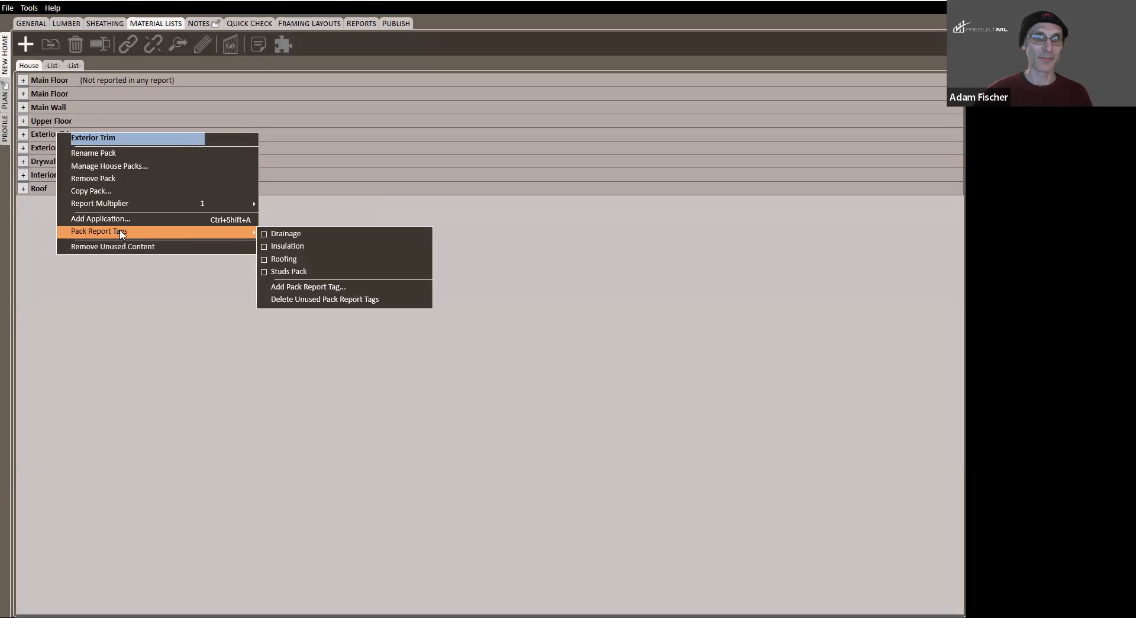
right_click(46, 148)
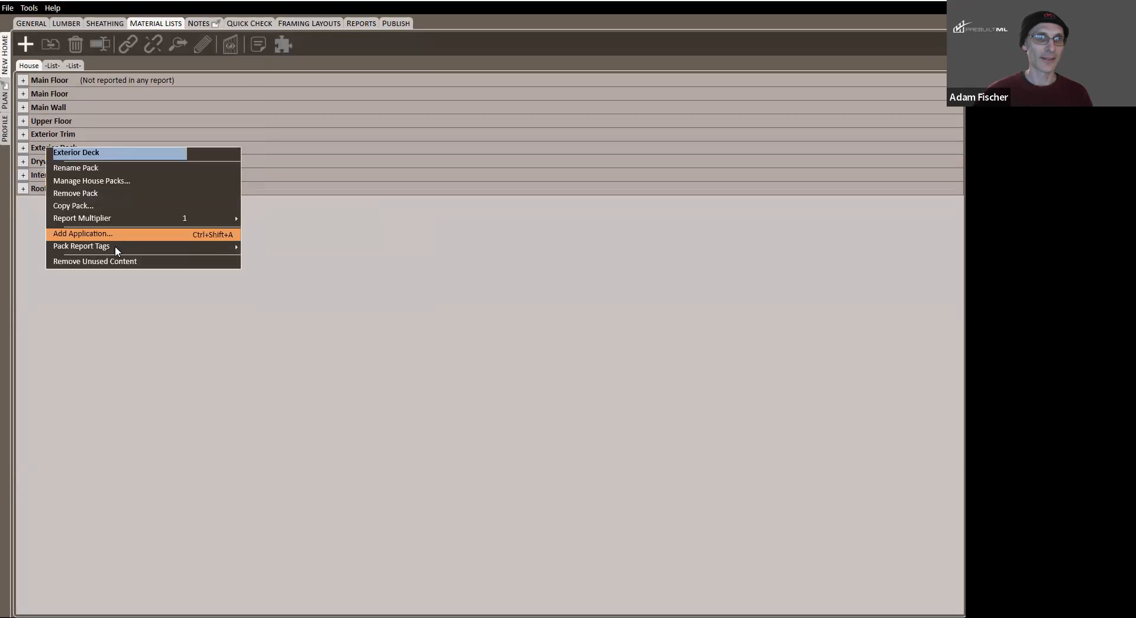
click(36, 162)
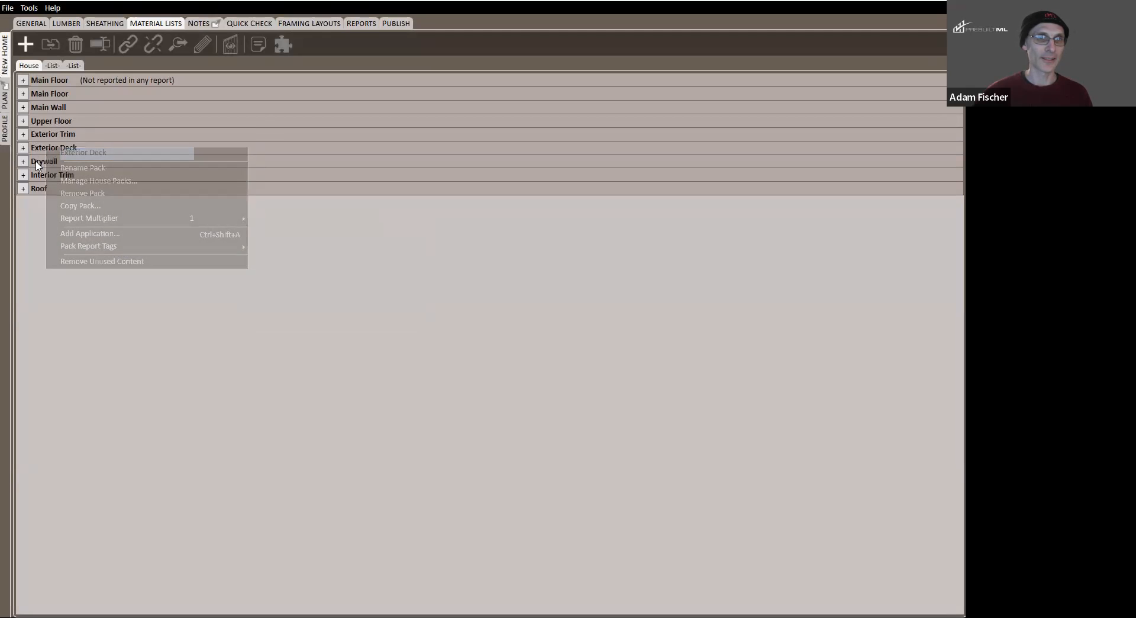
right_click(36, 162)
click(267, 307)
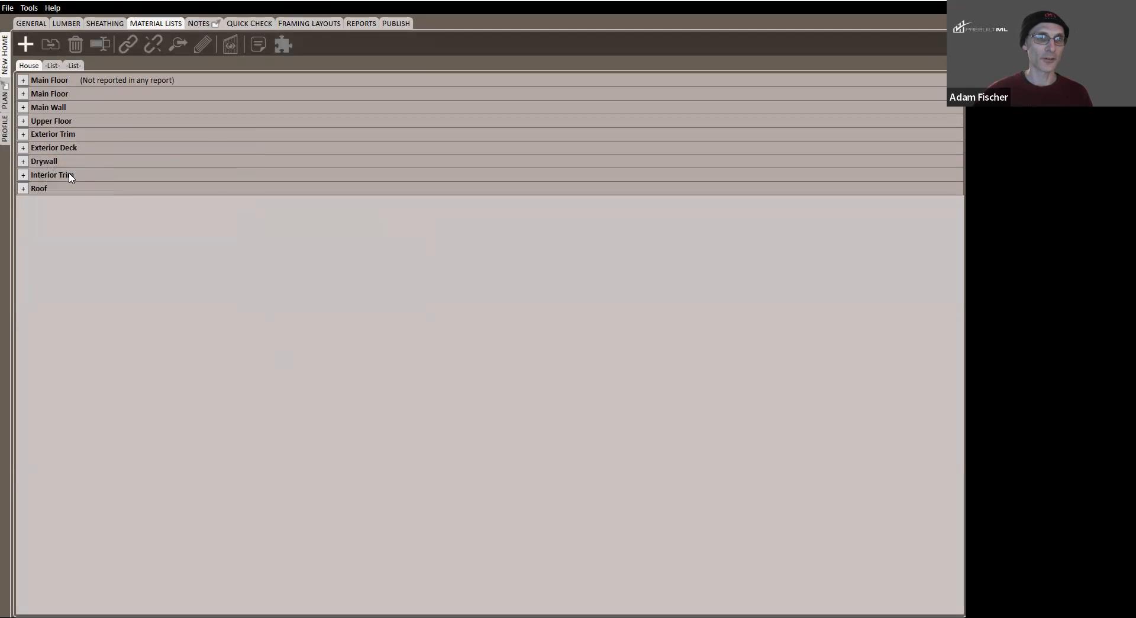
right_click(70, 177)
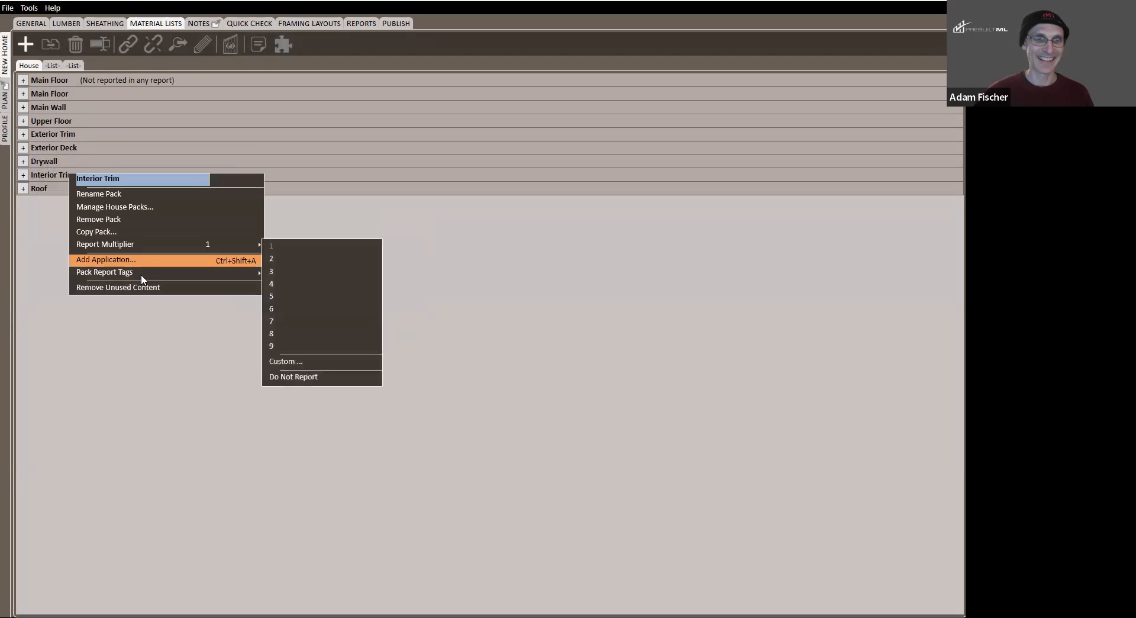
right_click(51, 176)
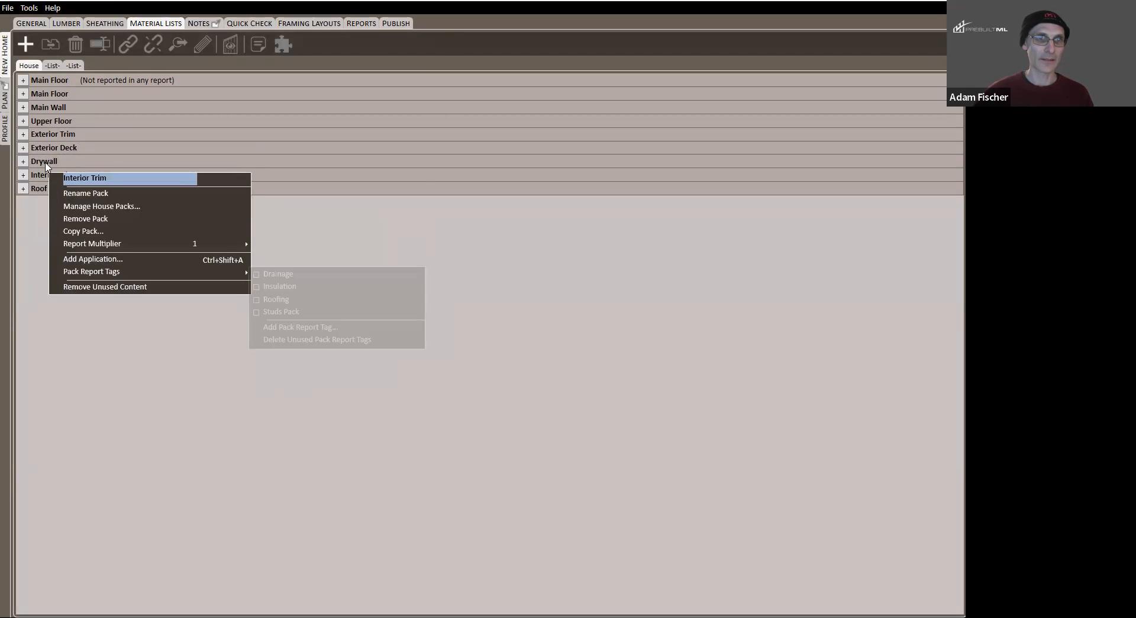
right_click(39, 189)
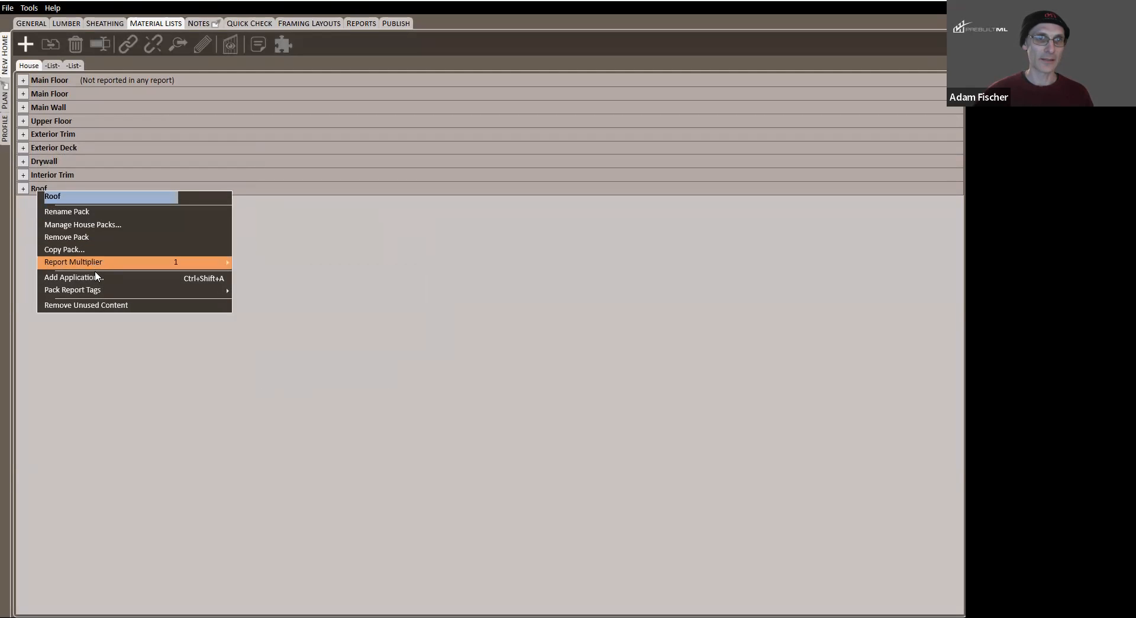
Compare the pack report tags offered for the Drywall, Exterior Trim and Exterior Deck packs with those of the Upper Floor pack
right_click(68, 161)
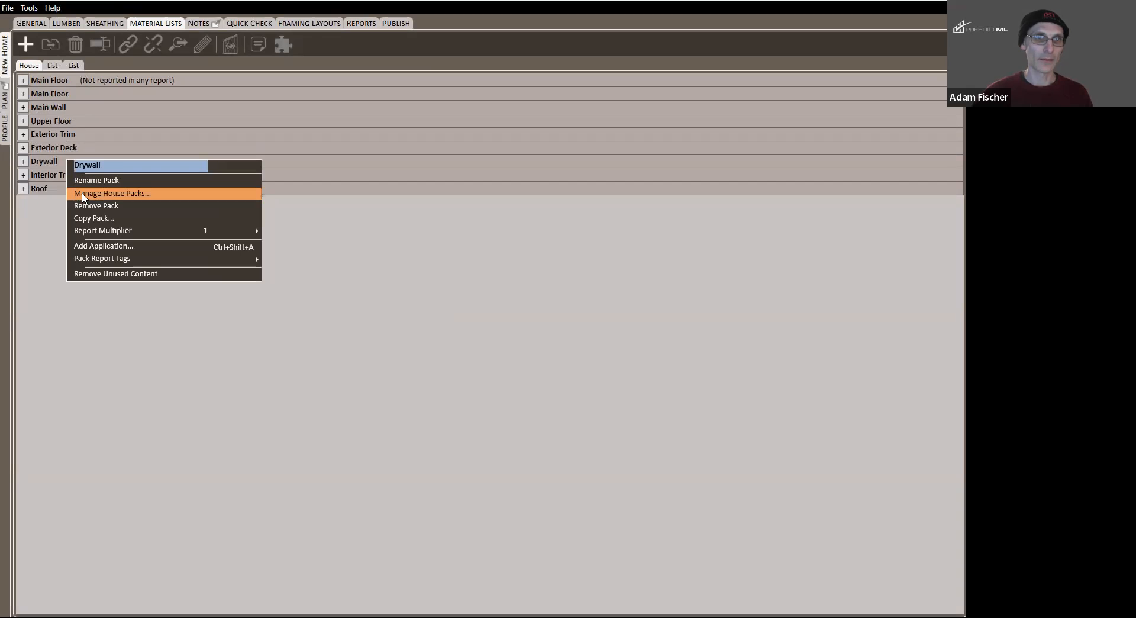
mouse_move(144, 236)
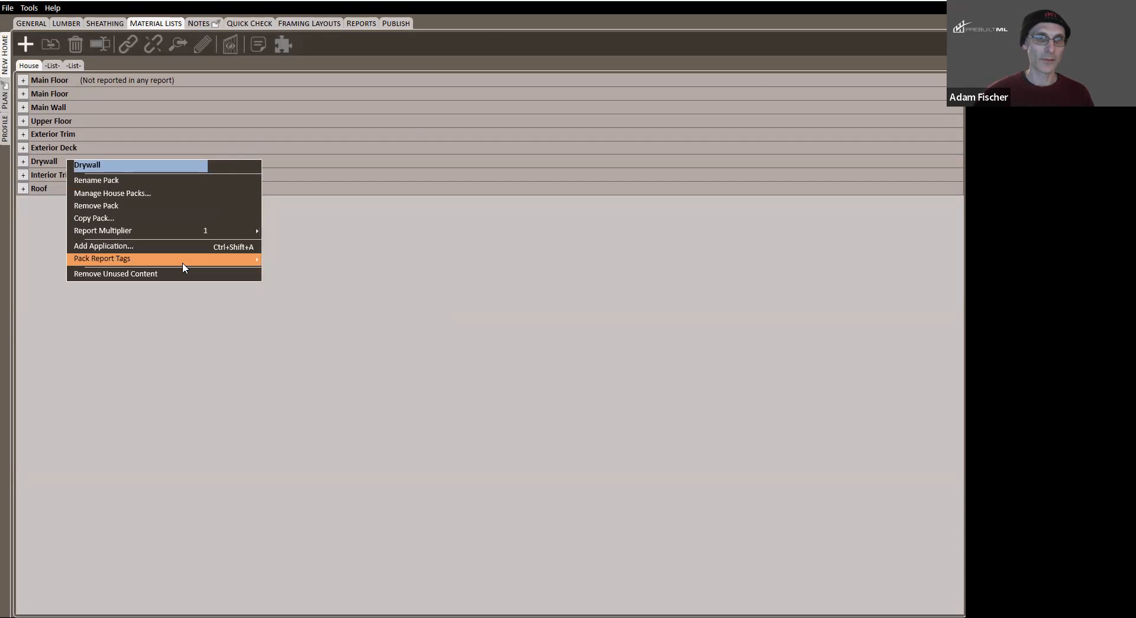
right_click(48, 136)
right_click(53, 136)
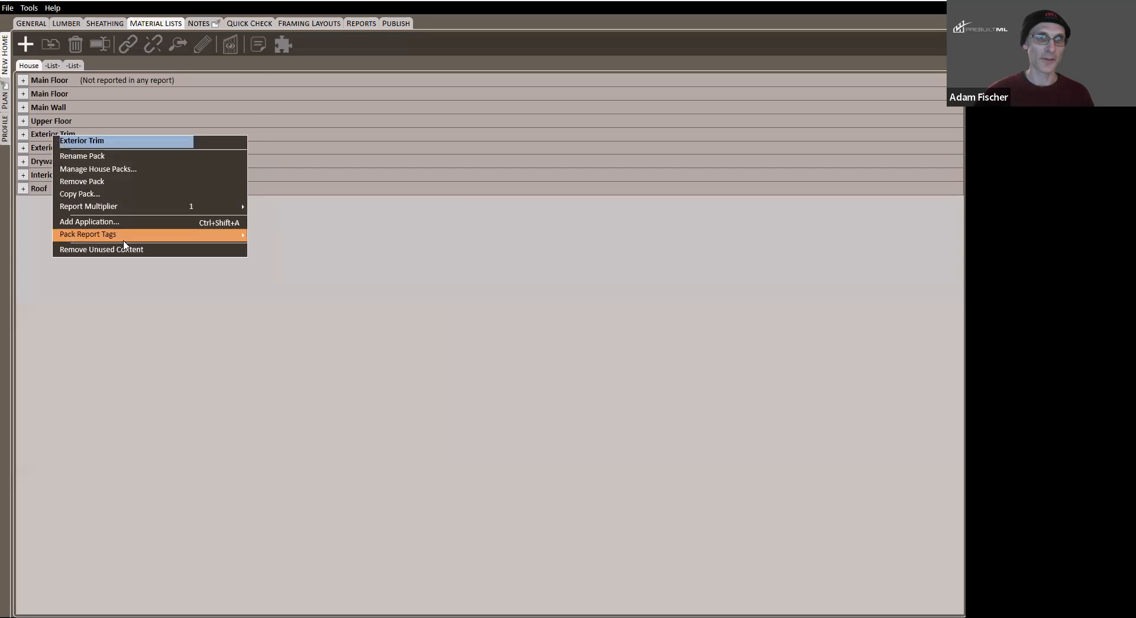
right_click(44, 149)
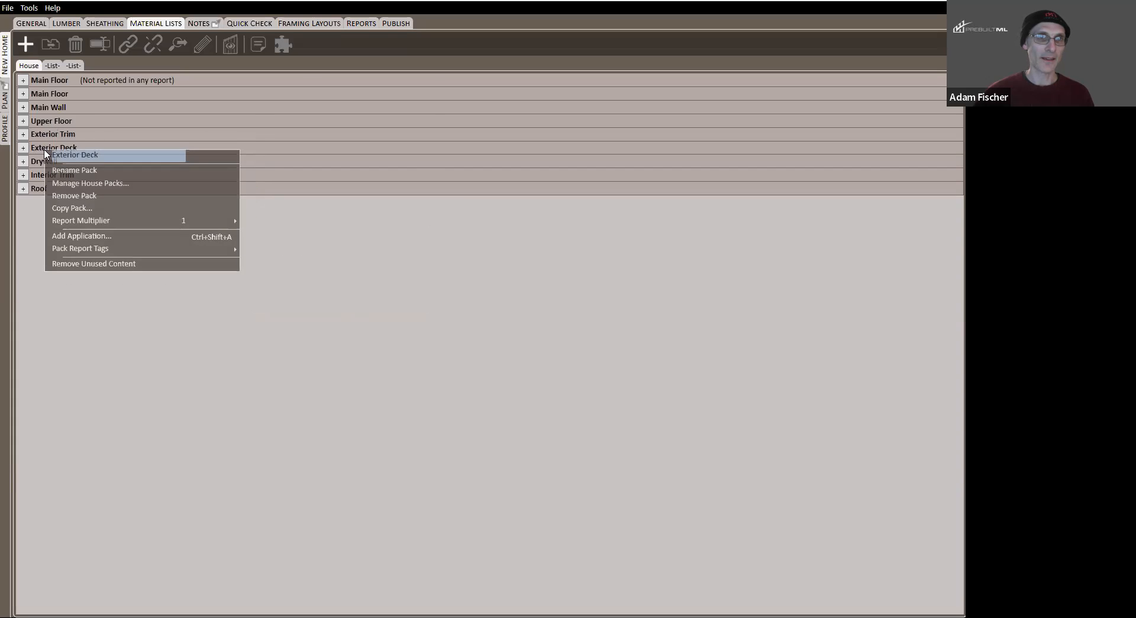
mouse_move(114, 255)
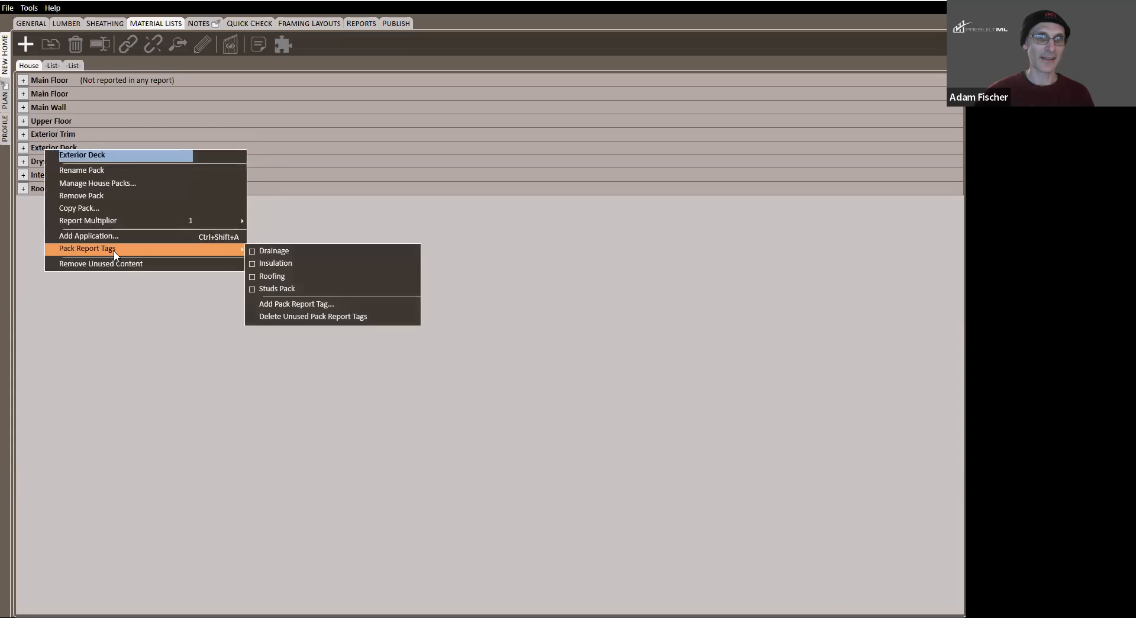
right_click(61, 120)
mouse_move(132, 220)
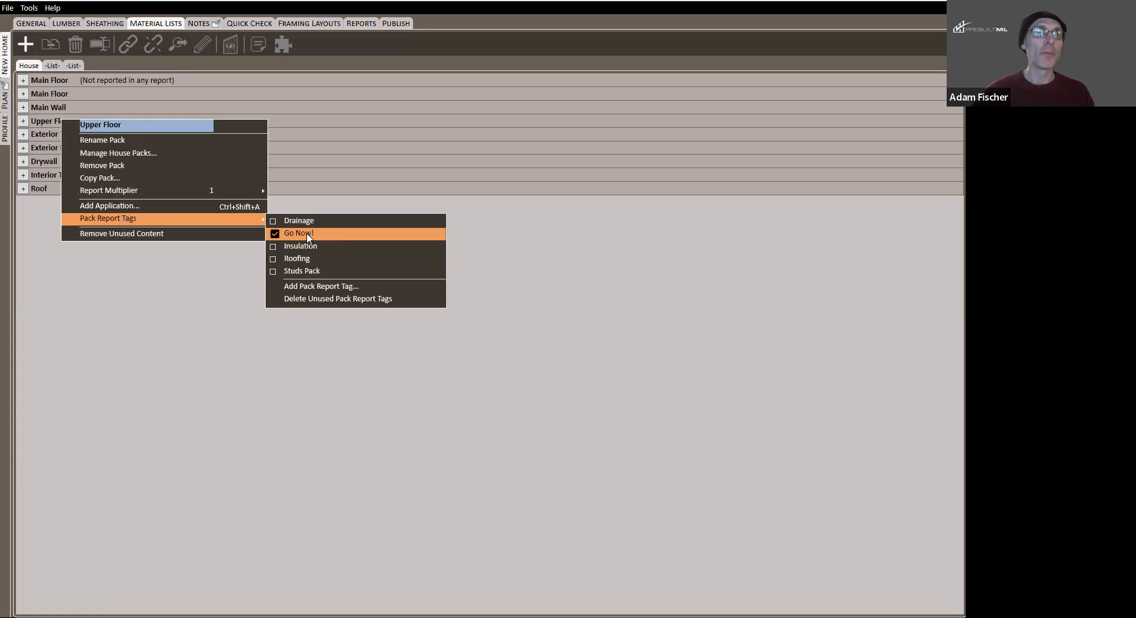
click(300, 246)
Rename the Upper Floor pack in the House list as Upper Floor Framing
right_click(65, 121)
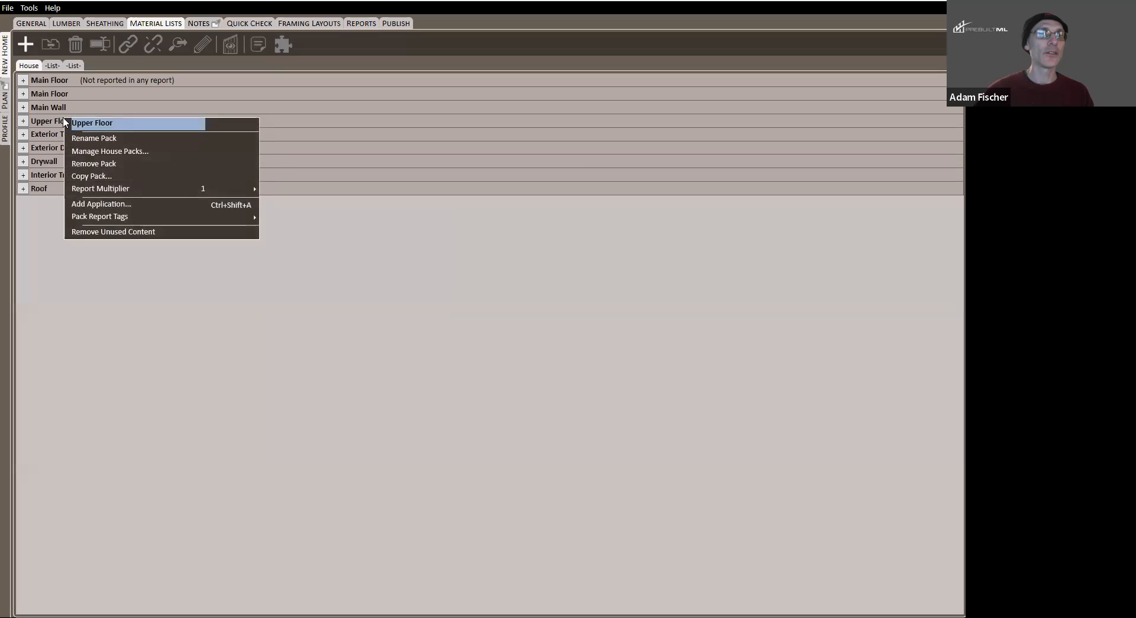
click(94, 138)
click(411, 312)
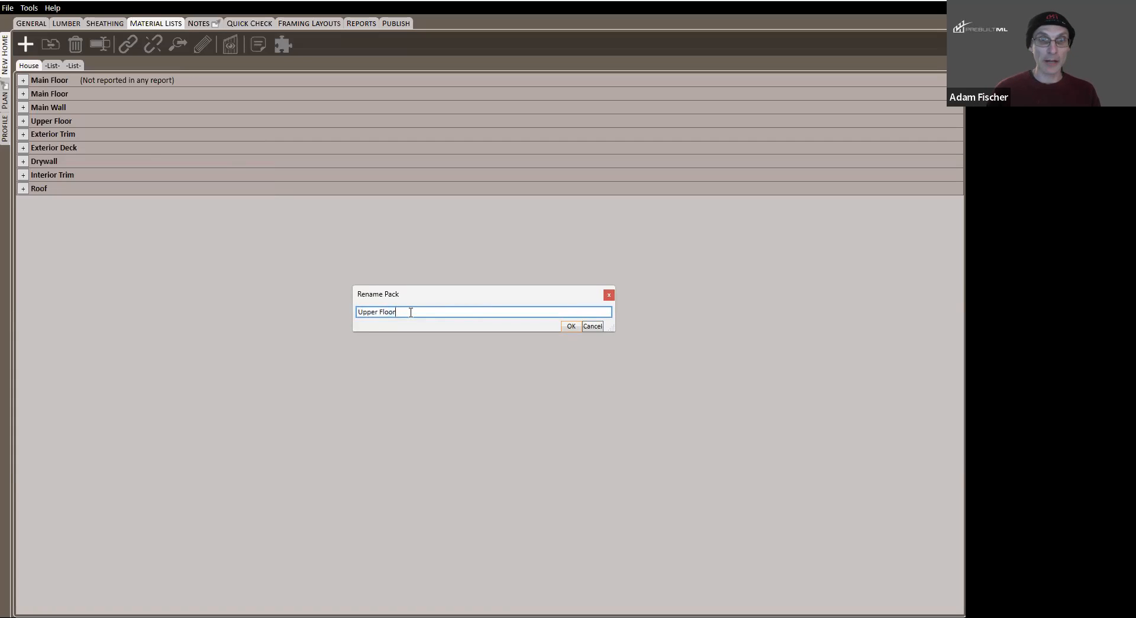
text(Frame)
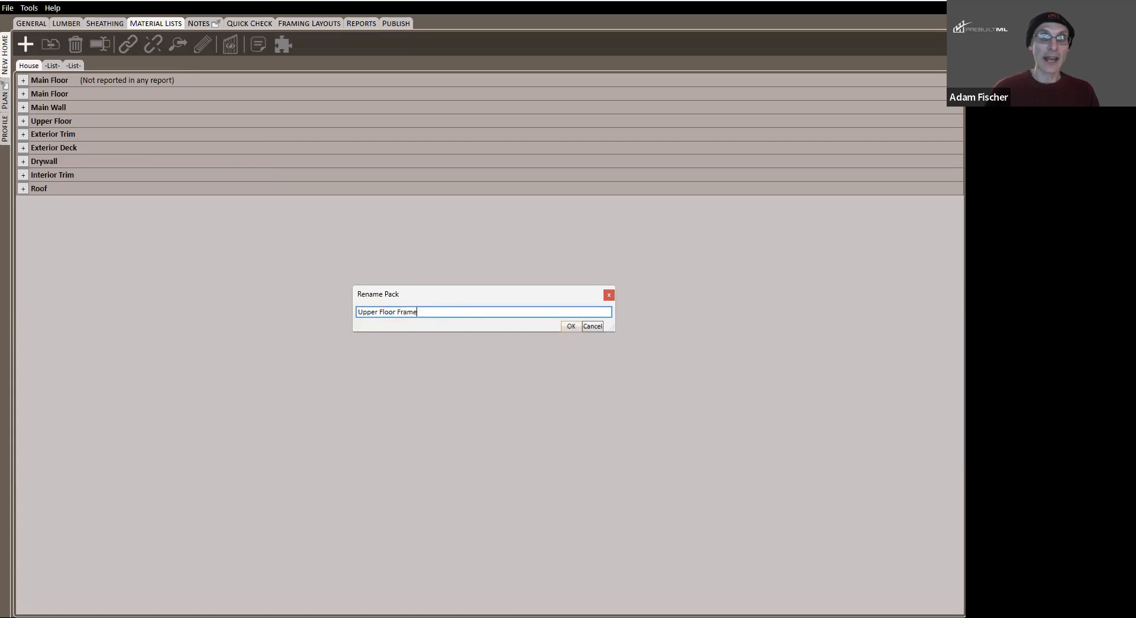
key(Return)
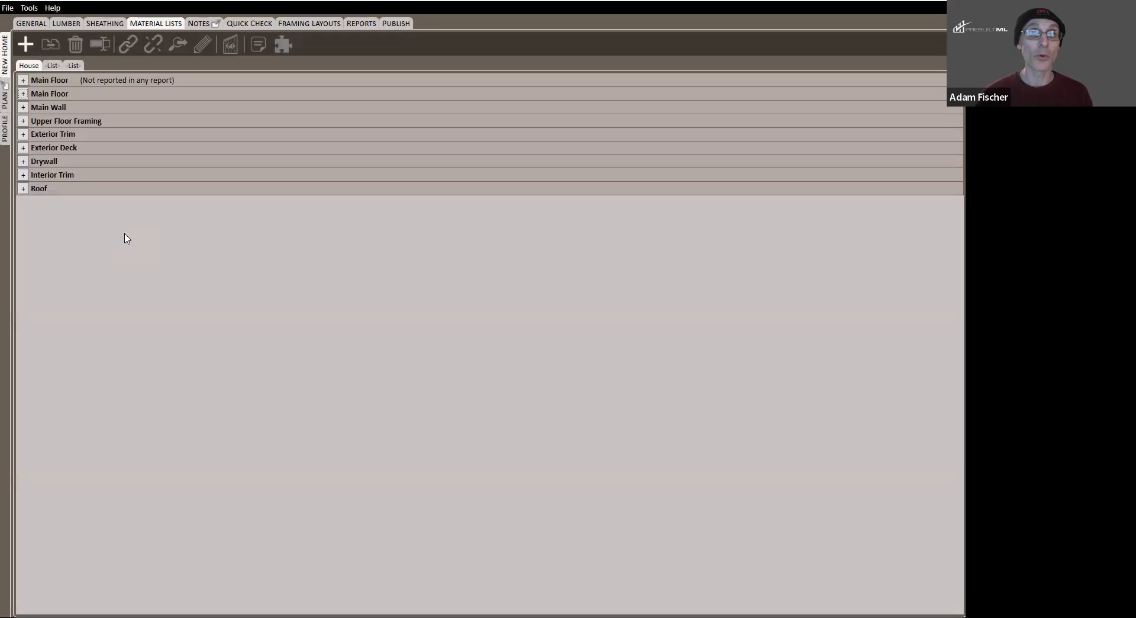
Review the pack report tags of the components in the profile's Fascia - With Closed Soffit Kit
click(6, 131)
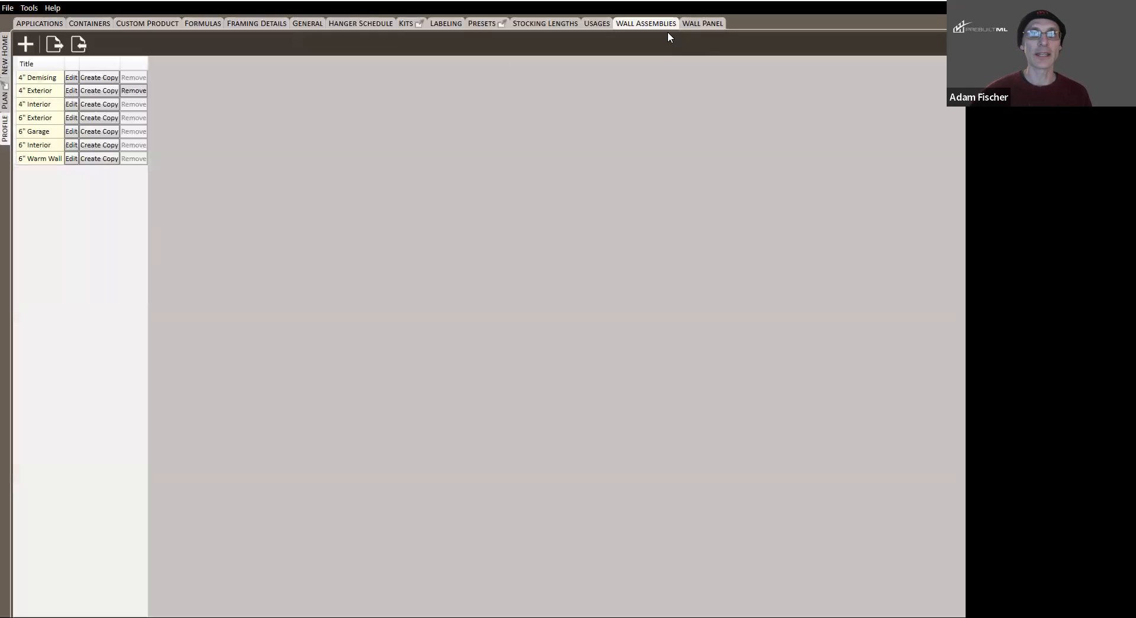
click(409, 24)
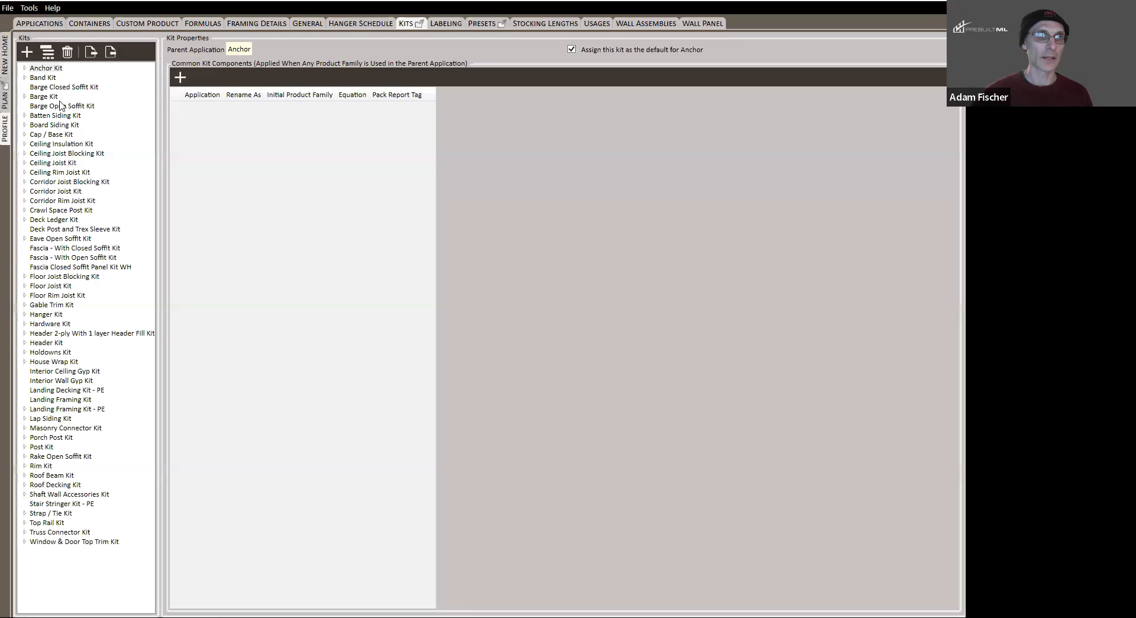
click(77, 251)
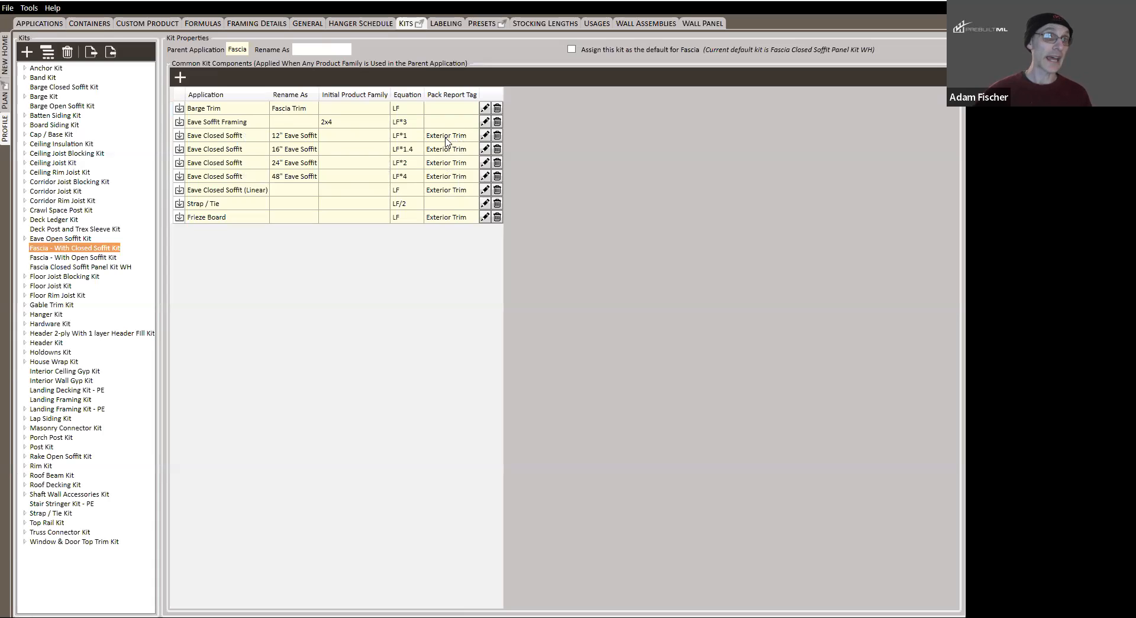
Return to the House material list and try to add a pack report tag named Exterior Trim to the Exterior Trim pack
click(5, 63)
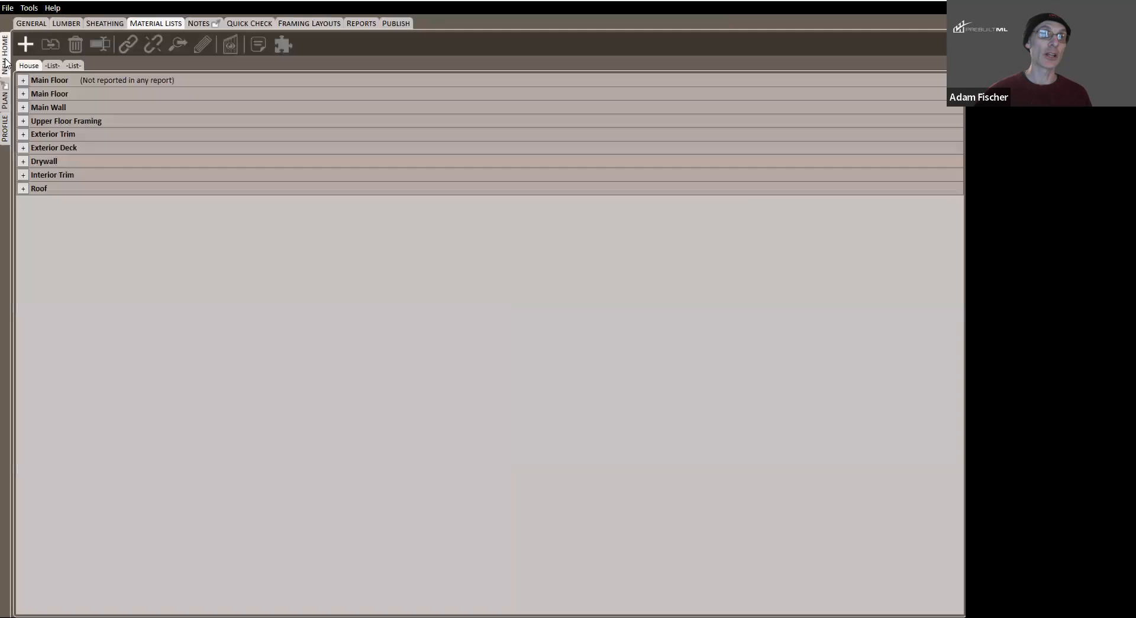
right_click(55, 136)
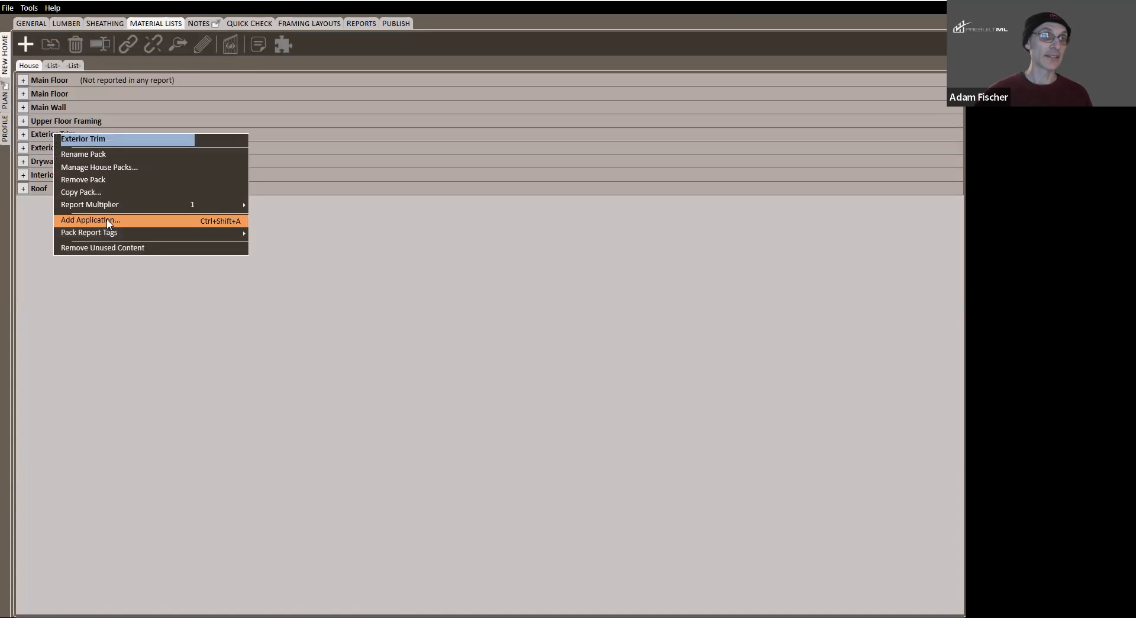
mouse_move(113, 238)
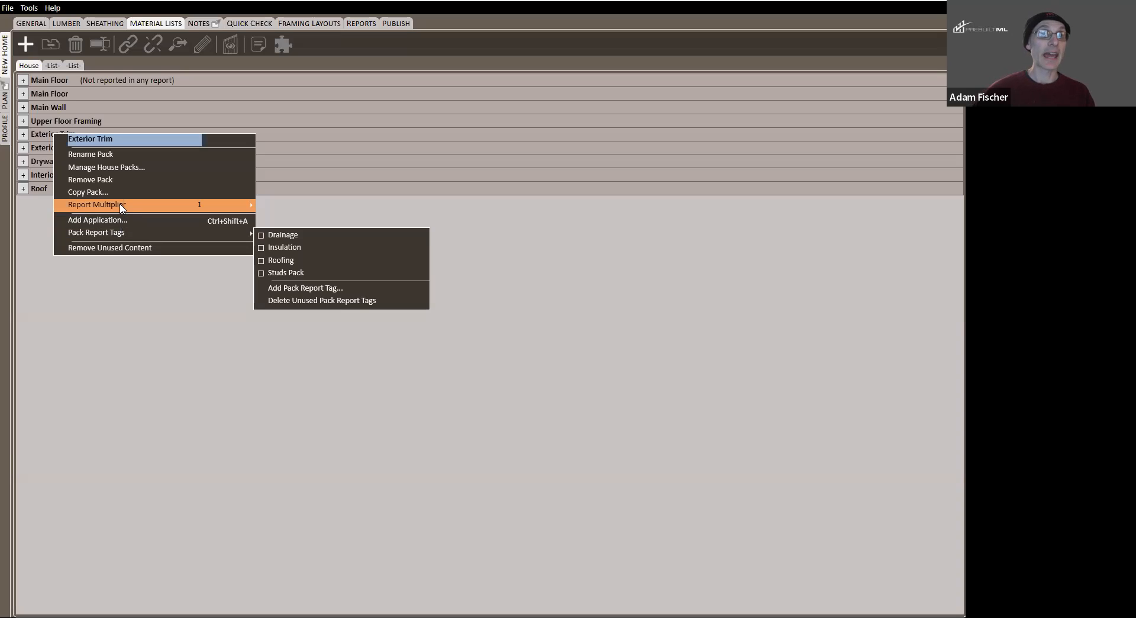
click(313, 294)
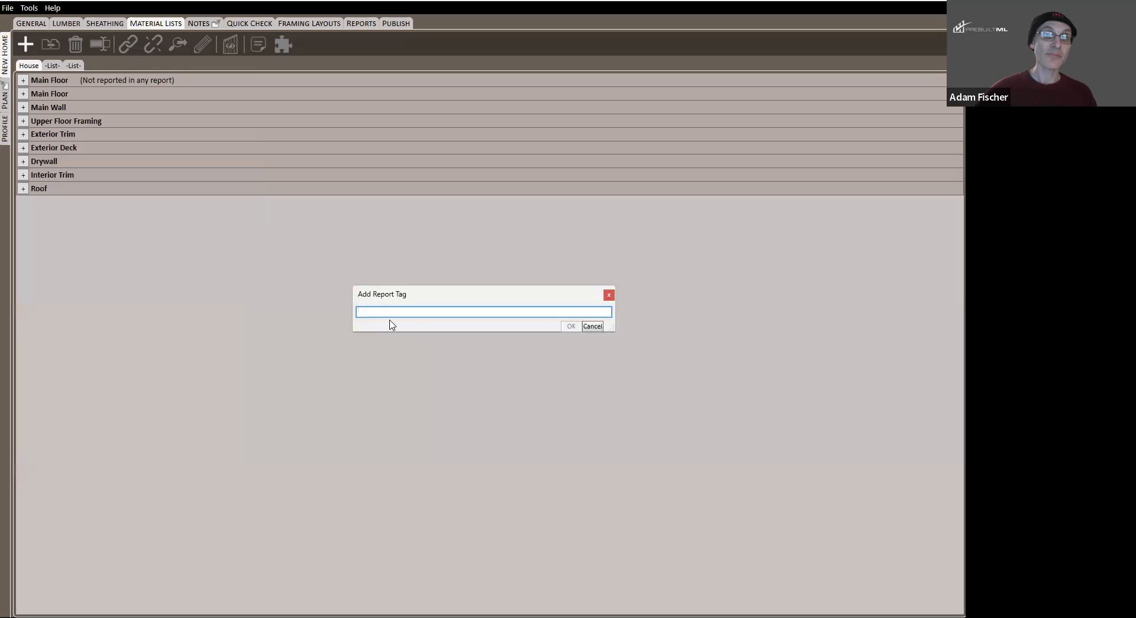
text(Exterio)
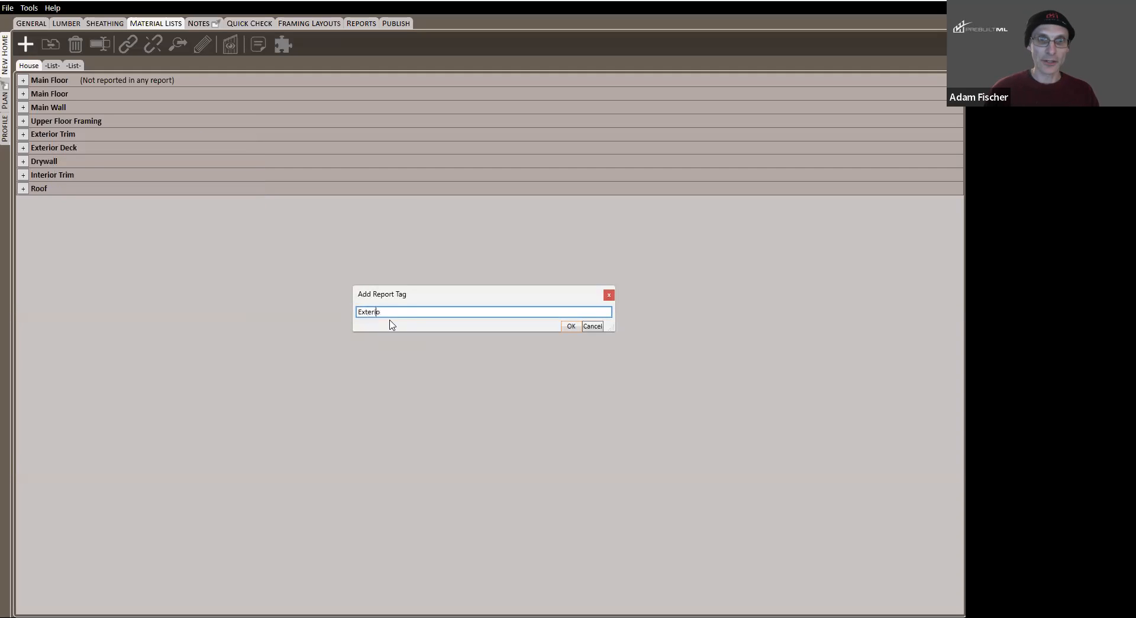
text(r Trim)
key(Return)
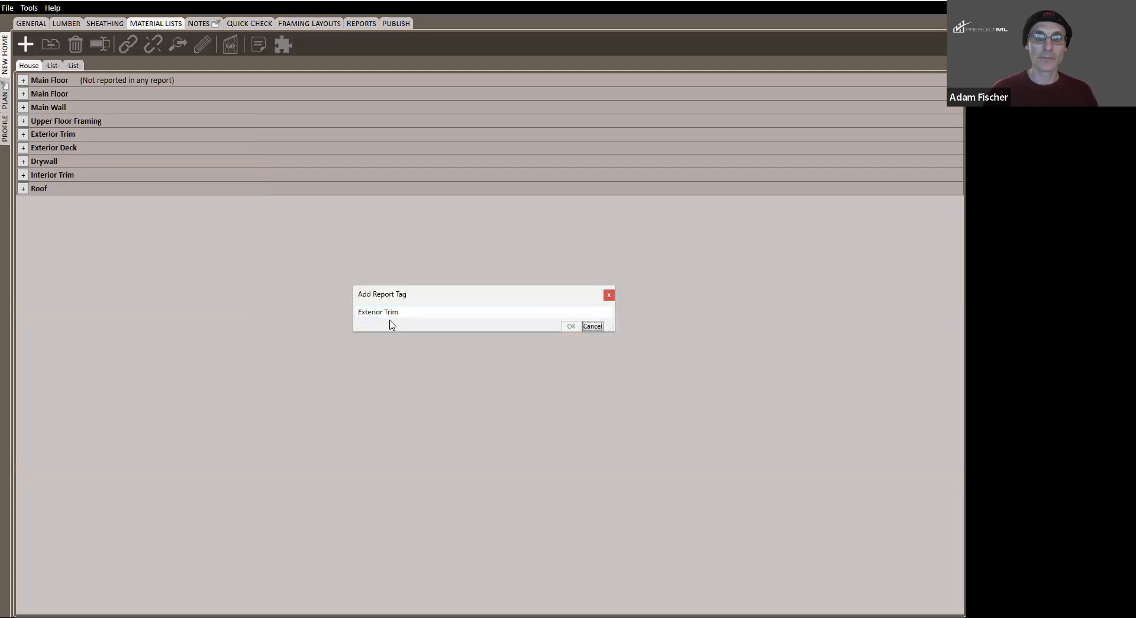
click(411, 312)
click(411, 309)
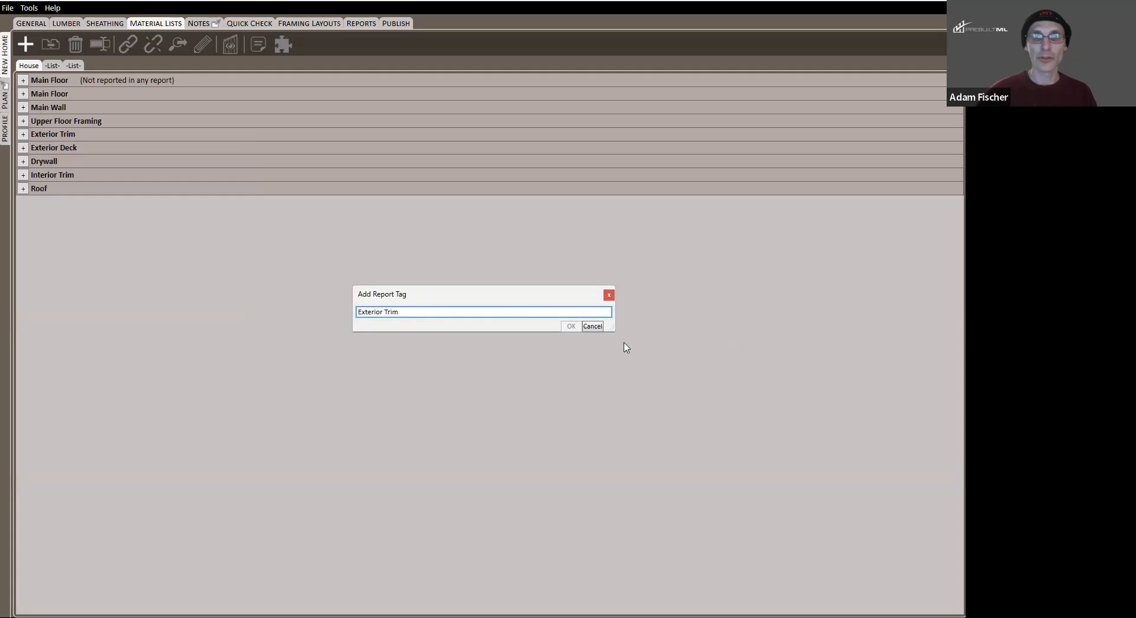
click(593, 327)
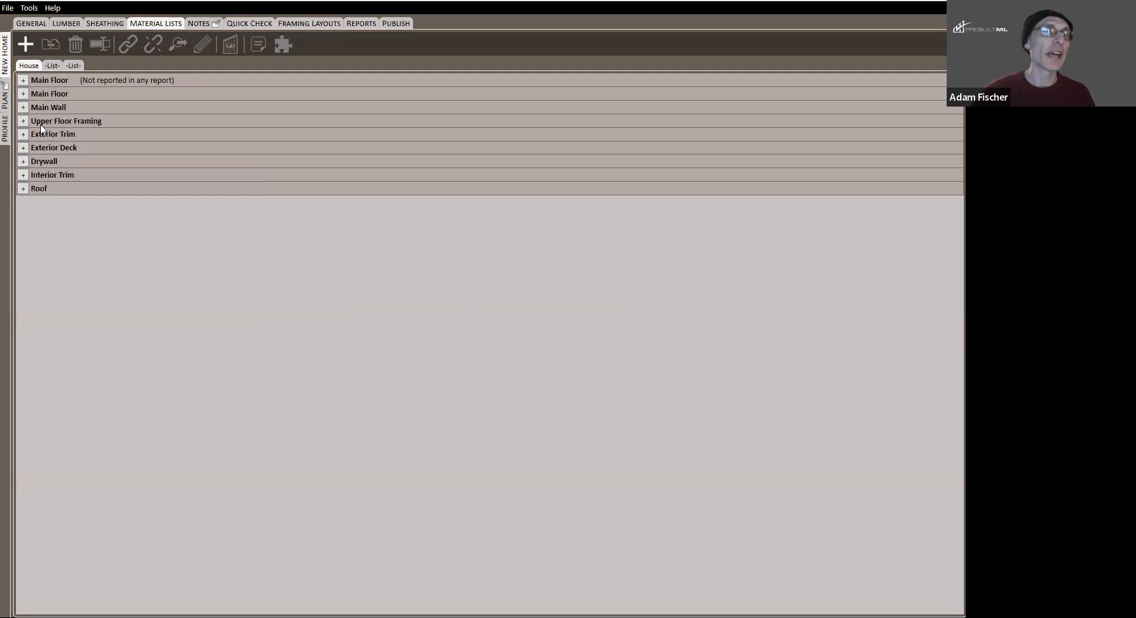